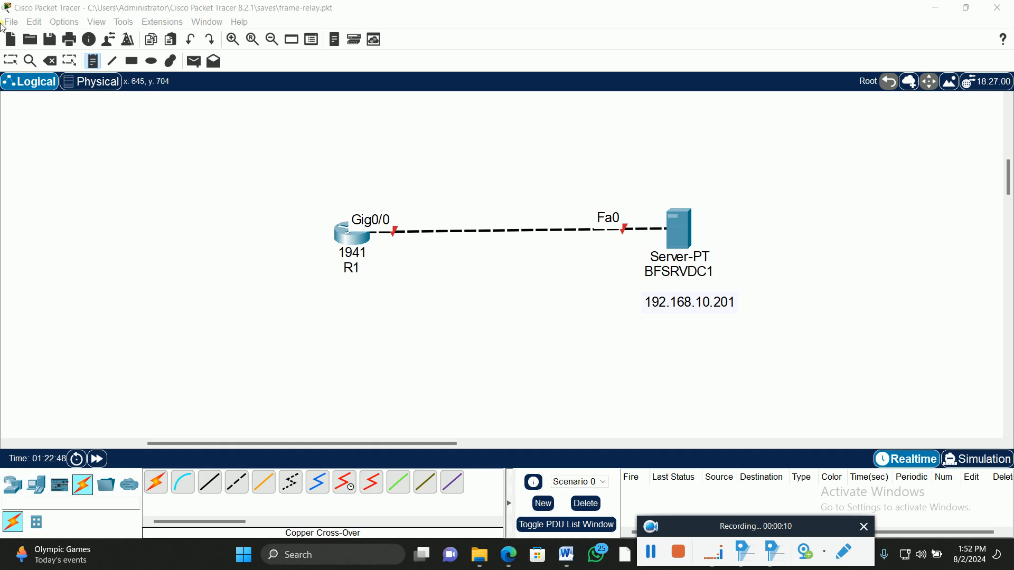
# - Shift the BFSRVDC1 server slightly to straighten its link and realign the 192.168.10.201 label beneath it
pyautogui.click(10, 60)
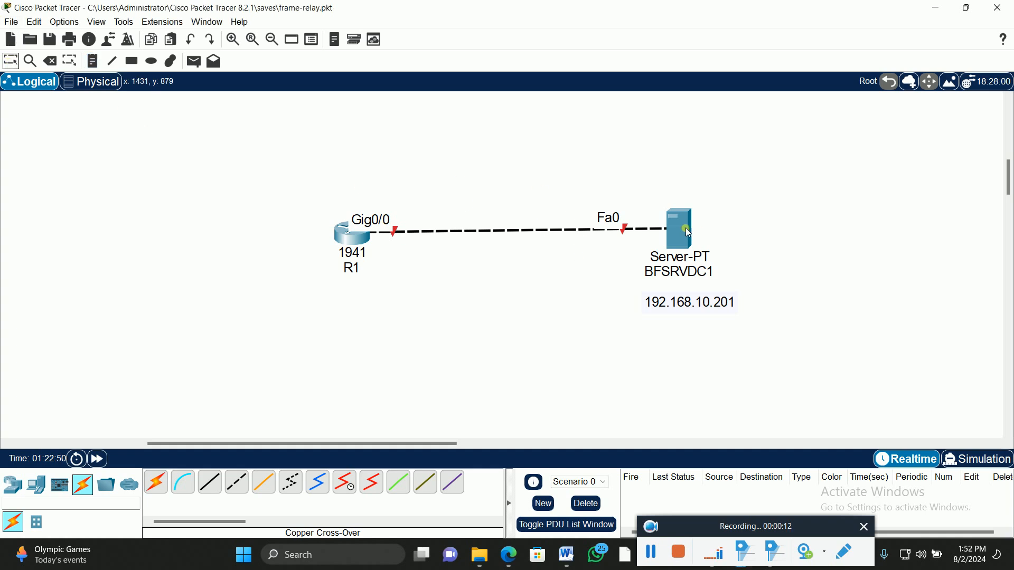
pyautogui.moveTo(684, 229); pyautogui.dragTo(687, 228)
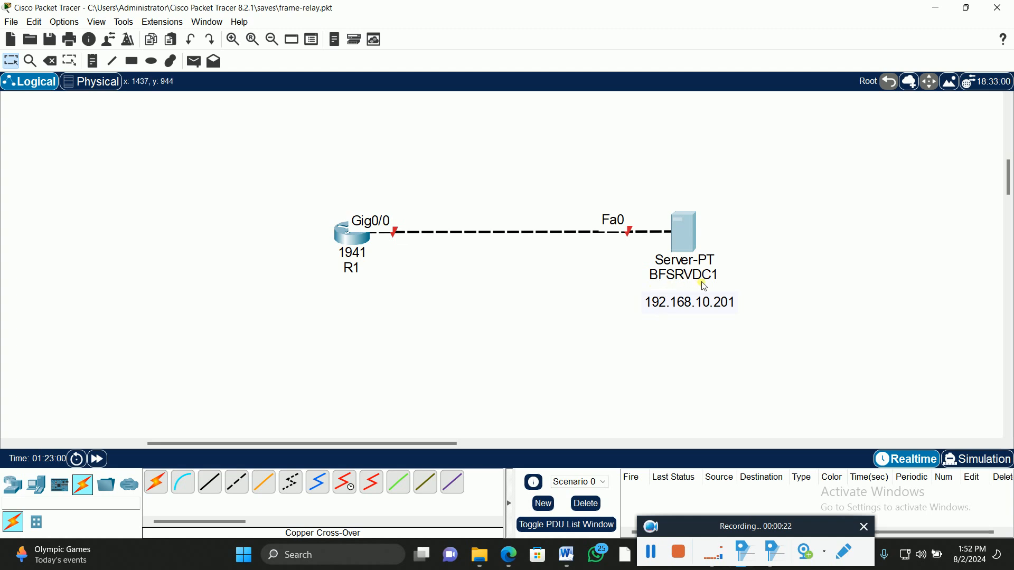
pyautogui.moveTo(711, 303); pyautogui.dragTo(705, 298)
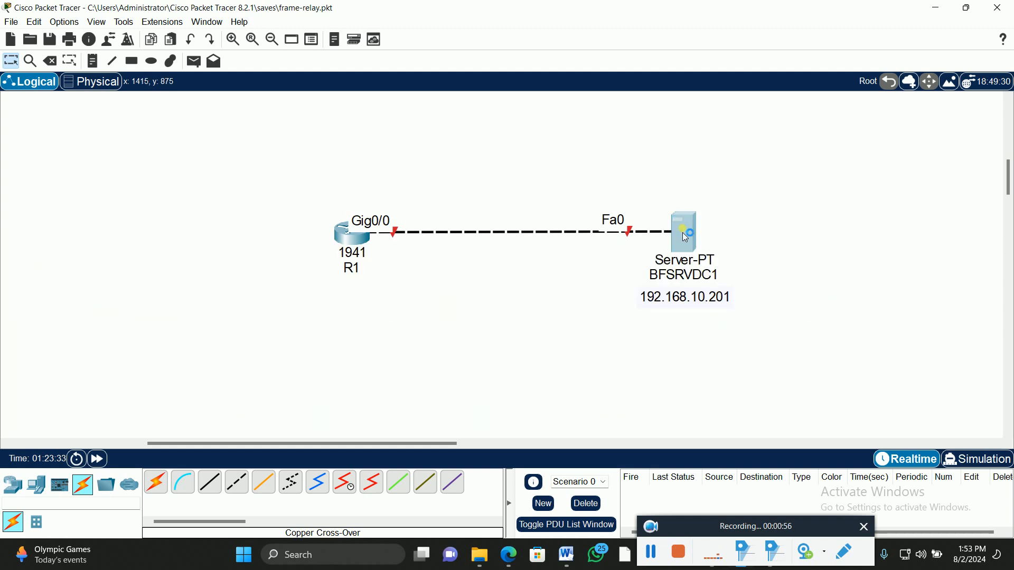
# - Assign BFSRVDC1 the static IPv4 address 192.168.10.201 with subnet mask 255.255.255.0
pyautogui.click(671, 269)
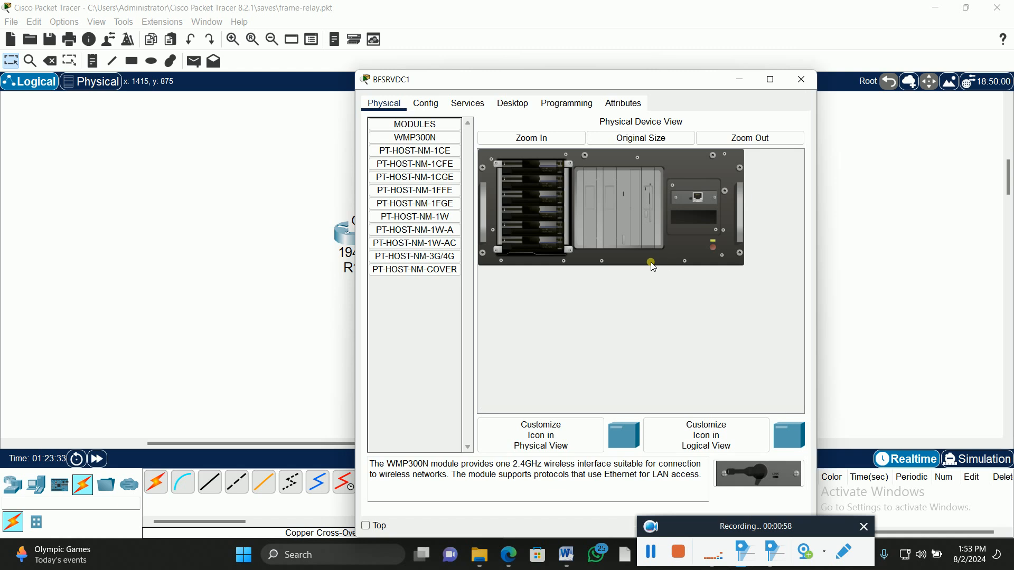
pyautogui.moveTo(615, 82); pyautogui.dragTo(349, 59)
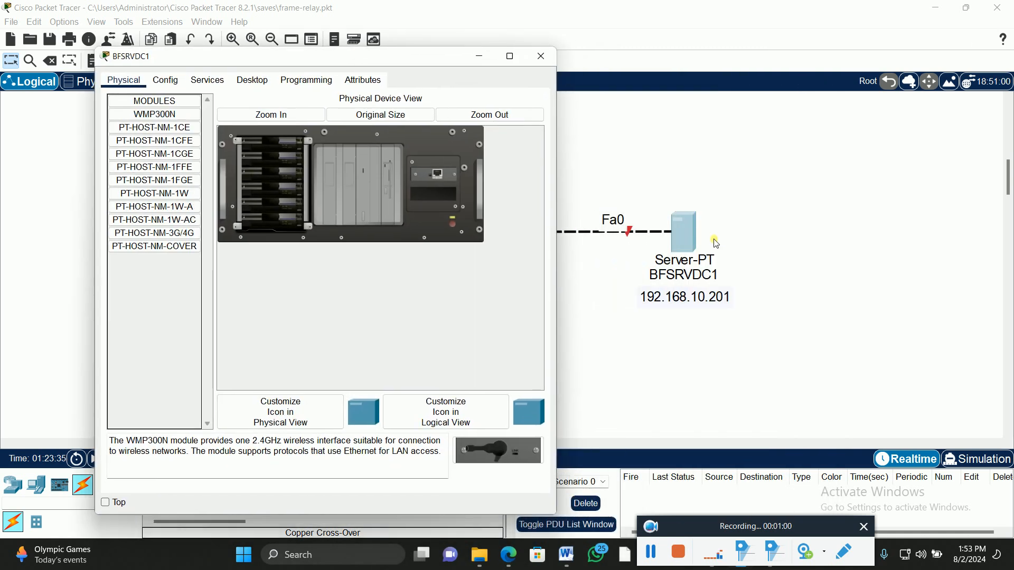
pyautogui.click(261, 82)
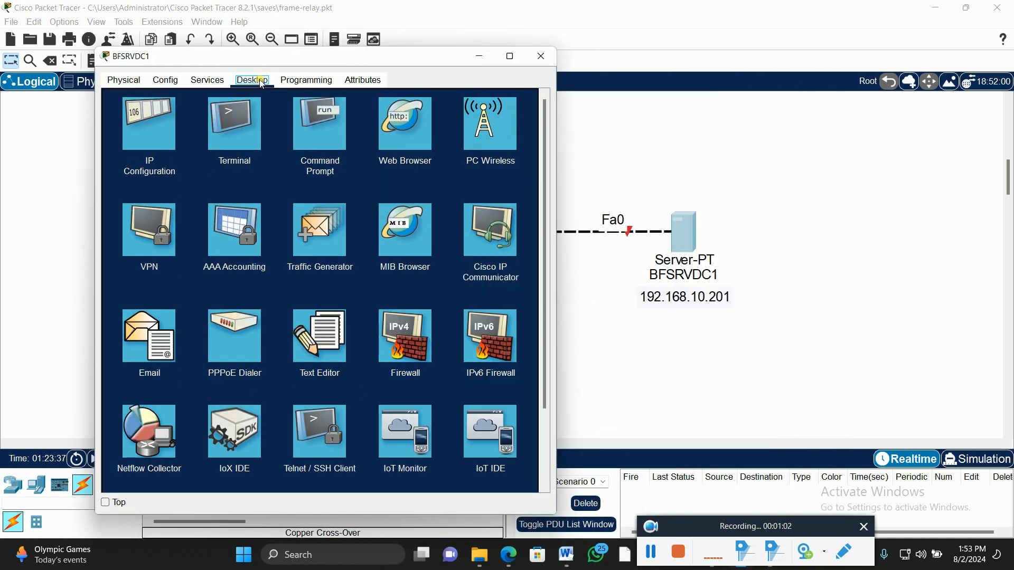
pyautogui.click(150, 128)
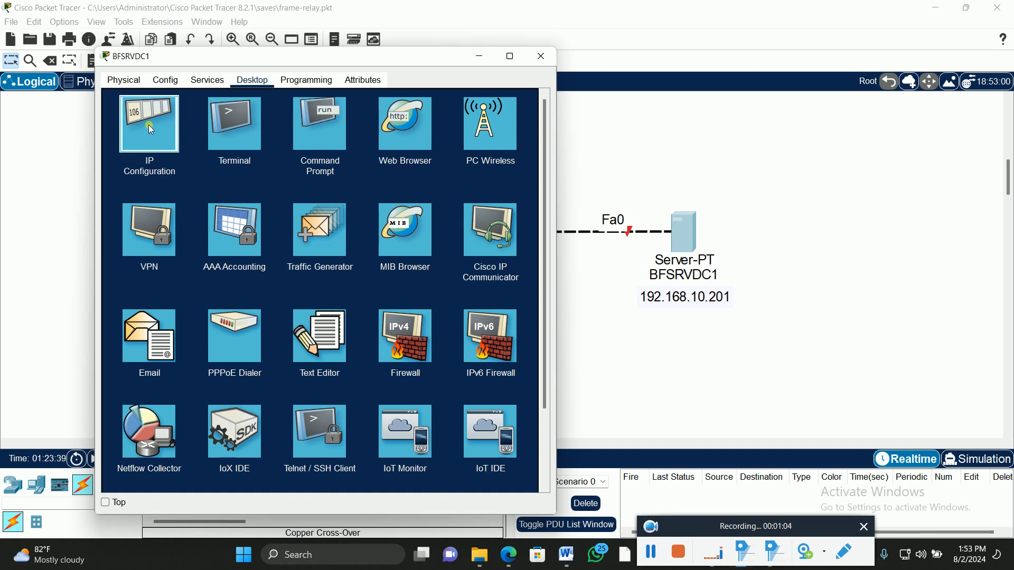
pyautogui.click(281, 151)
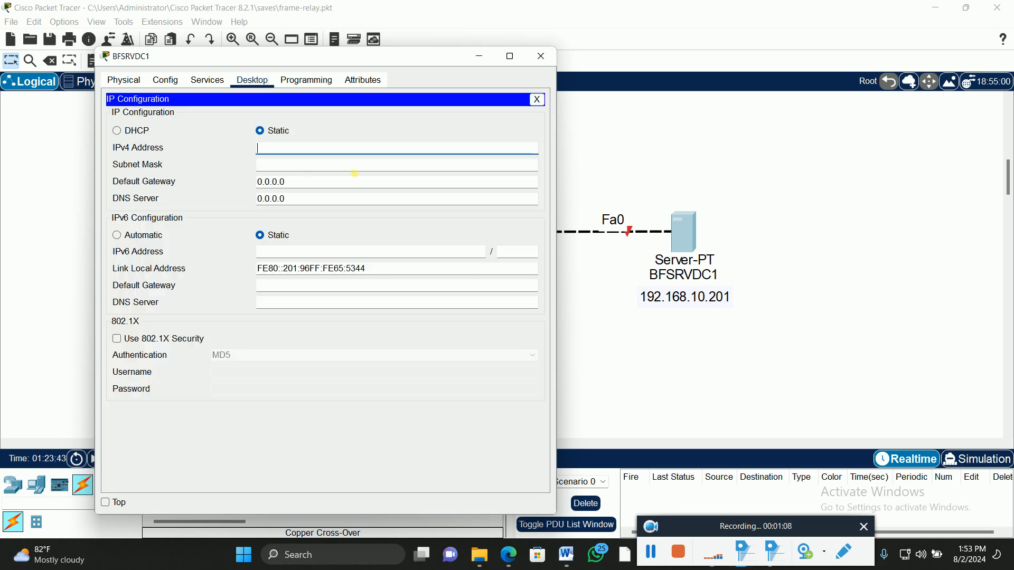
pyautogui.write('192.')
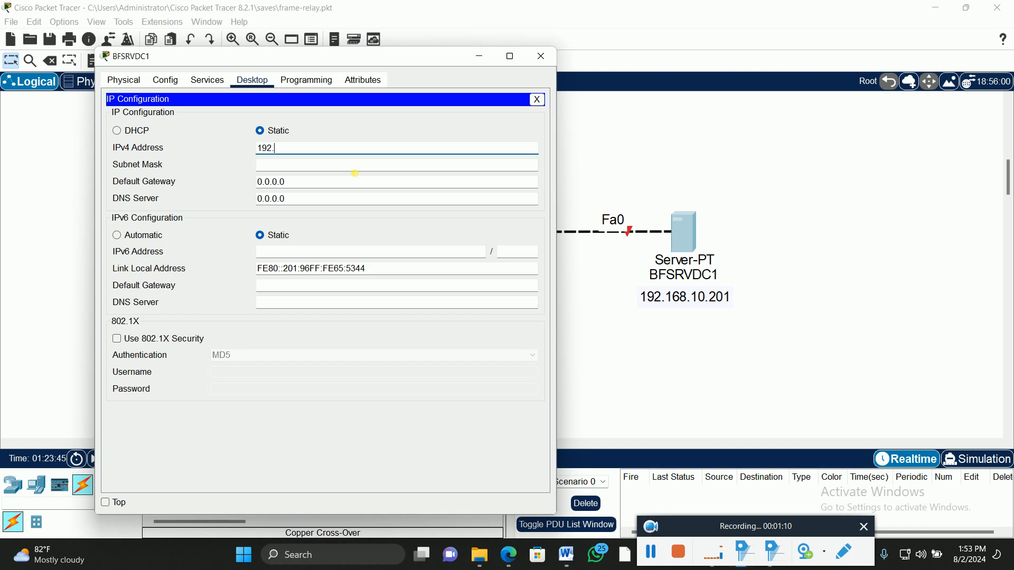
pyautogui.write('168.10.201')
pyautogui.press('Tab')
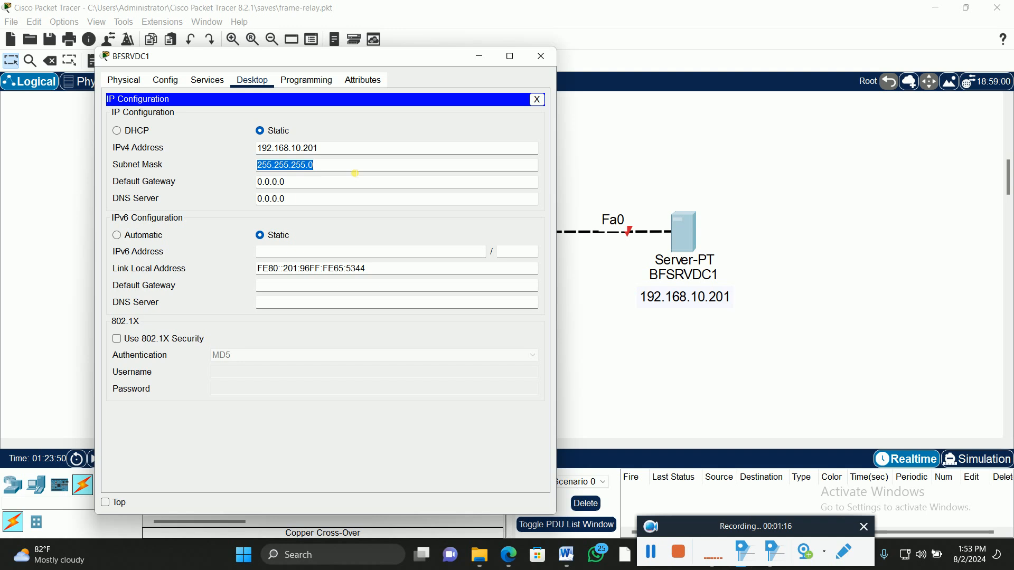
# - Set the server's default gateway to 192.168.10.1 and its DNS server to 192.168.10.201, and close the IP configuration
pyautogui.press('Tab')
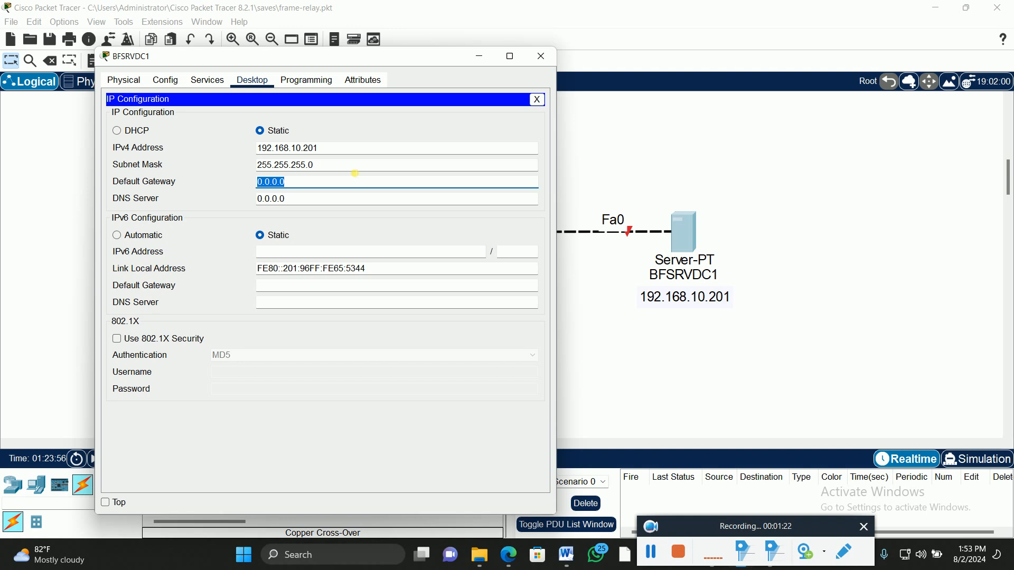
pyautogui.write('192.168.10.1')
pyautogui.press('Tab')
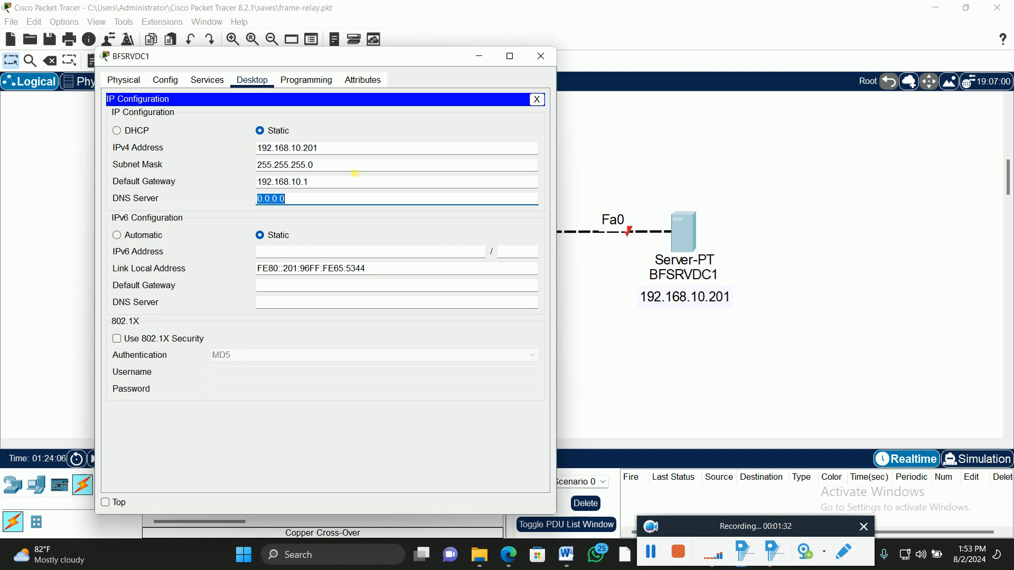
pyautogui.write('192.168.10.201')
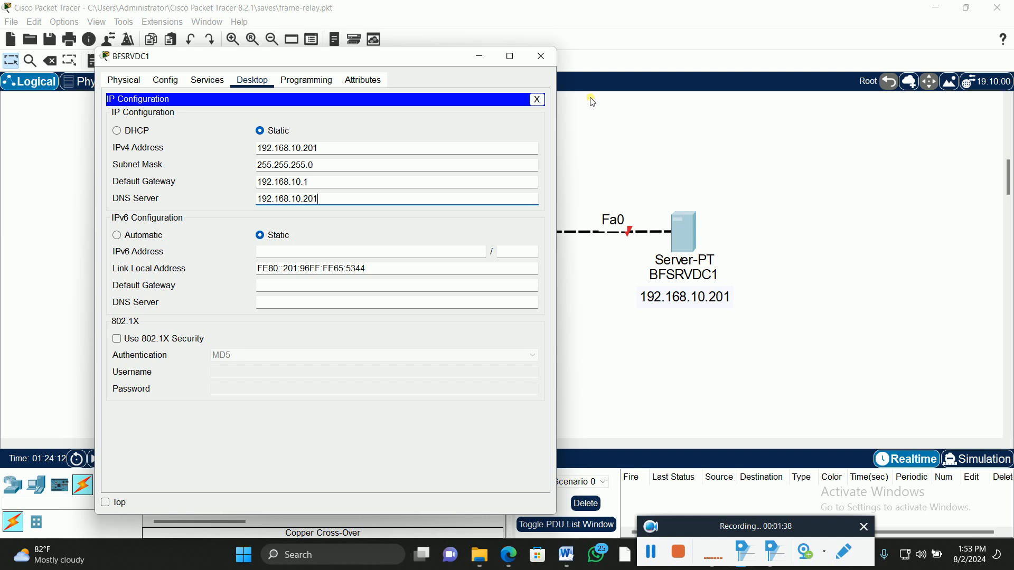
pyautogui.click(537, 99)
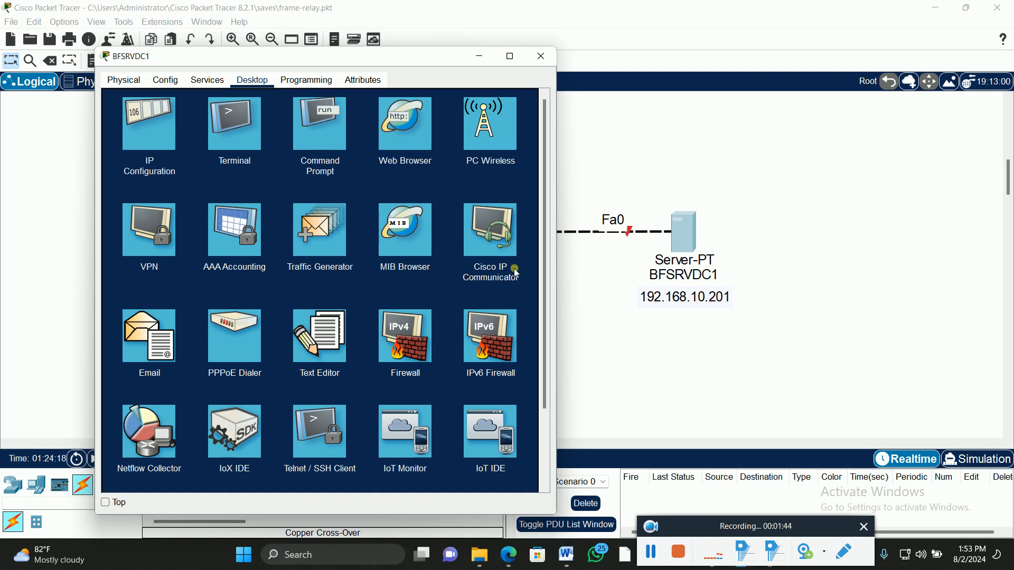
# - Add a text note reading DHCP-SERVER beside the BFSRVDC1 server in the topology
pyautogui.click(739, 193)
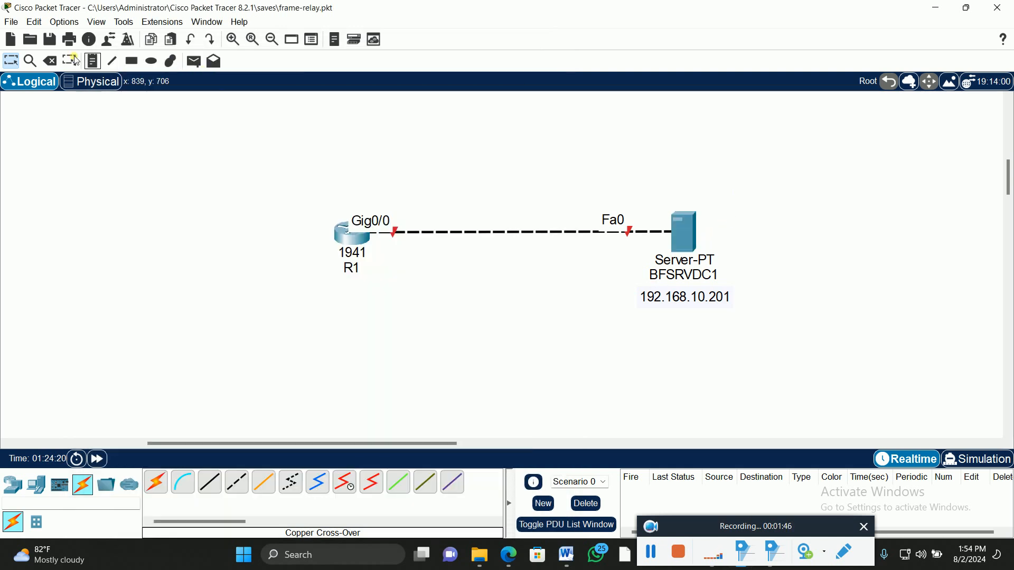
pyautogui.click(92, 61)
pyautogui.click(711, 231)
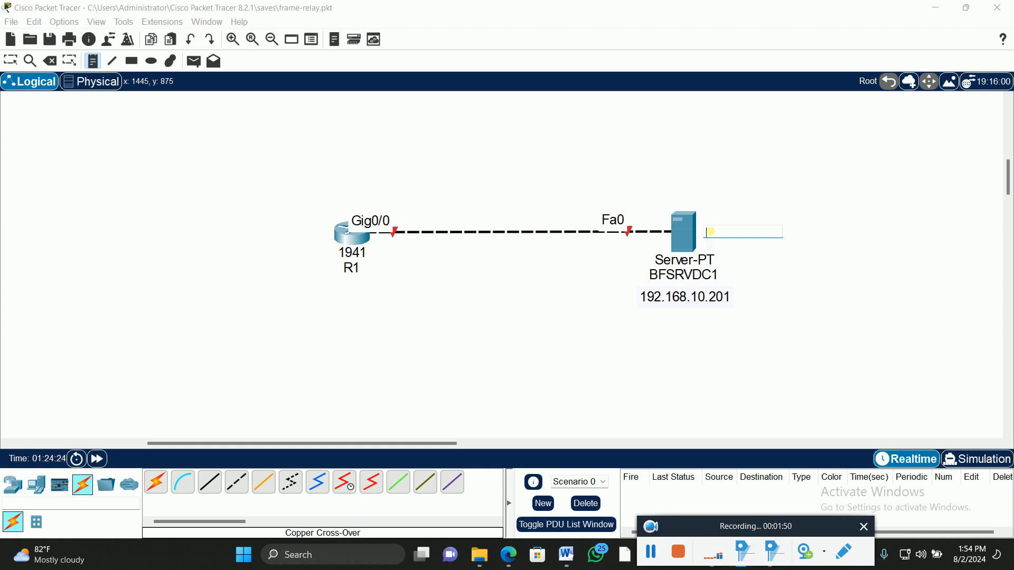
pyautogui.write('DHCP-SERVER')
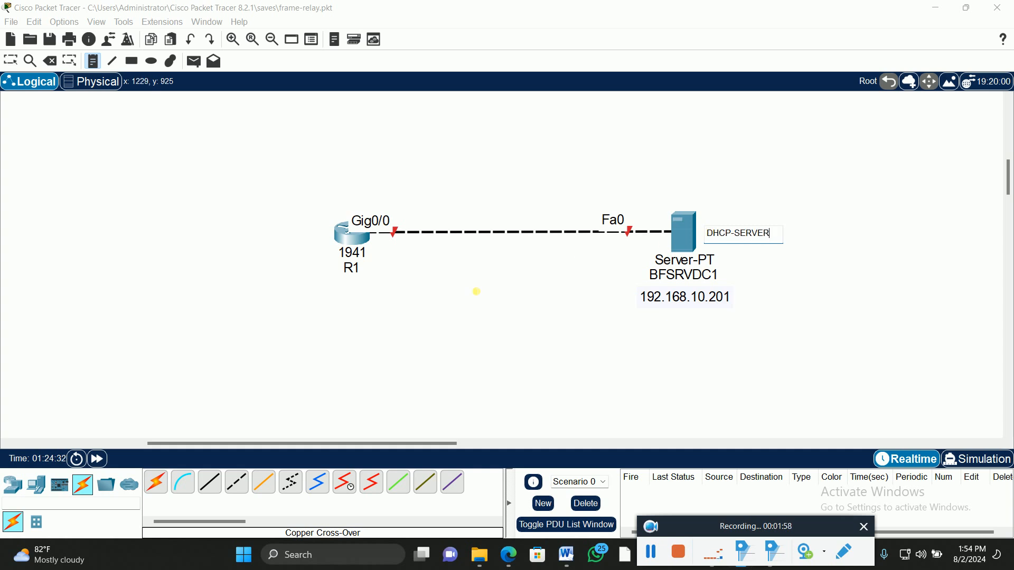
# - Add a text note reading DHCP-ROUTER CLIENT and position it centred beneath router R1
pyautogui.click(308, 286)
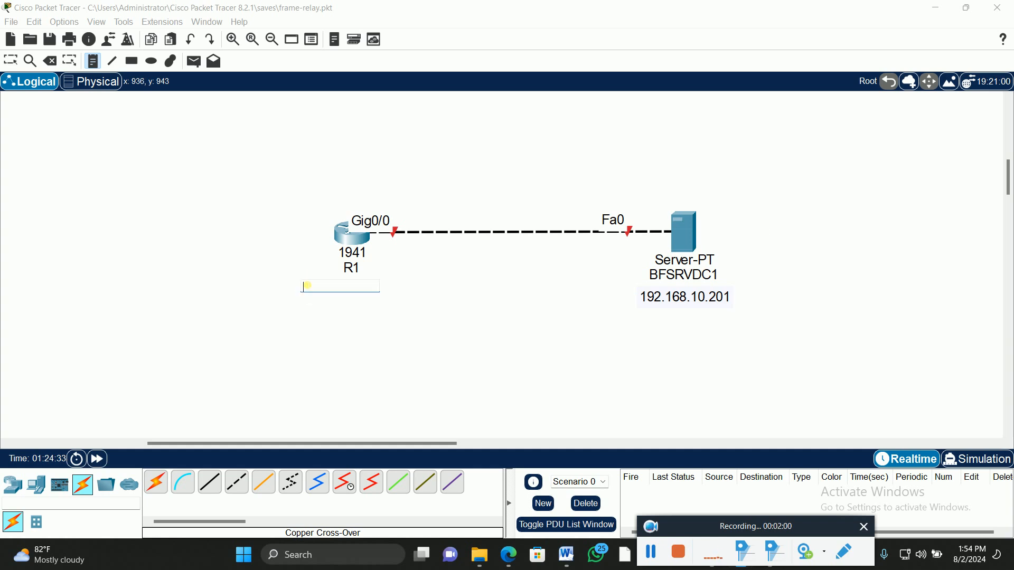
pyautogui.write('DHCP-SERVER')
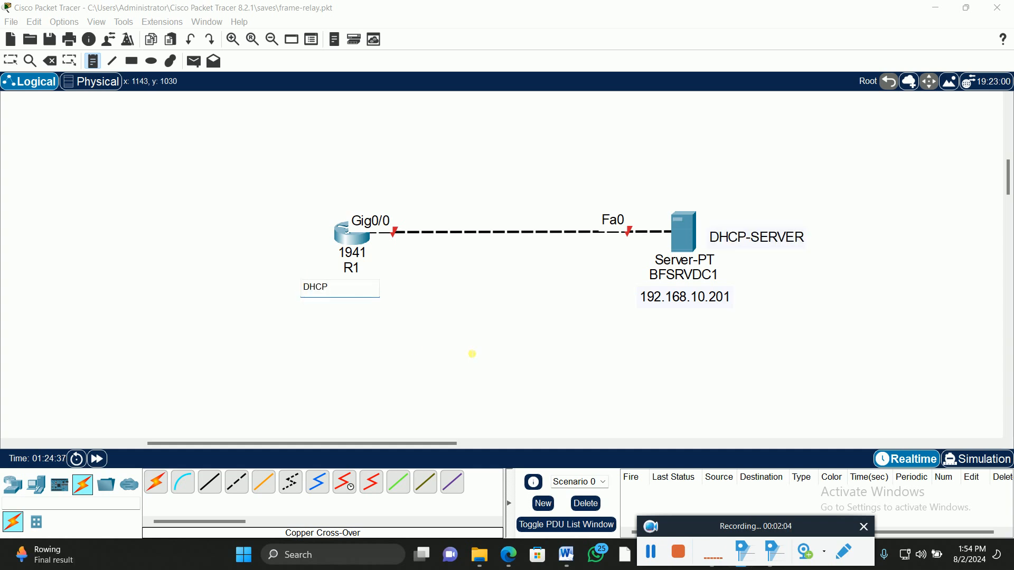
pyautogui.write('C')
pyautogui.press('BackSpace')
pyautogui.press('BackSpace')
pyautogui.press('BackSpace')
pyautogui.write('ROUTER CLIENT')
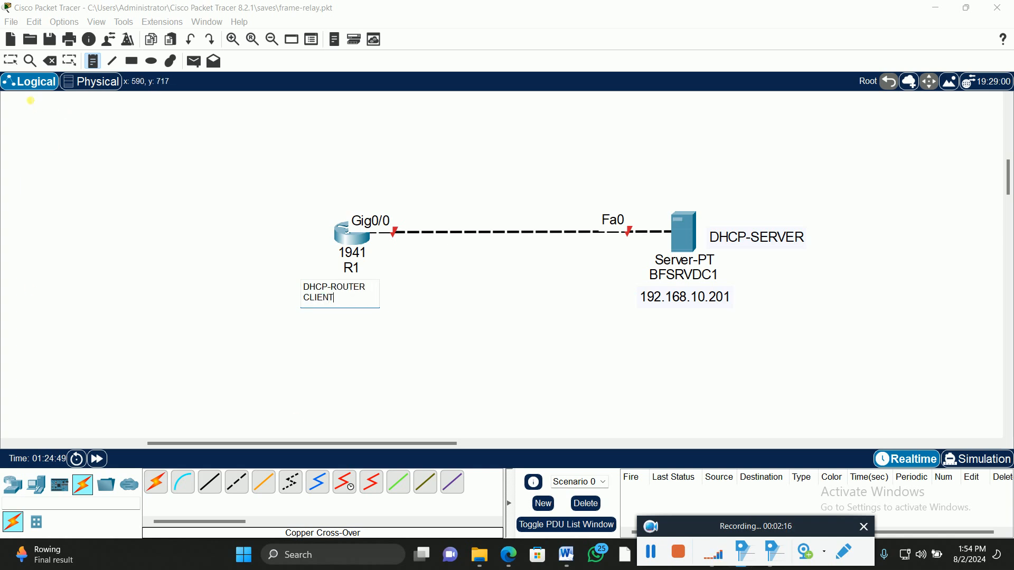
pyautogui.click(10, 71)
pyautogui.click(378, 295)
# - Open the DHCP service settings of BFSRVDC1 and turn the service on for FastEthernet0
pyautogui.click(687, 234)
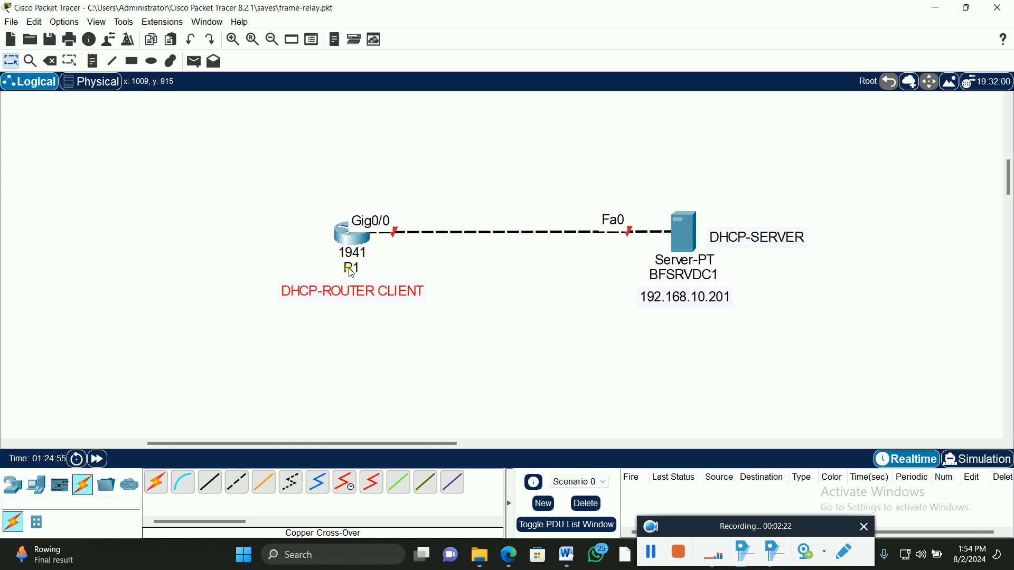
pyautogui.click(682, 233)
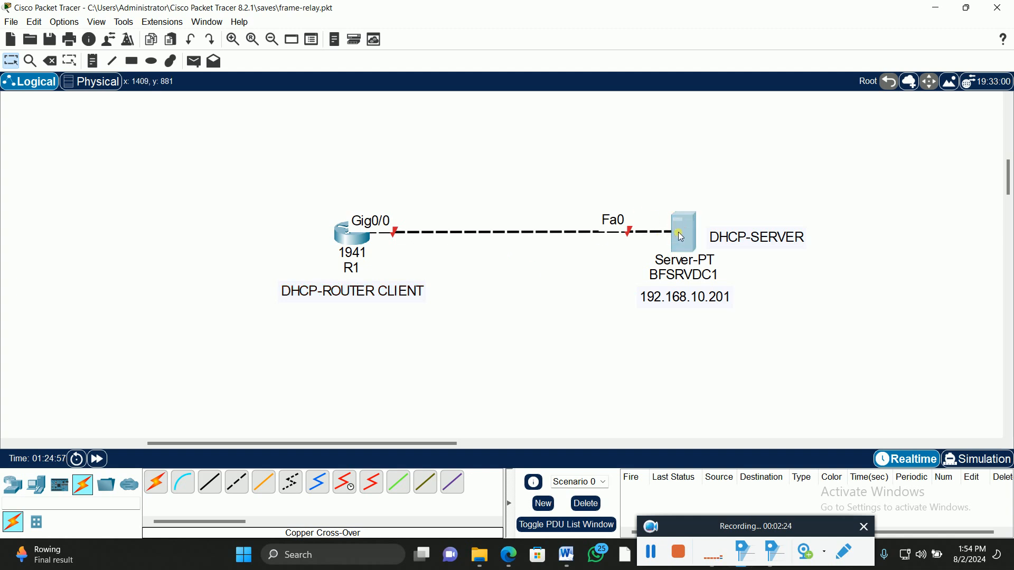
pyautogui.click(206, 81)
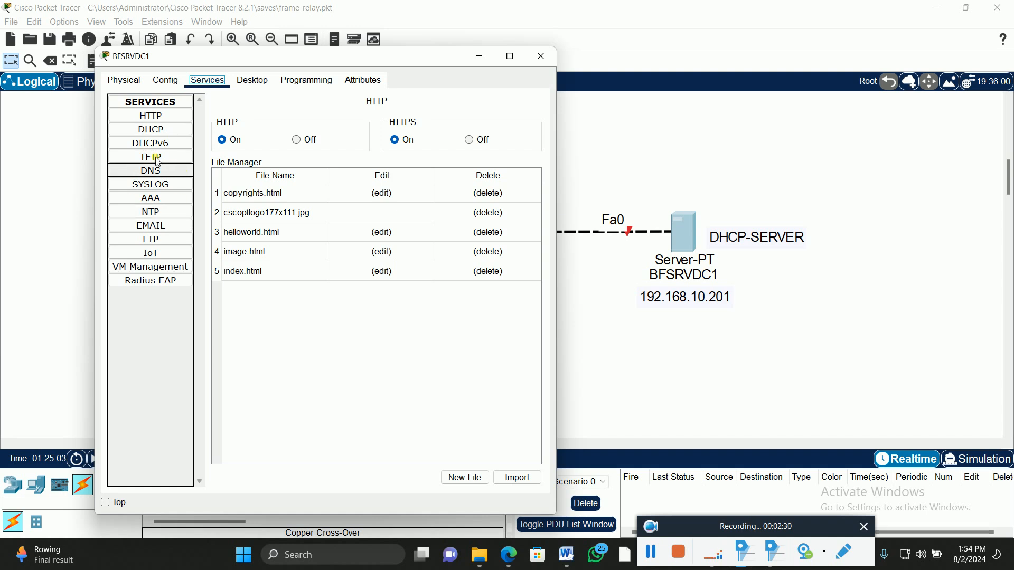
pyautogui.click(157, 131)
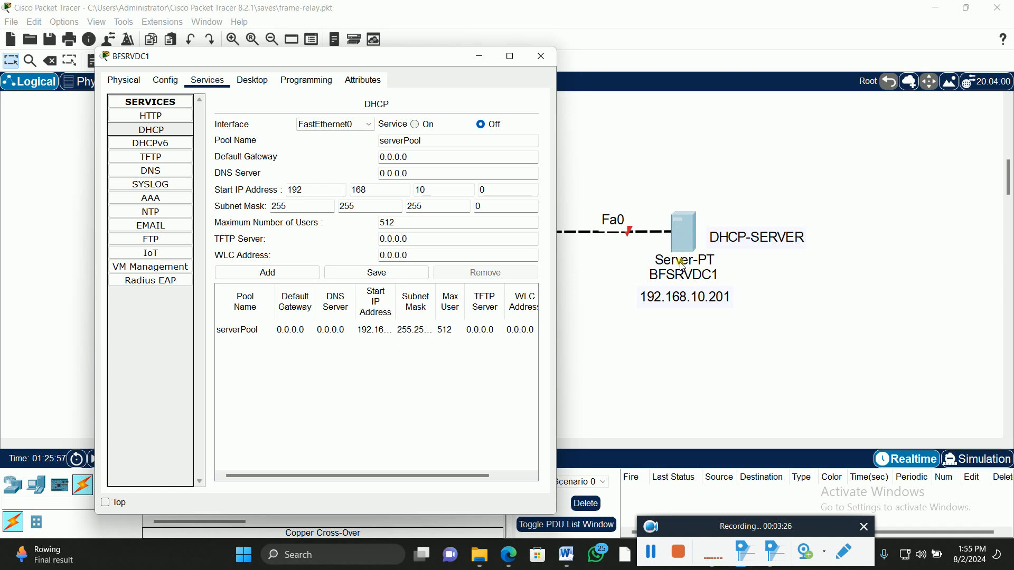
pyautogui.moveTo(380, 56); pyautogui.dragTo(411, 332)
pyautogui.moveTo(413, 328); pyautogui.dragTo(412, 327)
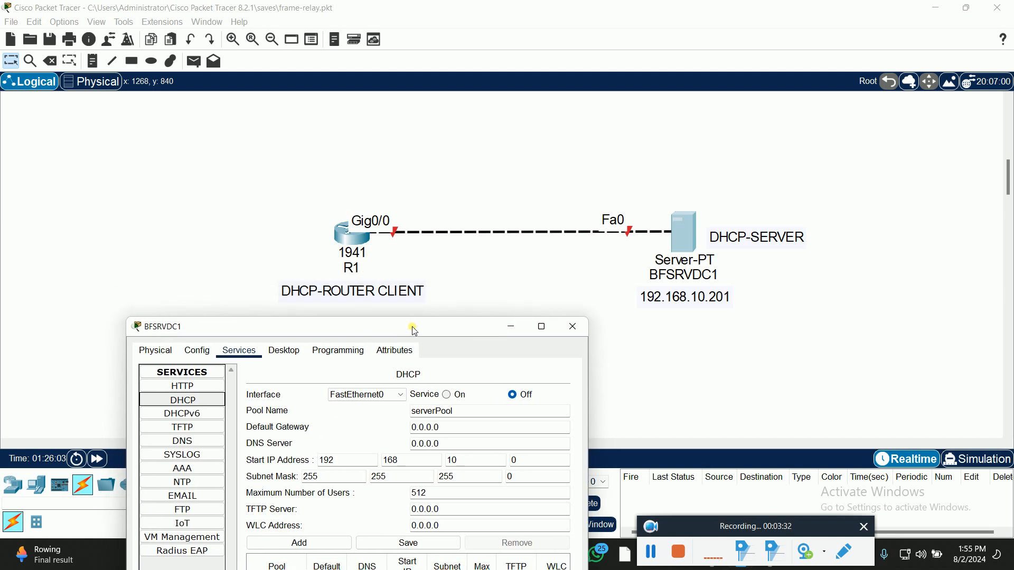
pyautogui.moveTo(412, 327); pyautogui.dragTo(405, 30)
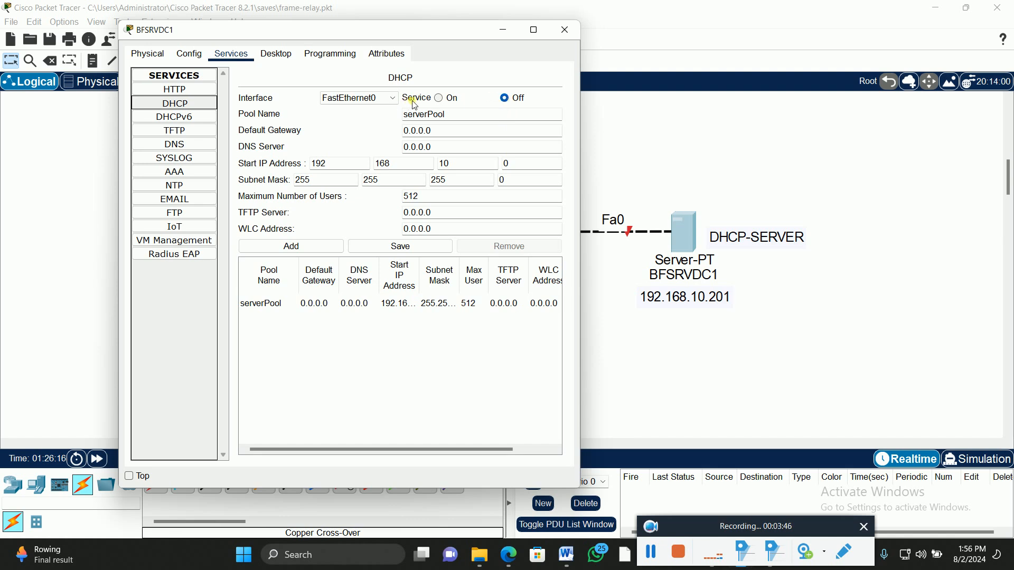
pyautogui.click(446, 98)
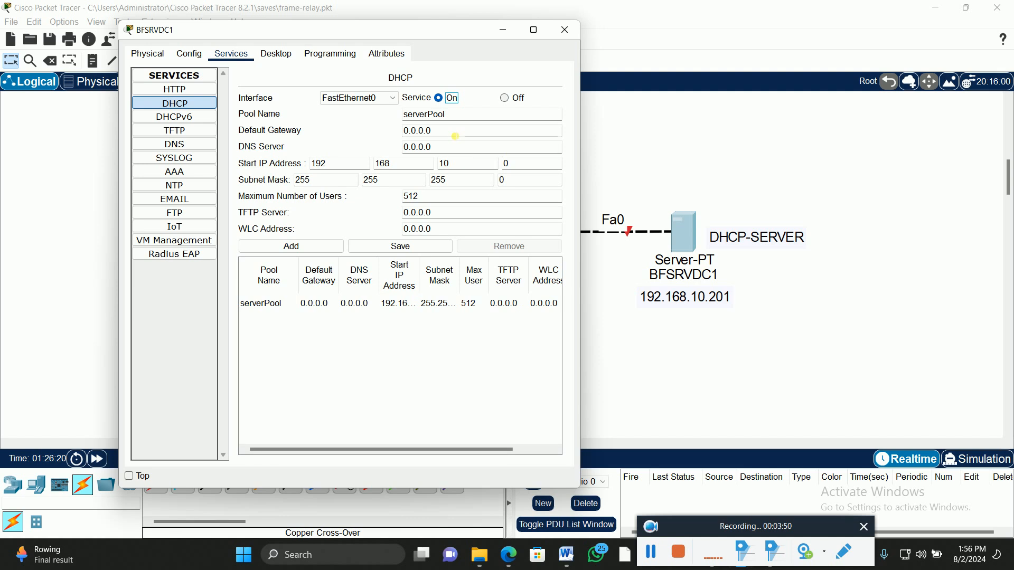
# - Add a second line reading "GW= 192.168.10.1" to the IP address note beneath the server
pyautogui.click(719, 302)
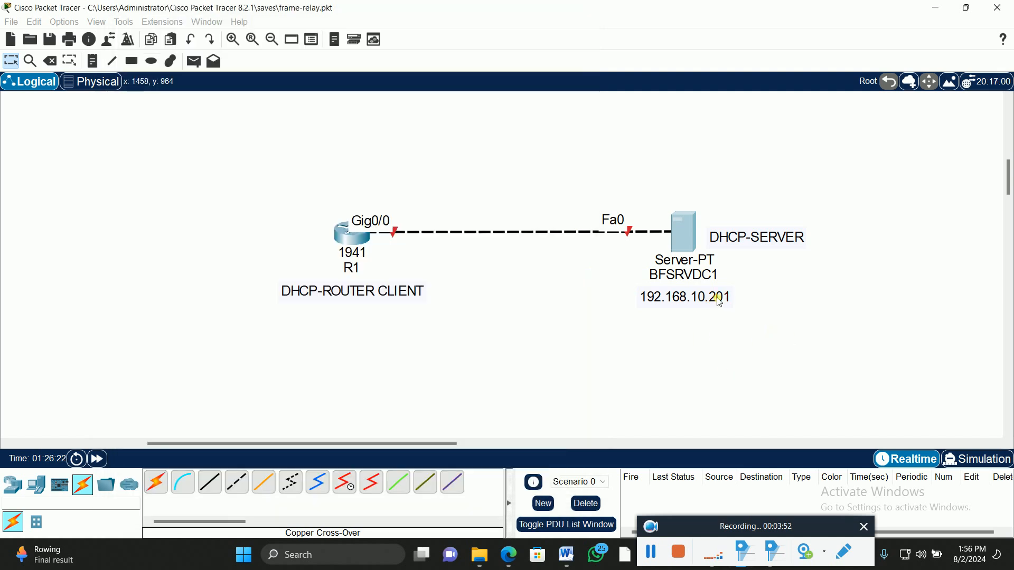
pyautogui.doubleClick(719, 303)
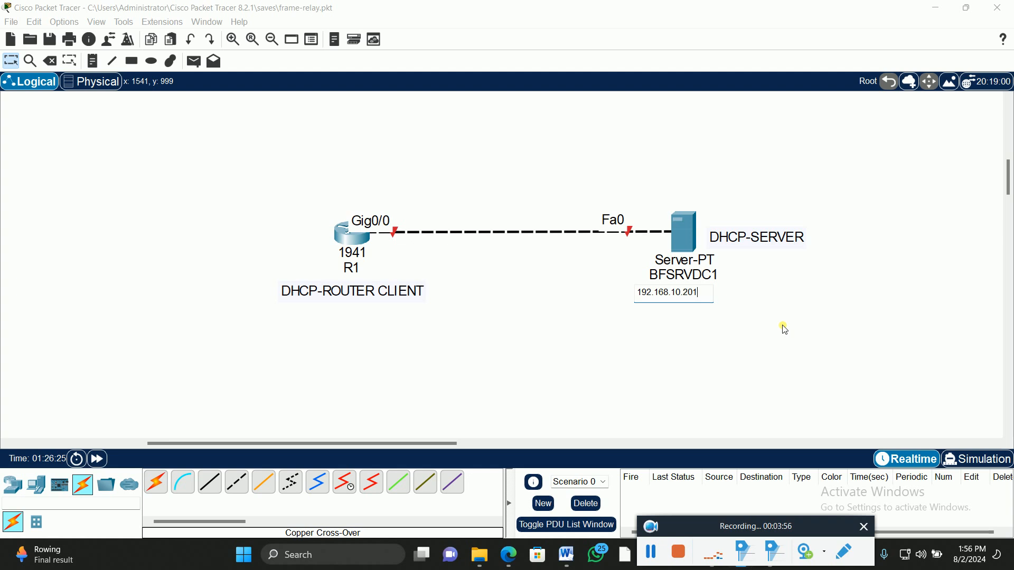
pyautogui.press('Return')
pyautogui.write('GW')
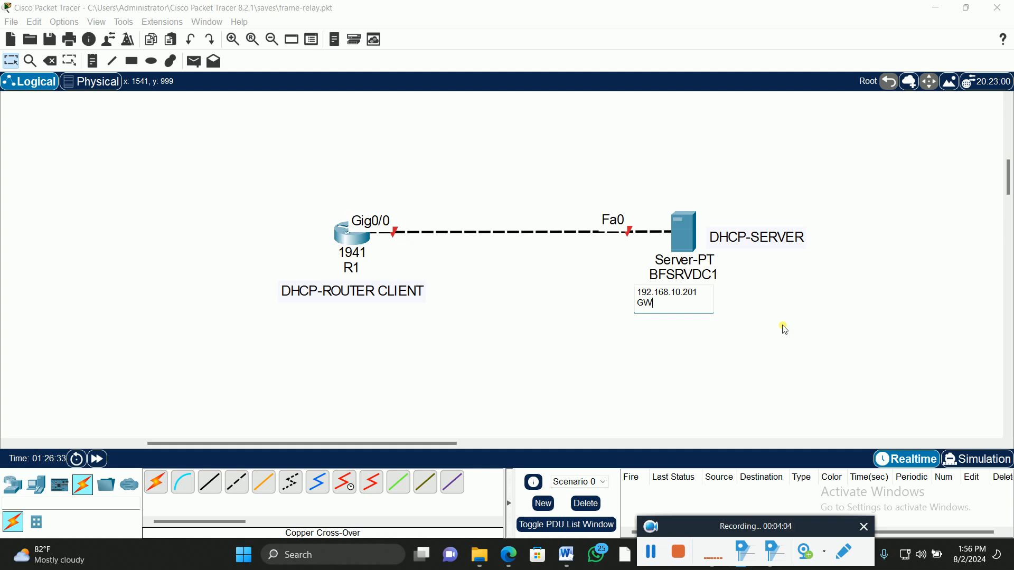
pyautogui.write('= 192.168.10.1')
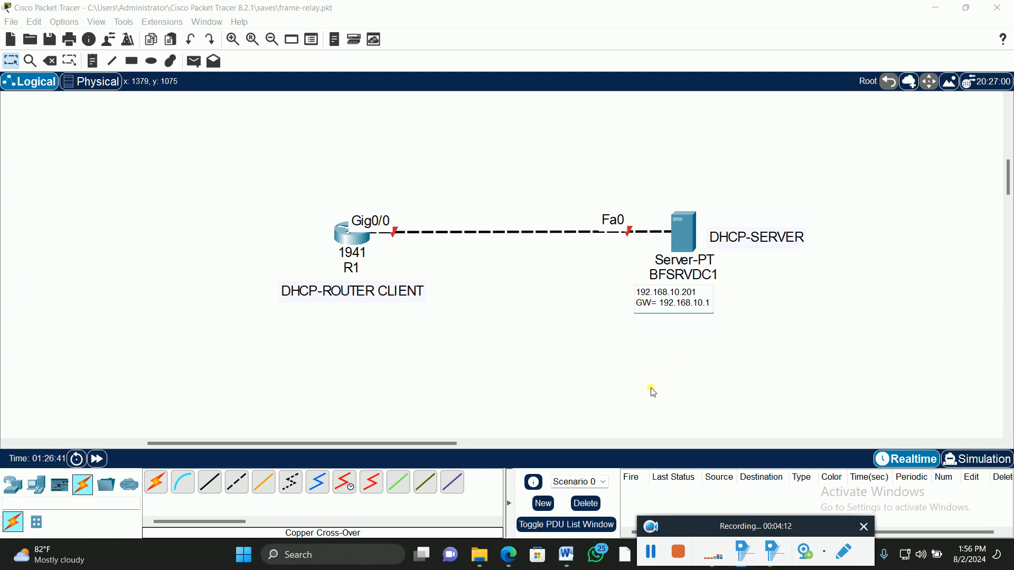
# - Enter 192.168.10.1 as default gateway and 192.168.10.201 as DNS server for the serverPool in the server's DHCP service
pyautogui.click(683, 224)
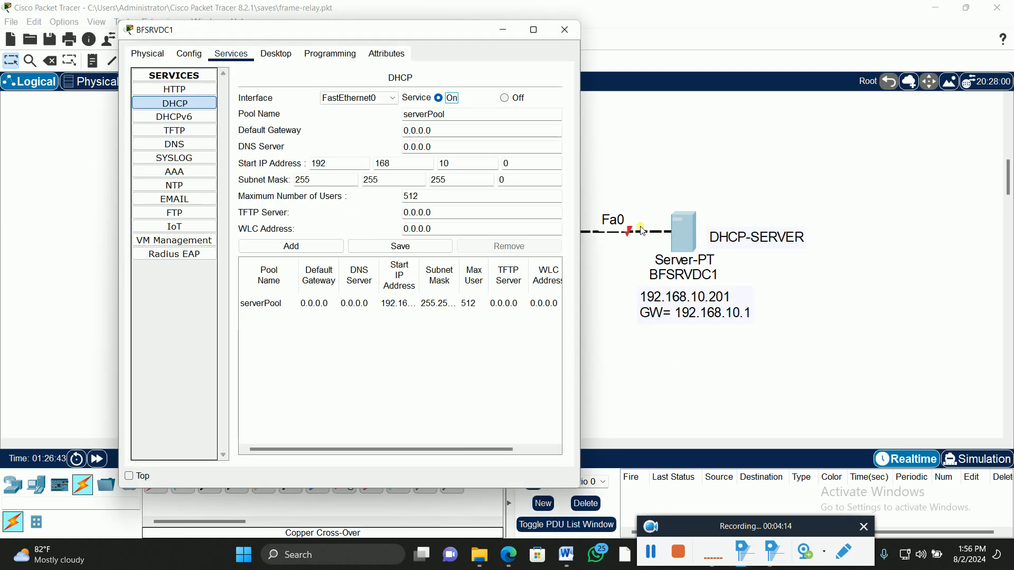
pyautogui.click(450, 136)
pyautogui.press('BackSpace')
pyautogui.press('BackSpace')
pyautogui.press('BackSpace')
pyautogui.press('BackSpace')
pyautogui.press('BackSpace')
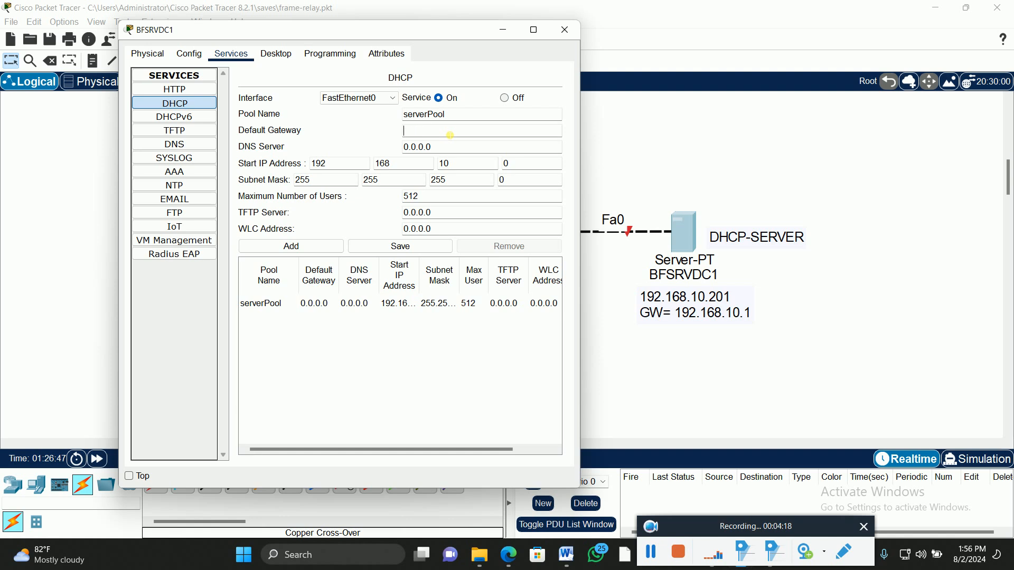
pyautogui.write('192.168.10.1')
pyautogui.press('Tab')
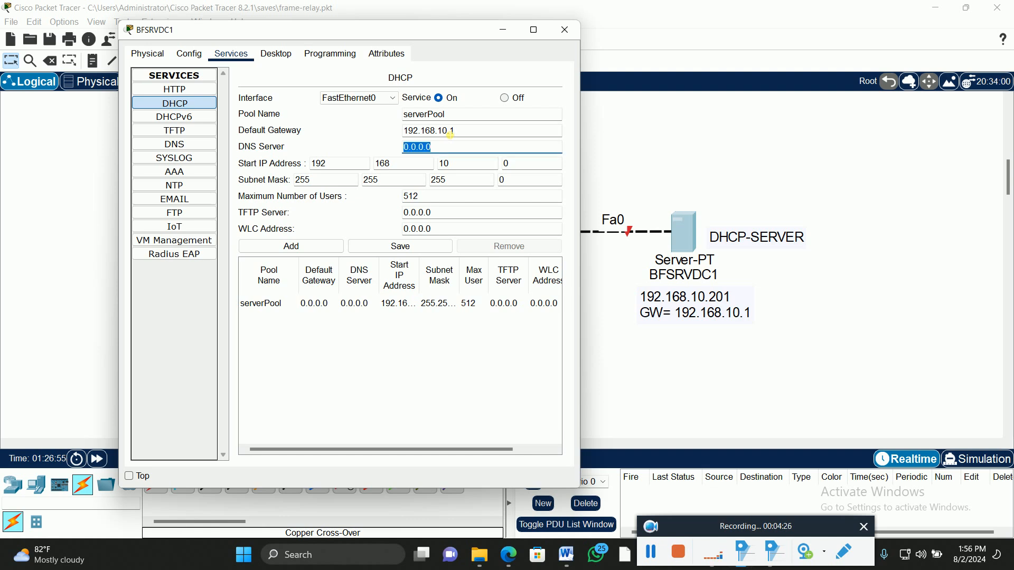
pyautogui.write('192.168.10.201')
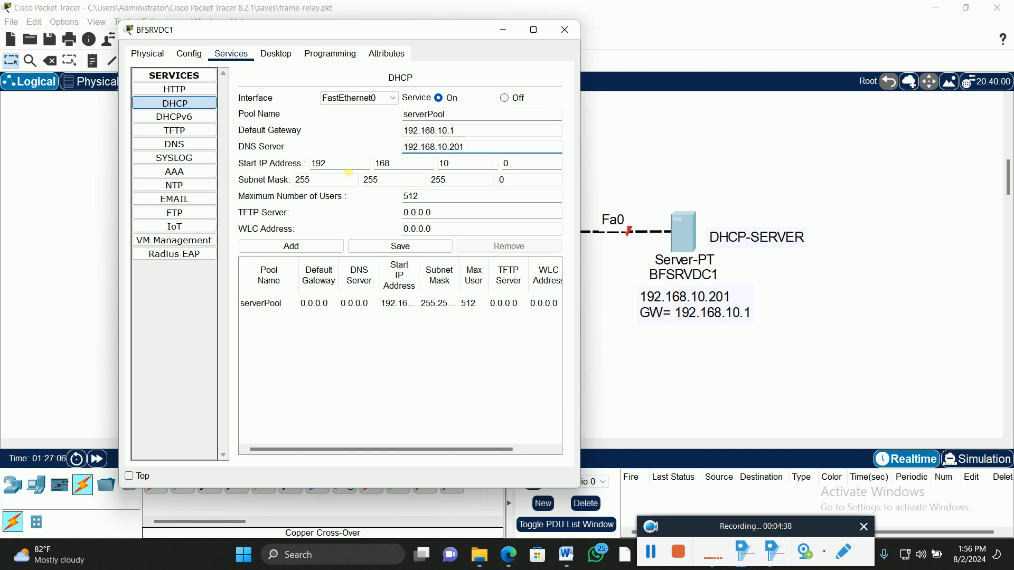
# - Set the serverPool's start IP address to 192.168.10.150 and its maximum number of users to 50
pyautogui.click(528, 165)
pyautogui.press('BackSpace')
pyautogui.write('150')
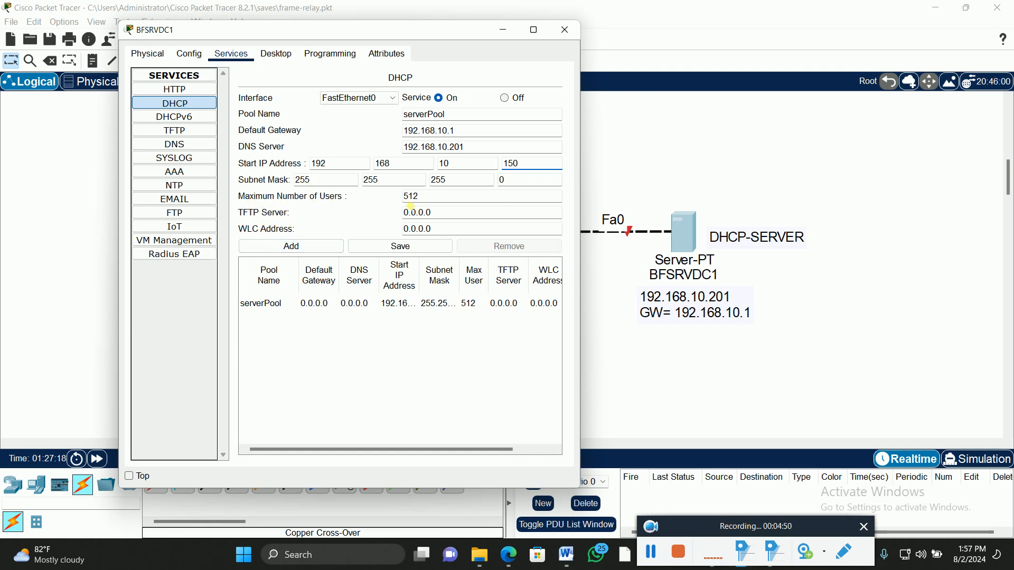
pyautogui.click(434, 200)
pyautogui.press('BackSpace')
pyautogui.press('BackSpace')
pyautogui.press('BackSpace')
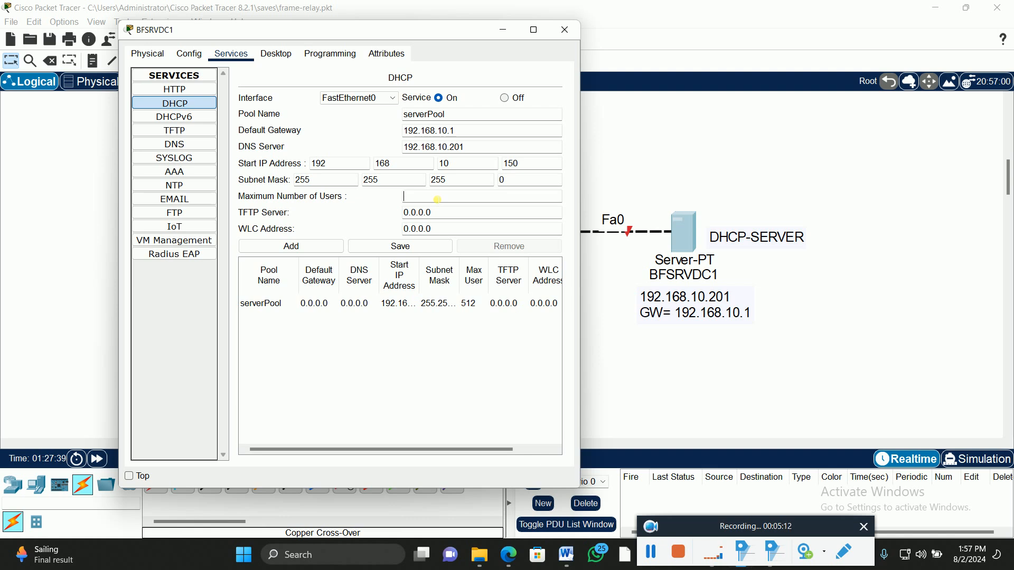
pyautogui.write('0')
# - Save the changed serverPool settings and close the BFSRVDC1 configuration window
pyautogui.click(417, 249)
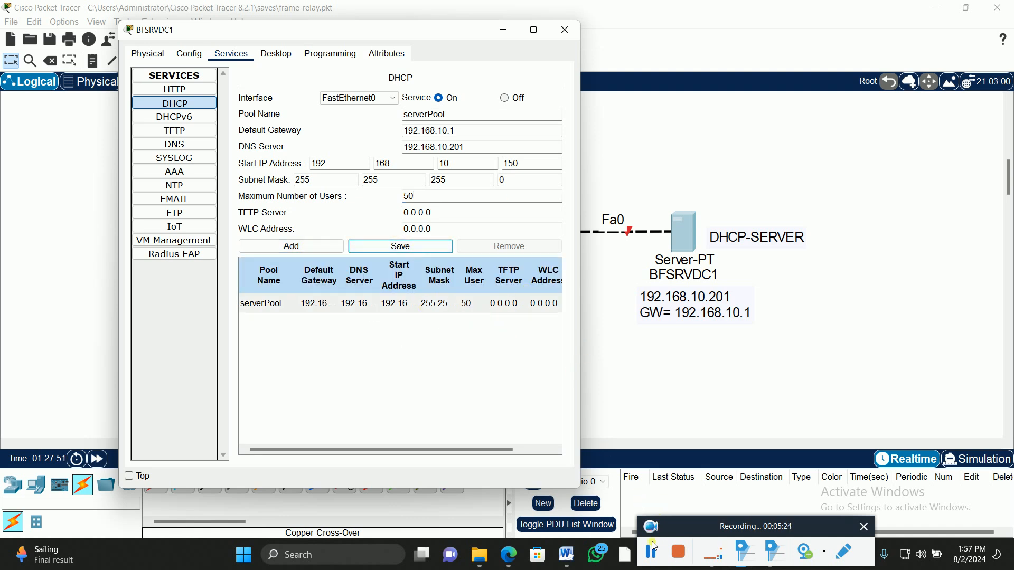
pyautogui.click(431, 339)
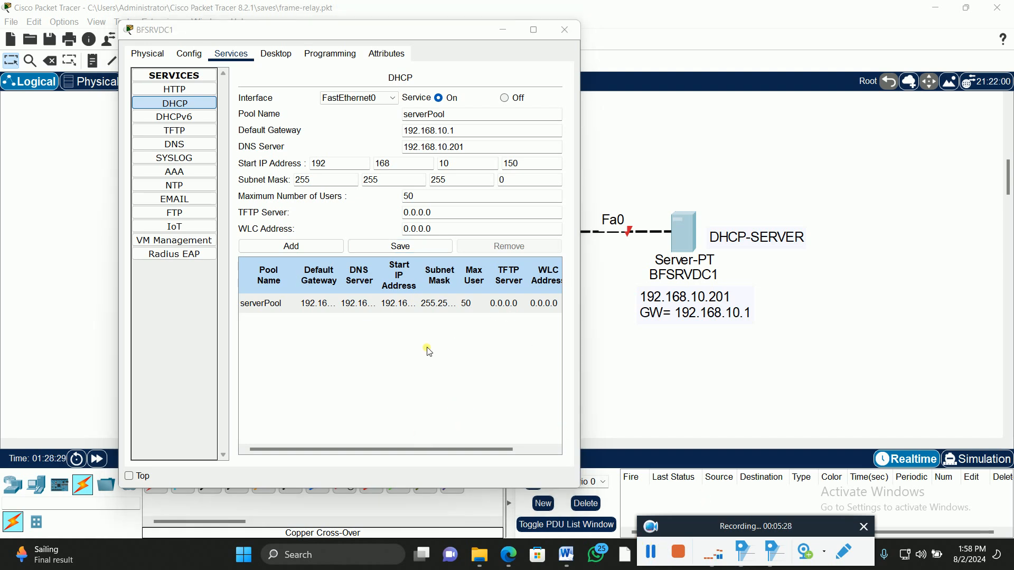
pyautogui.click(564, 29)
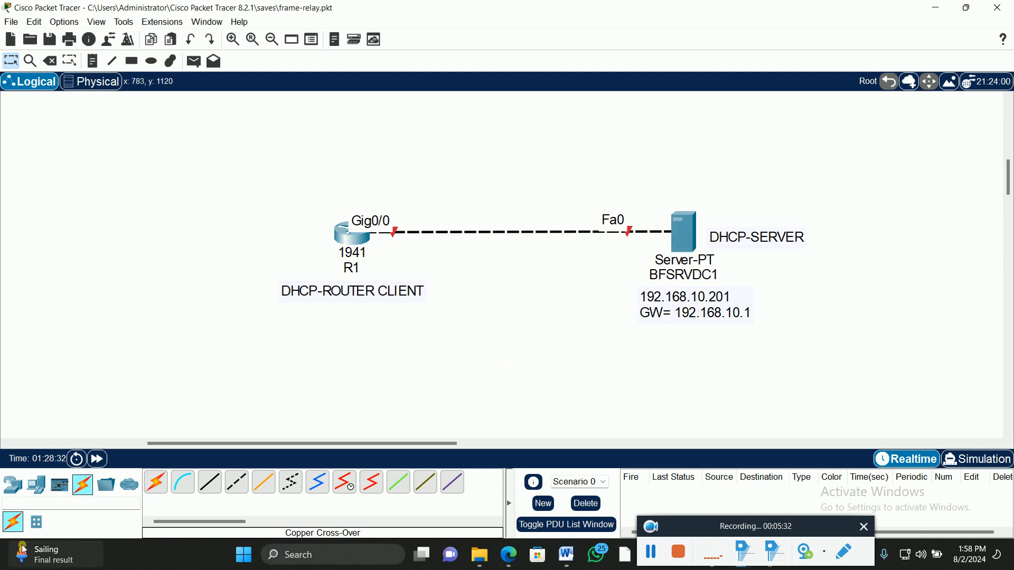
# - Add a Laptop-PT end device to the workspace, above and to the left of router R1
pyautogui.click(41, 490)
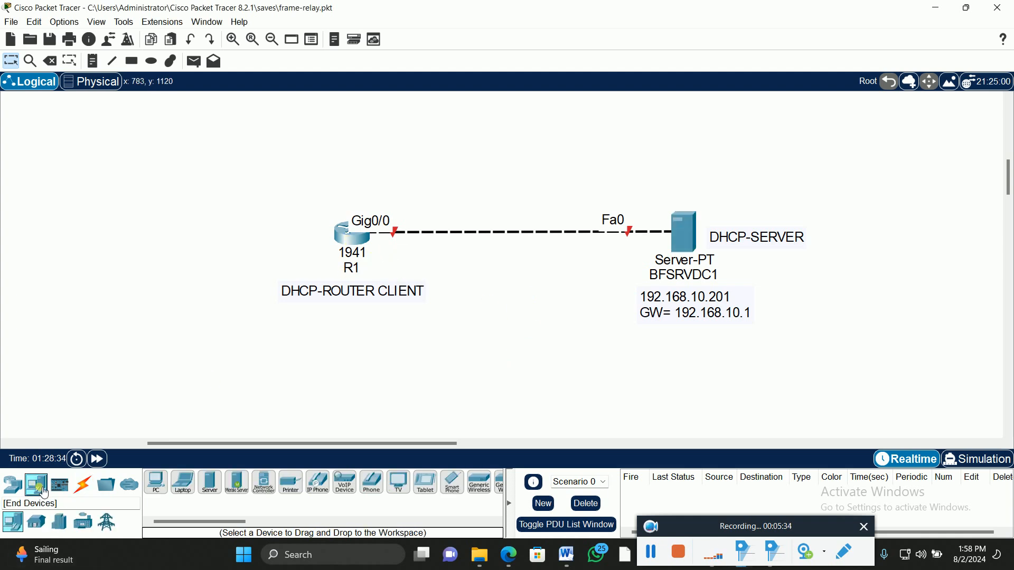
pyautogui.click(182, 483)
pyautogui.click(175, 151)
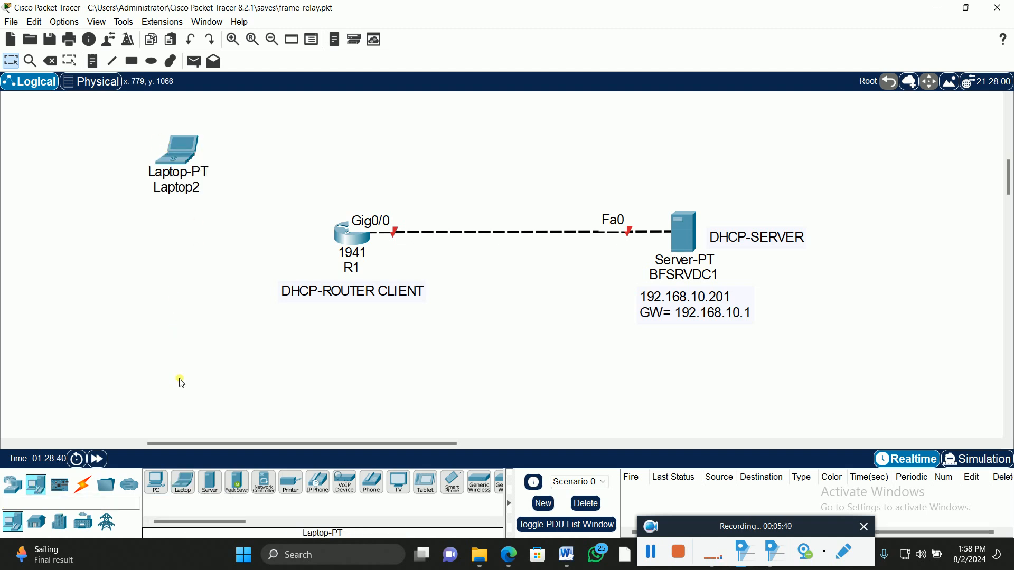
# - Connect the RS 232 port of Laptop2 to router R1 with a console cable
pyautogui.click(84, 487)
pyautogui.click(209, 483)
pyautogui.click(204, 158)
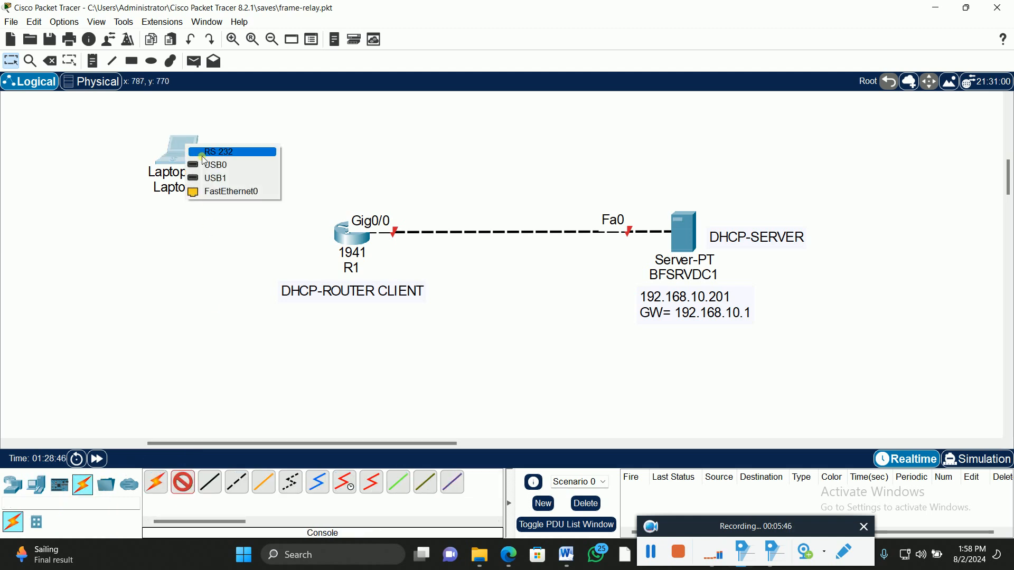
pyautogui.click(204, 155)
pyautogui.click(347, 236)
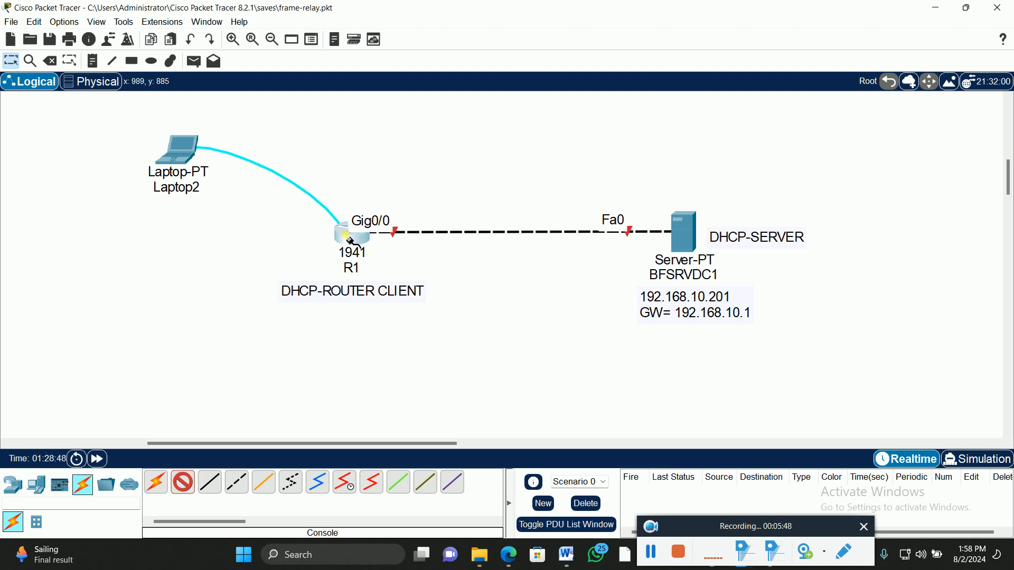
pyautogui.click(376, 254)
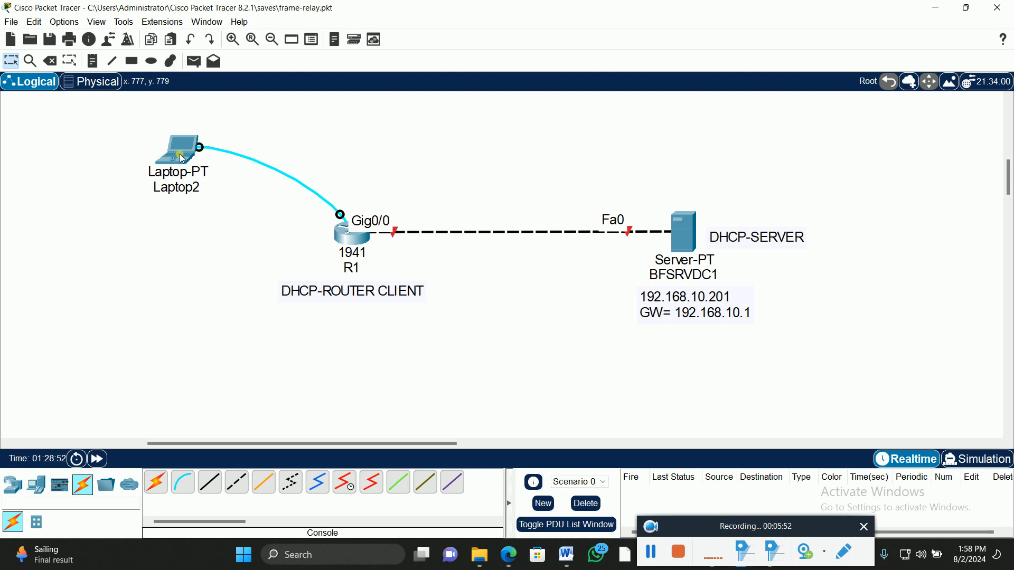
# - Move server BFSRVDC1 together with its text notes closer to router R1 to free space for the laptop window
pyautogui.moveTo(393, 444); pyautogui.dragTo(349, 448)
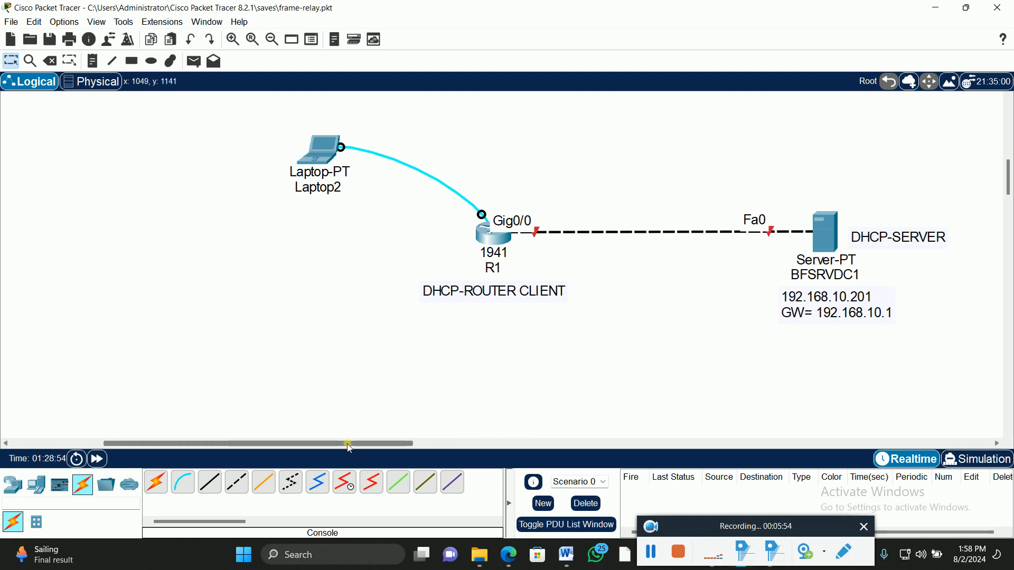
pyautogui.click(321, 149)
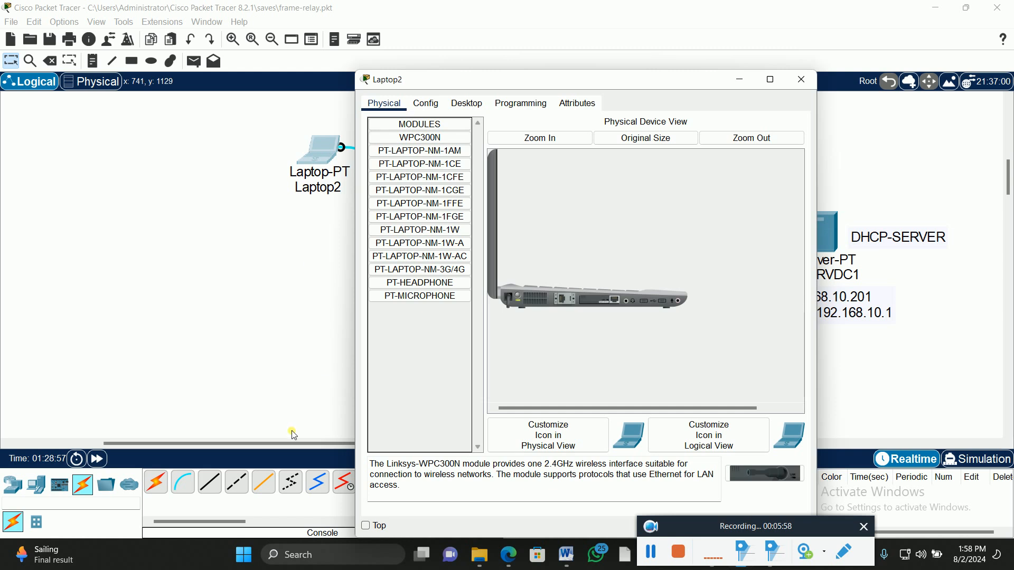
pyautogui.moveTo(294, 443); pyautogui.dragTo(382, 451)
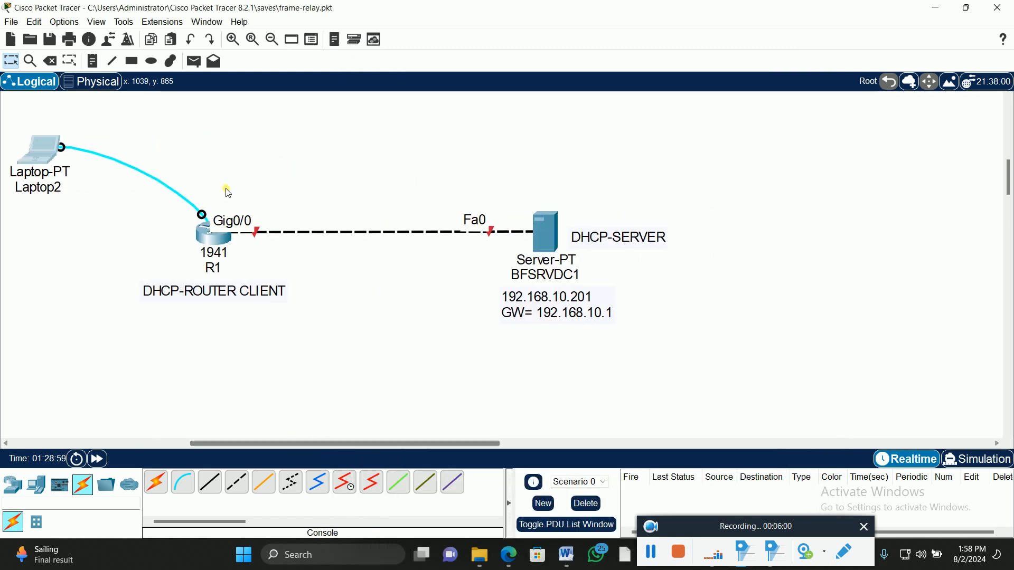
pyautogui.click(47, 152)
pyautogui.moveTo(551, 78); pyautogui.dragTo(841, 53)
pyautogui.click(405, 188)
pyautogui.moveTo(405, 187); pyautogui.dragTo(681, 335)
pyautogui.moveTo(550, 232); pyautogui.dragTo(436, 231)
pyautogui.click(452, 152)
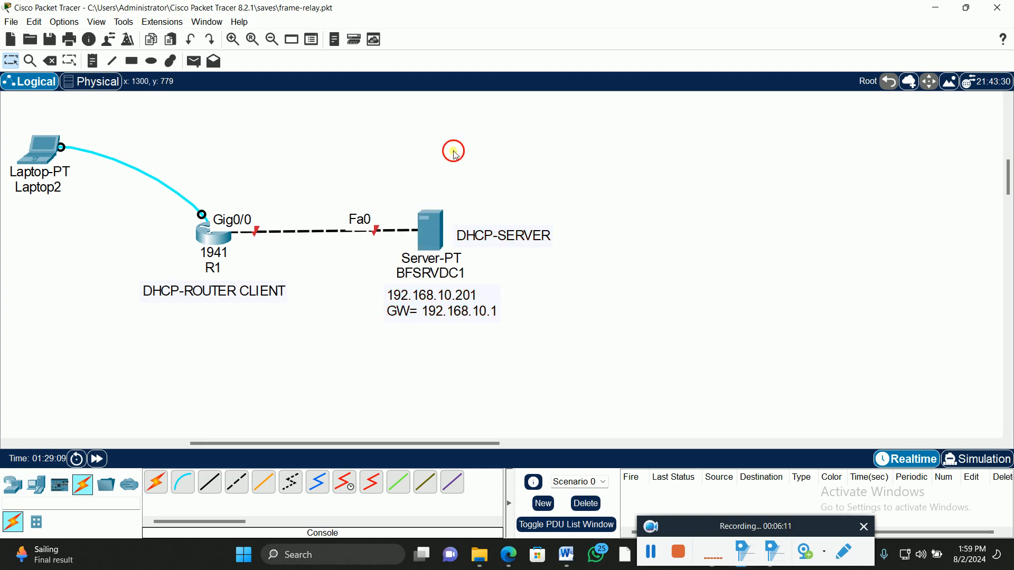
# - Open Laptop2's Terminal with the default 9600 bits per second port configuration, keeping its window clear of the topology
pyautogui.click(51, 151)
pyautogui.moveTo(808, 57); pyautogui.dragTo(697, 41)
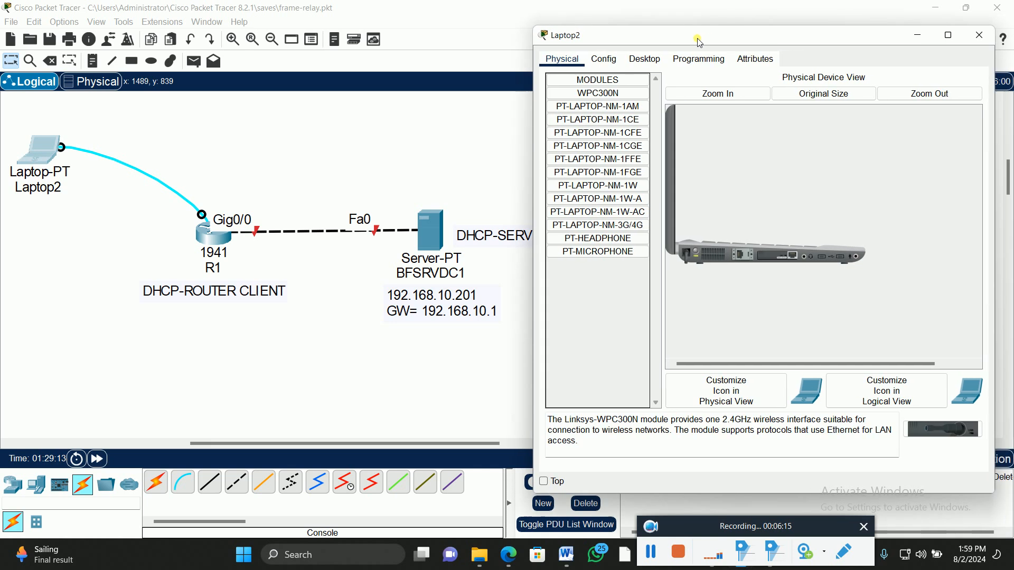
pyautogui.click(642, 61)
pyautogui.click(760, 108)
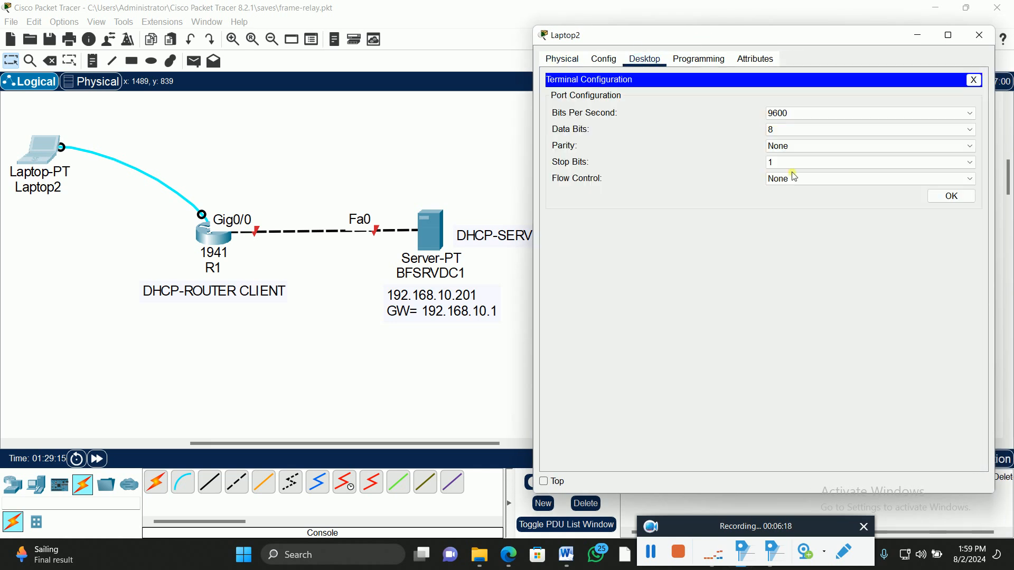
pyautogui.click(951, 197)
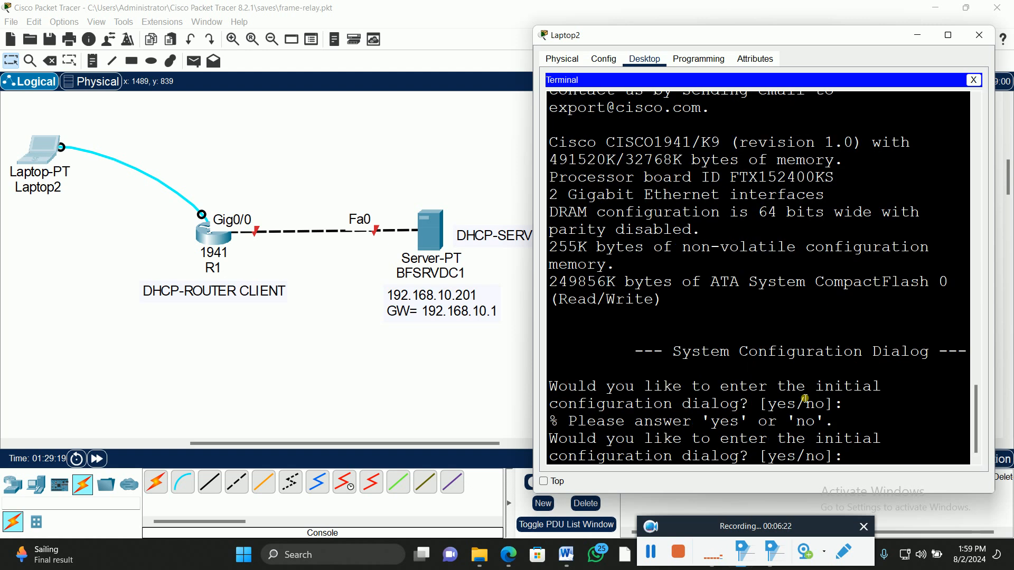
# - Answer no to the router's initial configuration dialog and get to the Router> prompt
pyautogui.write('no')
pyautogui.press('Return')
pyautogui.press('Return')
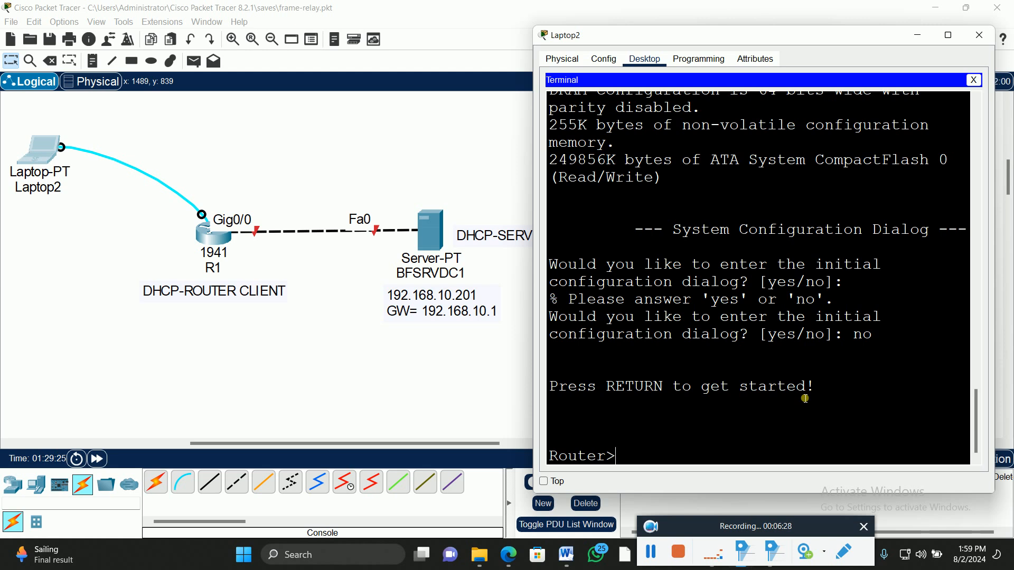
# - Enter privileged mode with enable and then global configuration mode with configure terminal on the router
pyautogui.write('en')
pyautogui.press('Tab')
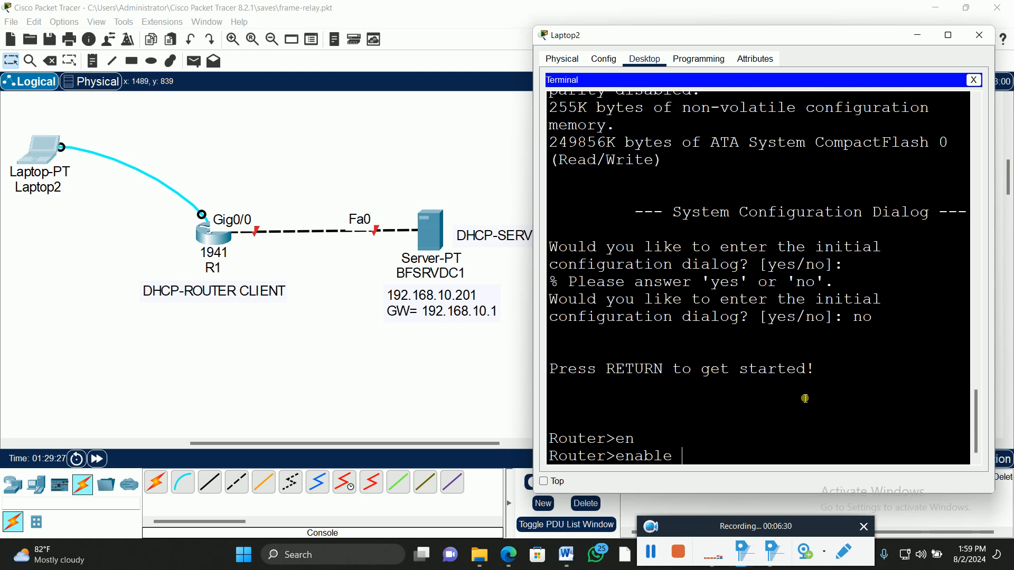
pyautogui.press('Return')
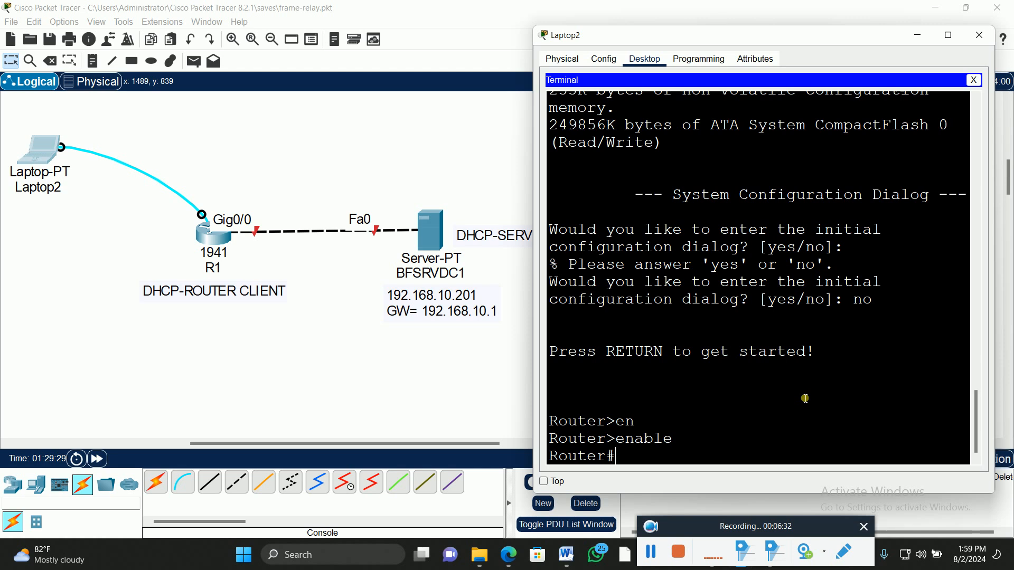
pyautogui.write('con')
pyautogui.press('Tab')
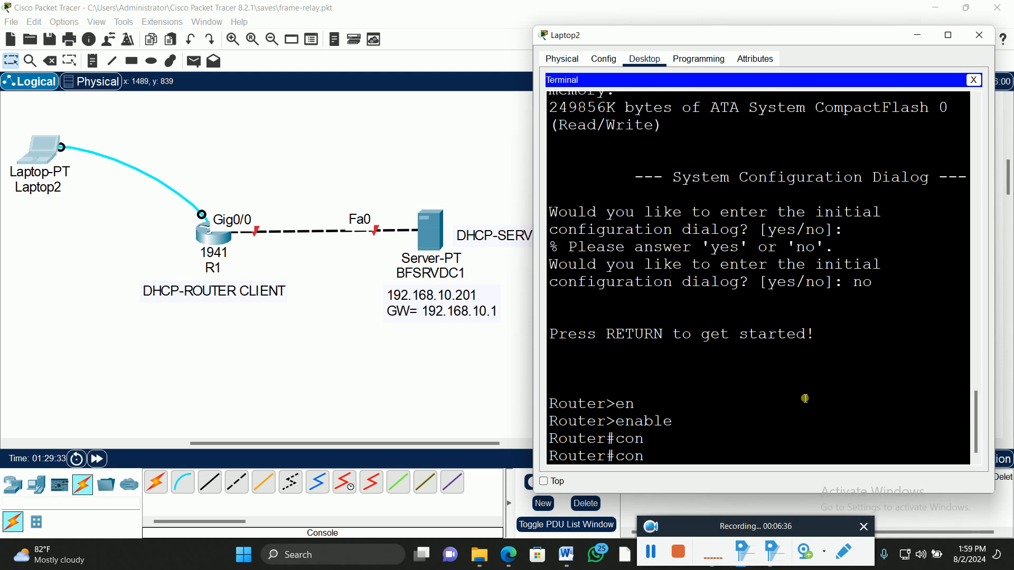
pyautogui.write('f')
pyautogui.press('Tab')
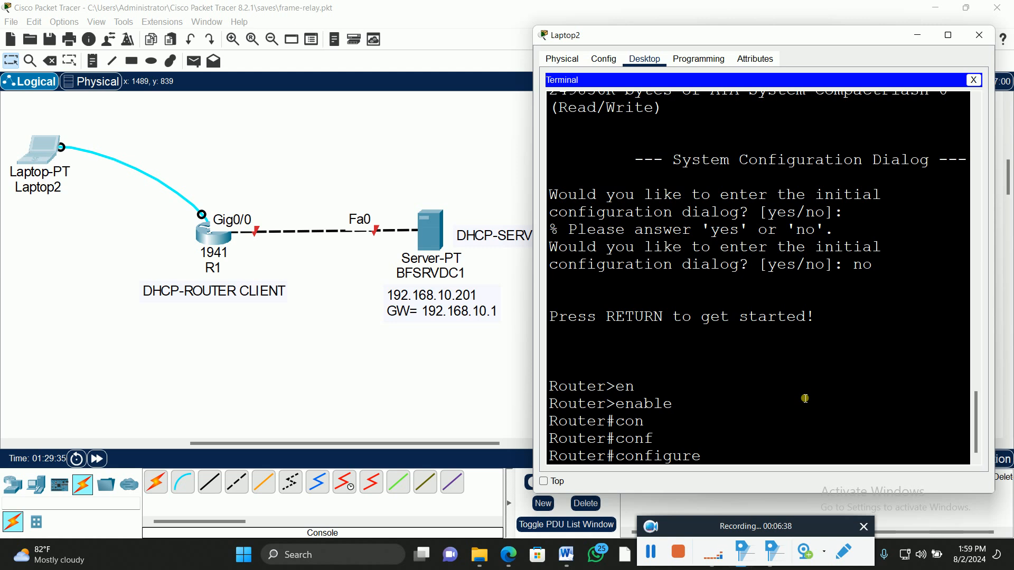
pyautogui.write('ter')
pyautogui.press('Tab')
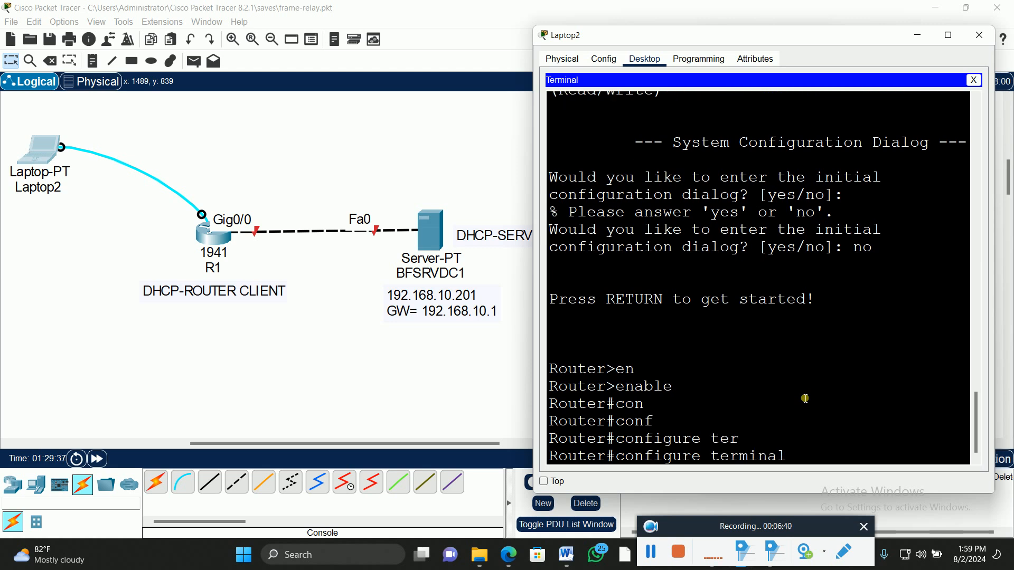
pyautogui.press('Return')
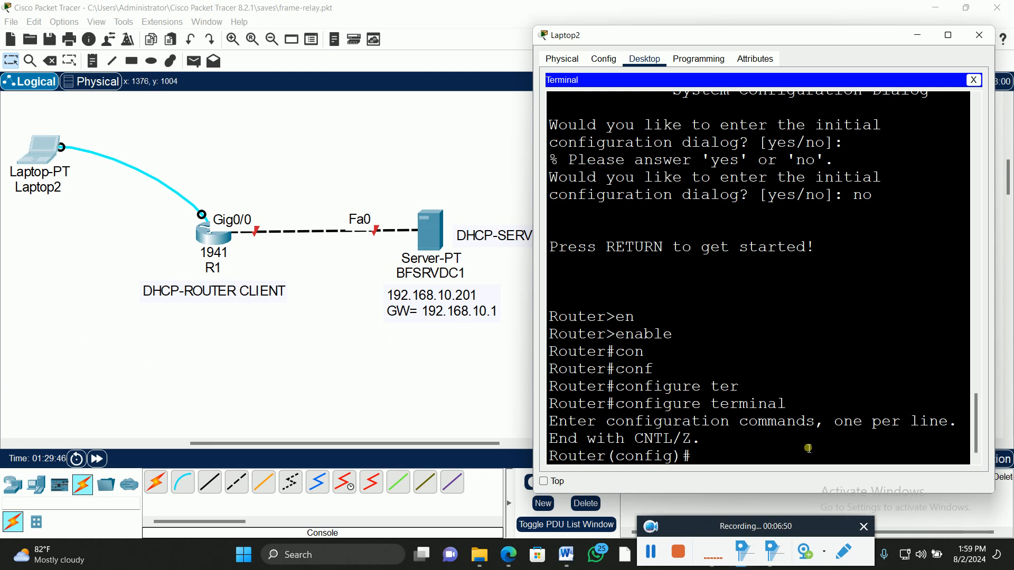
# - Set the router's hostname to R1
pyautogui.write('ost')
pyautogui.press('Tab')
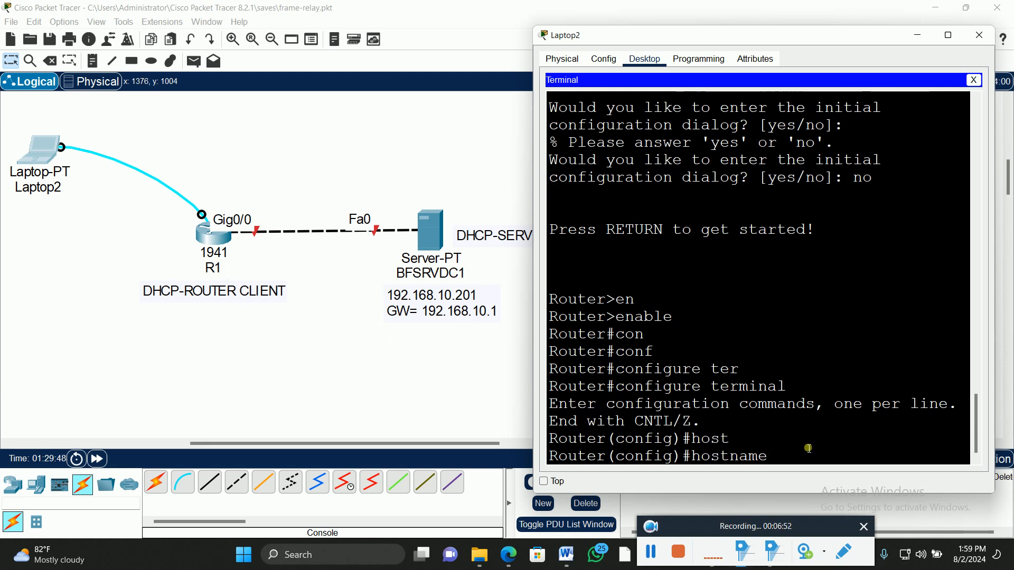
pyautogui.write('R1')
pyautogui.press('Return')
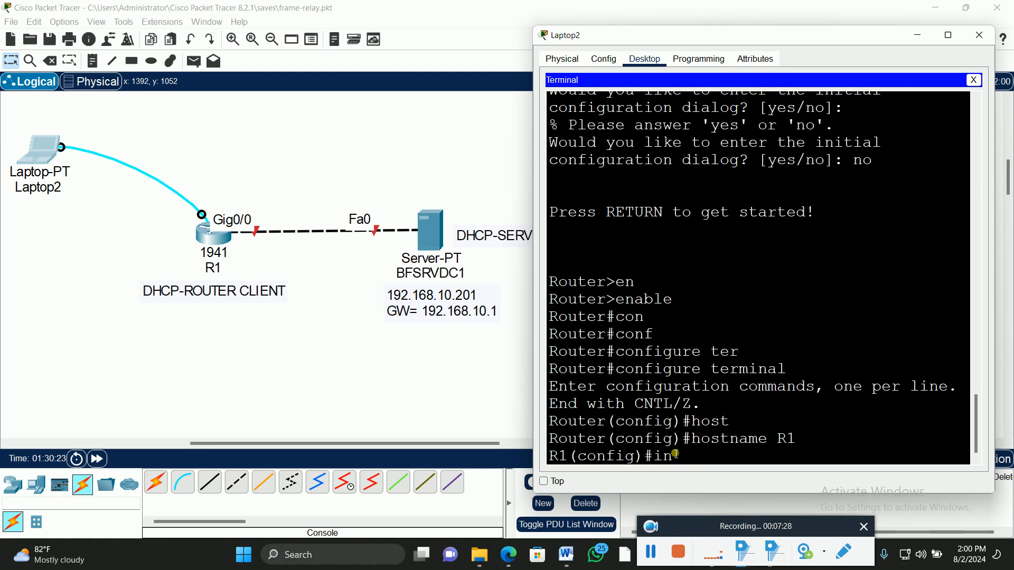
# - Enter configuration mode for interface gig0/0 and list the options of the ip address command
pyautogui.write('gig')
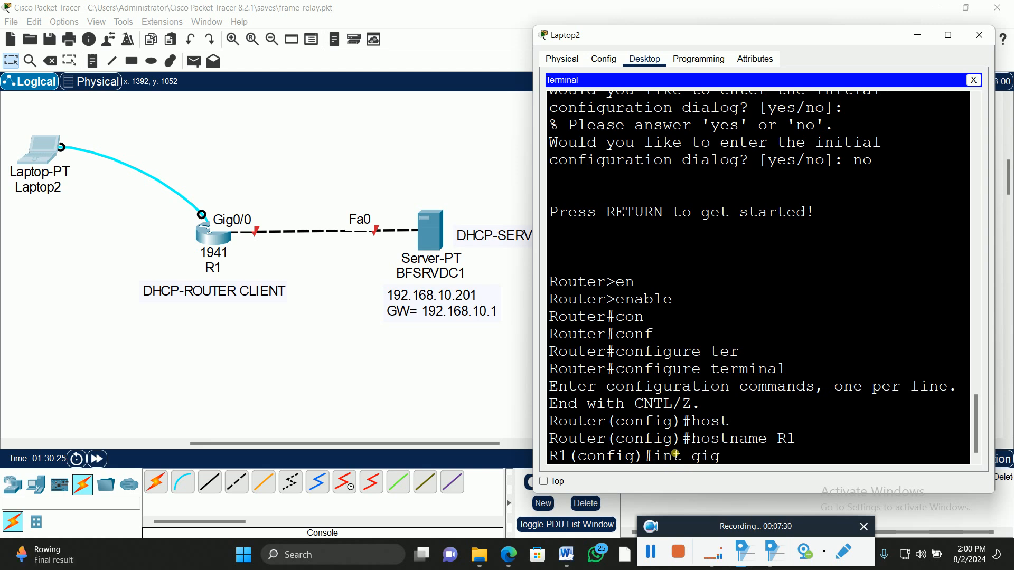
pyautogui.write('0/0')
pyautogui.press('Return')
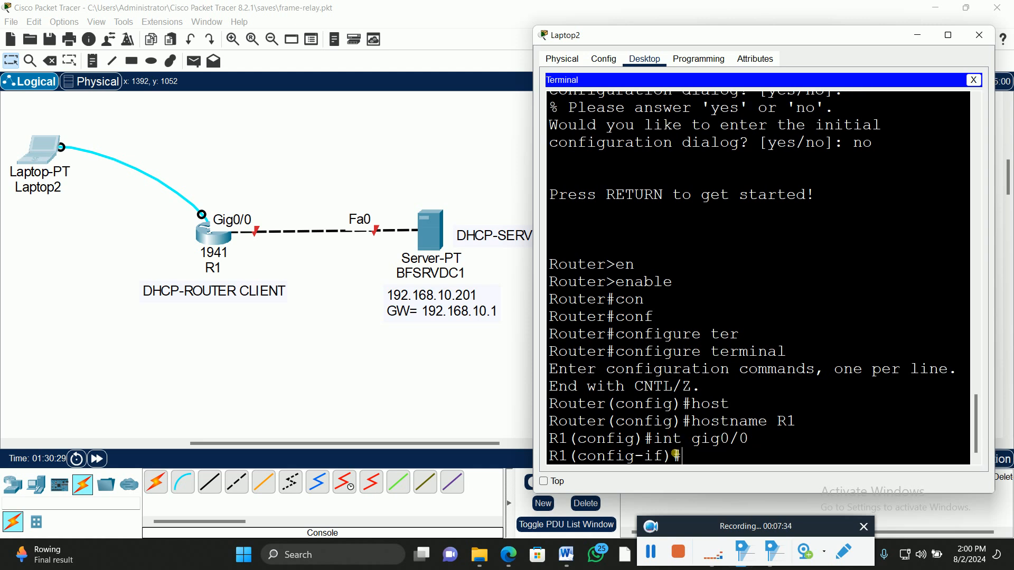
pyautogui.write('ip add')
pyautogui.press('Tab')
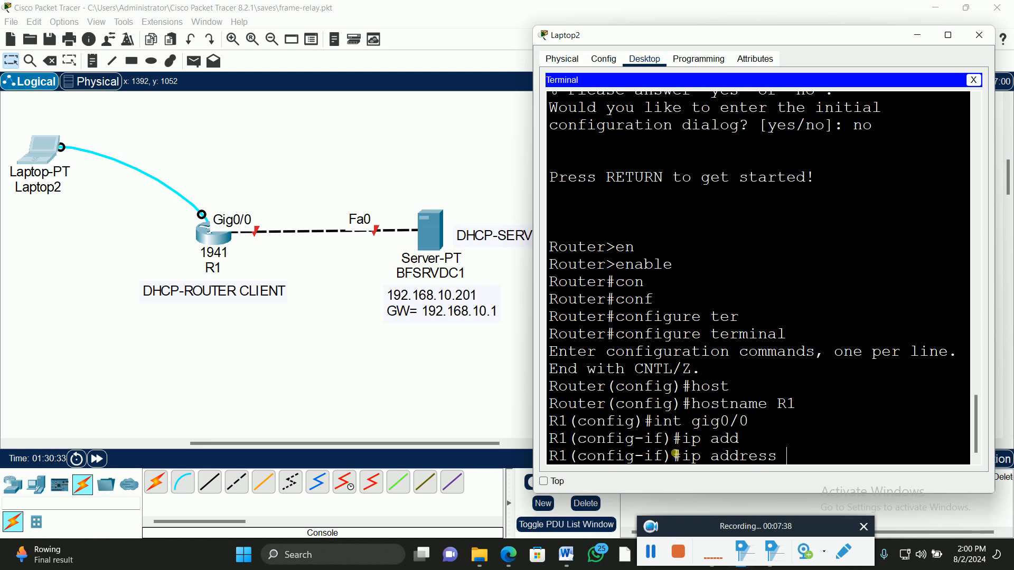
pyautogui.write('?')
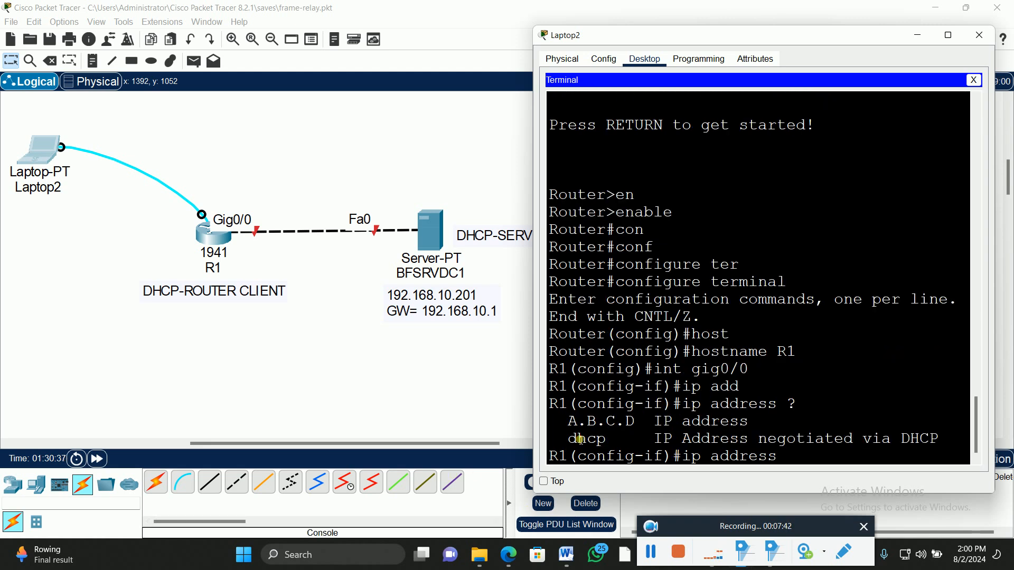
pyautogui.moveTo(569, 440); pyautogui.dragTo(608, 445)
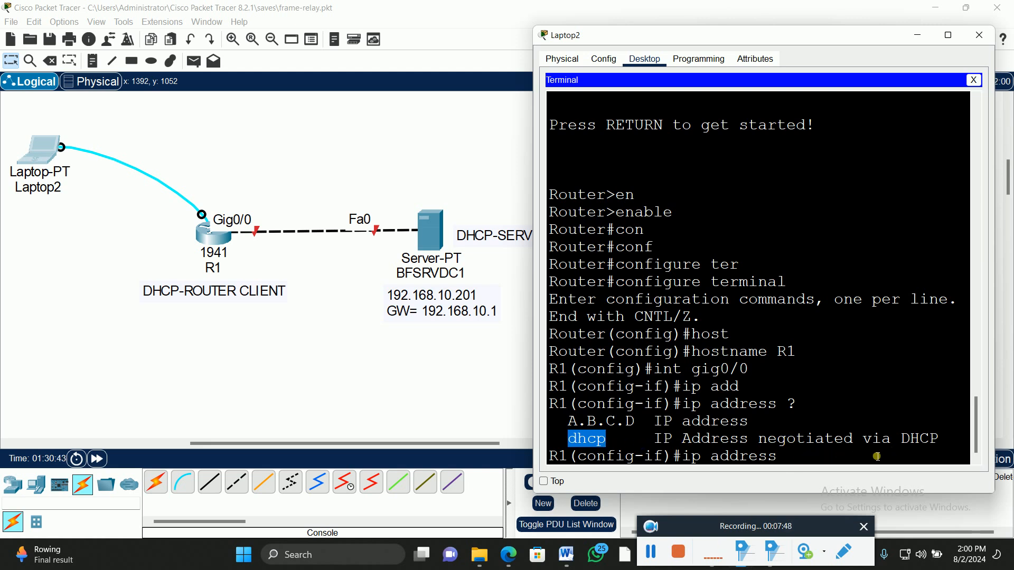
pyautogui.moveTo(943, 441); pyautogui.dragTo(576, 450)
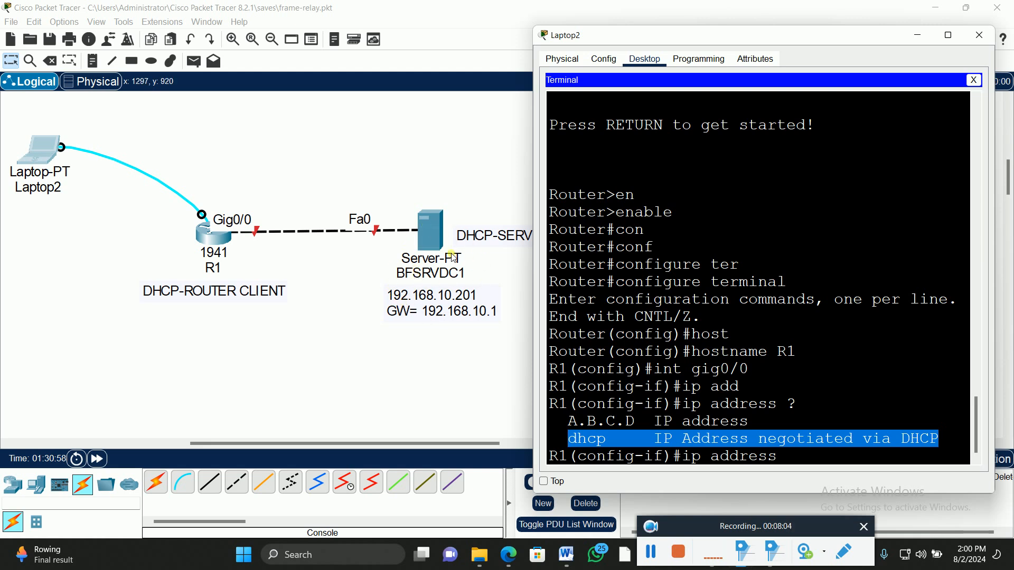
# - Set interface gig0/0 to obtain its address with ip address dhcp, checking the command's remaining options with ?
pyautogui.click(818, 466)
pyautogui.write('d')
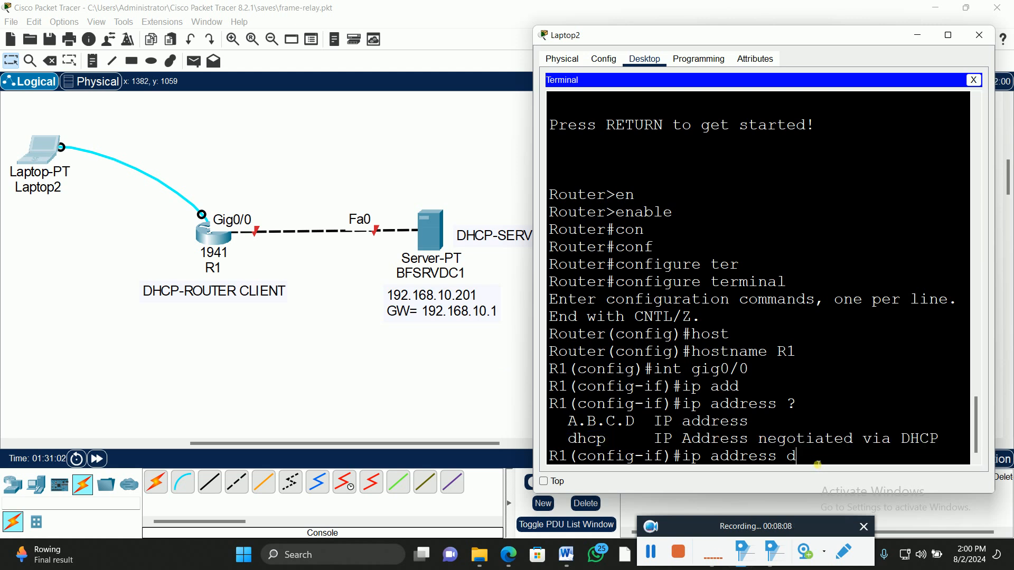
pyautogui.write('h')
pyautogui.press('Tab')
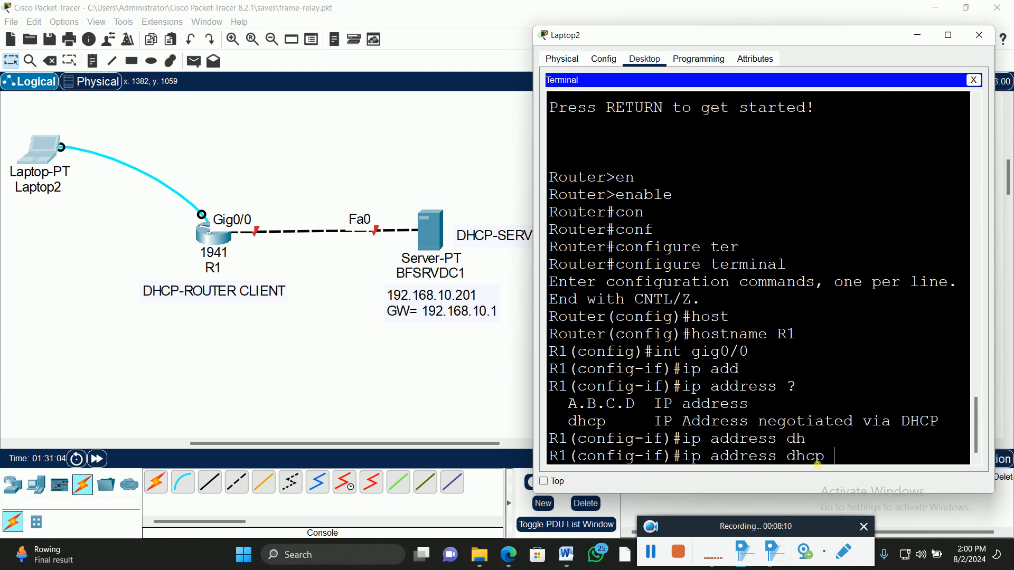
pyautogui.write('?')
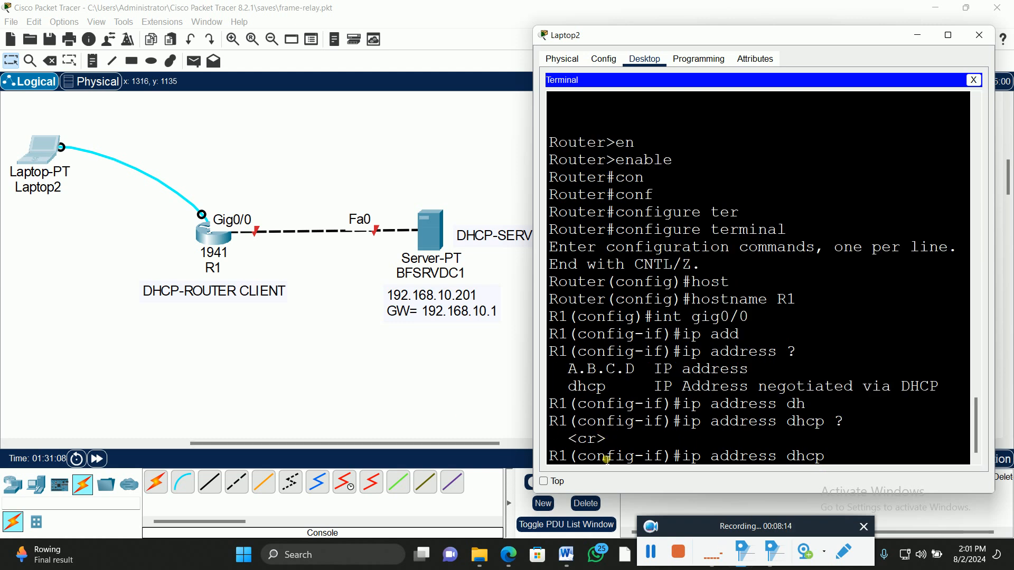
pyautogui.press('Return')
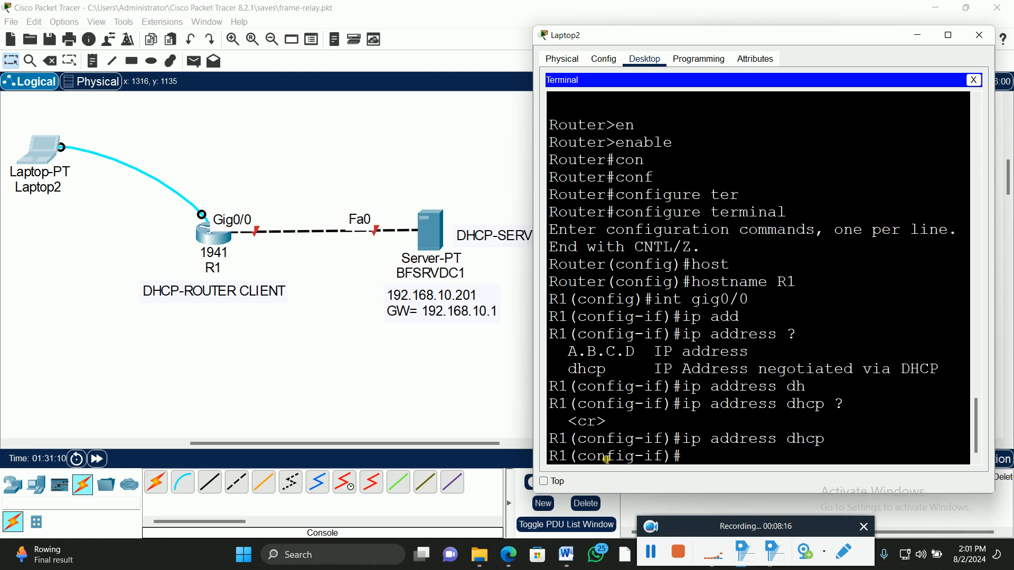
# - Enable interface gig0/0 with no shutdown and return to the interface configuration prompt
pyautogui.write('no shut')
pyautogui.press('Tab')
pyautogui.press('Return')
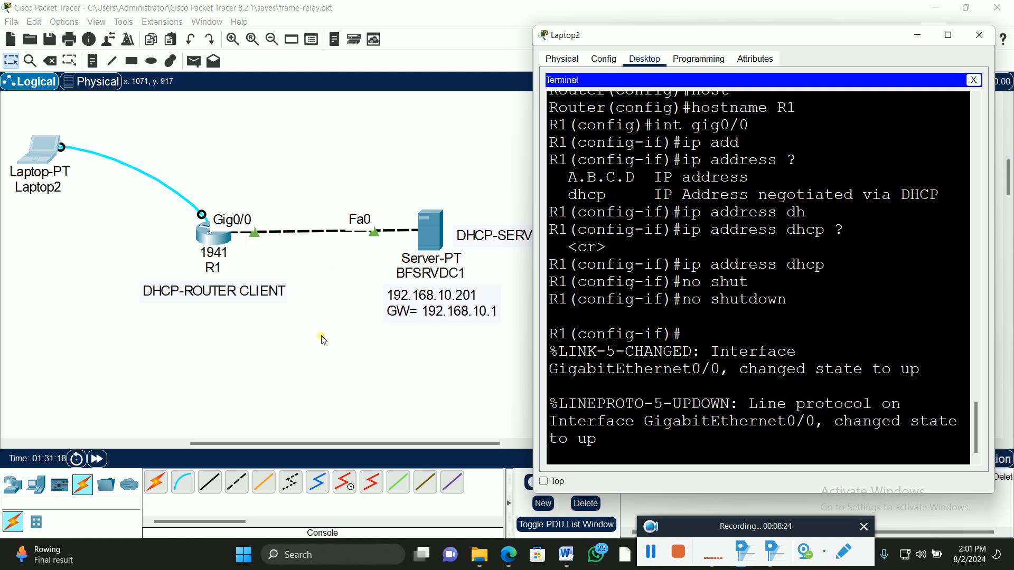
pyautogui.press('Return')
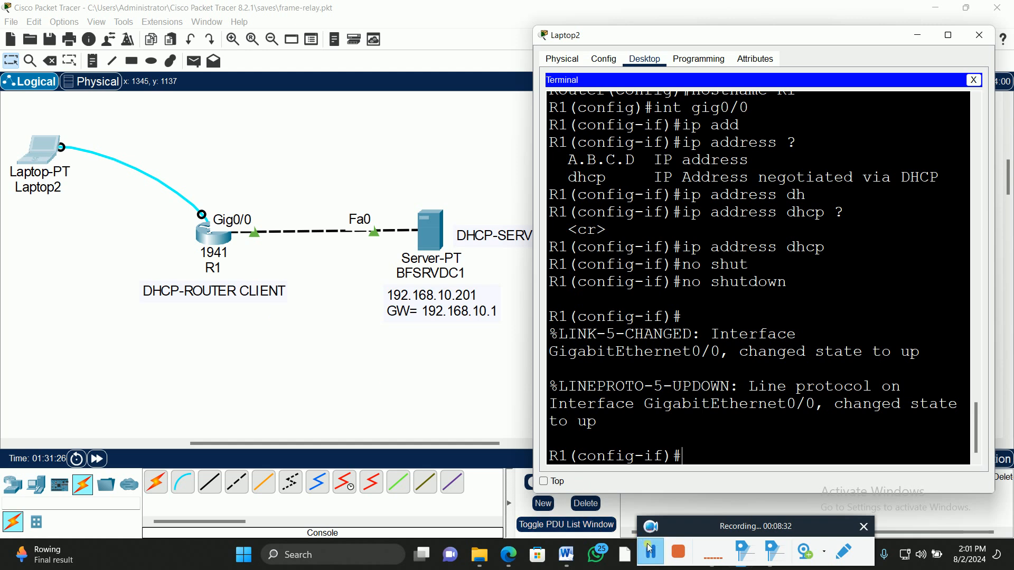
pyautogui.click(651, 550)
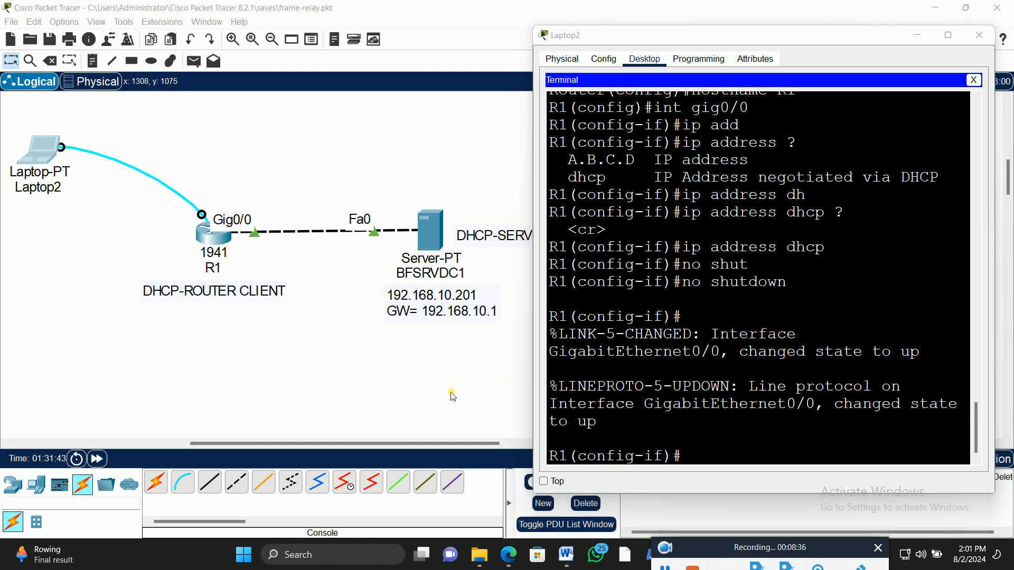
# - Leave interface and global configuration modes with exit twice to return to the R1# prompt
pyautogui.click(709, 456)
pyautogui.write('exit')
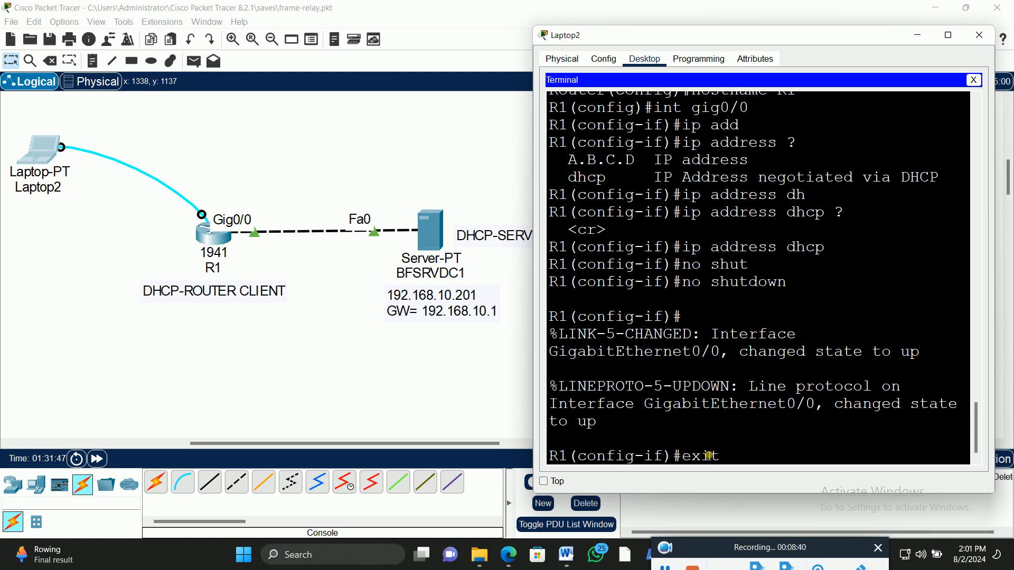
pyautogui.press('Return')
pyautogui.write('exit')
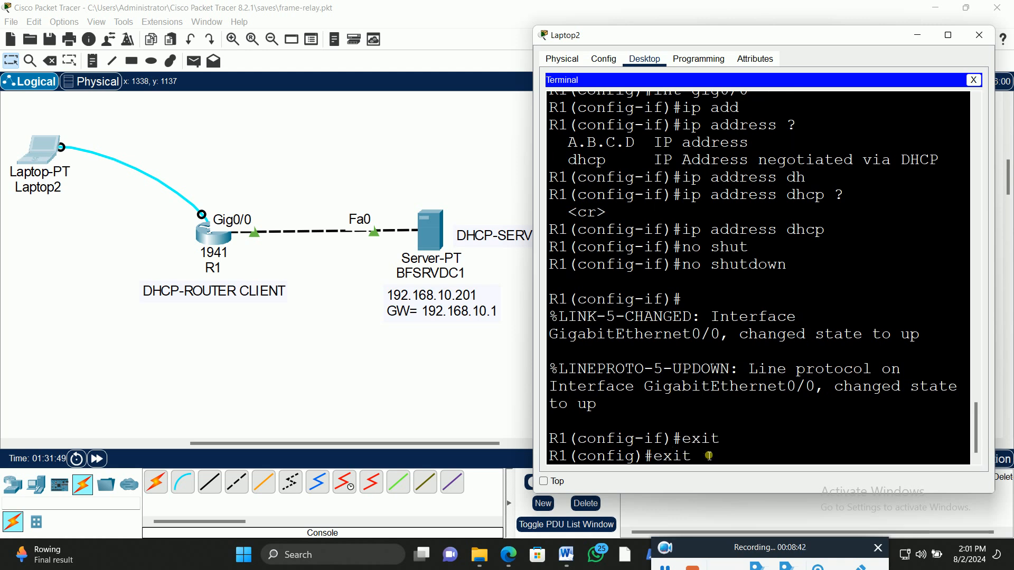
pyautogui.press('Return')
pyautogui.press('Return')
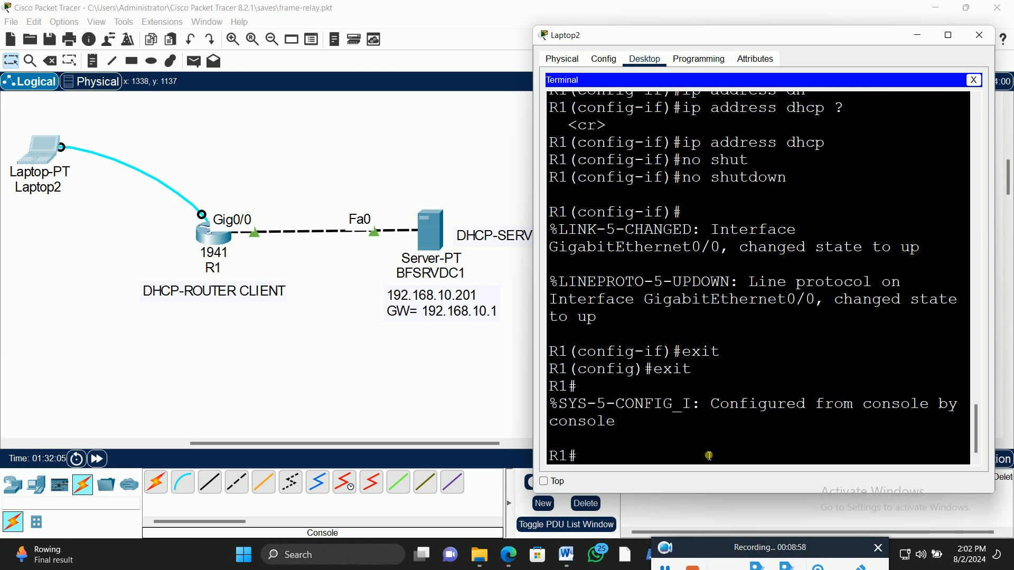
# - Enter global configuration mode with config t and open interface gig0/0 for configuration again
pyautogui.write('i')
pyautogui.press('BackSpace')
pyautogui.press('BackSpace')
pyautogui.press('BackSpace')
pyautogui.write('config t')
pyautogui.press('Return')
pyautogui.write('int gig')
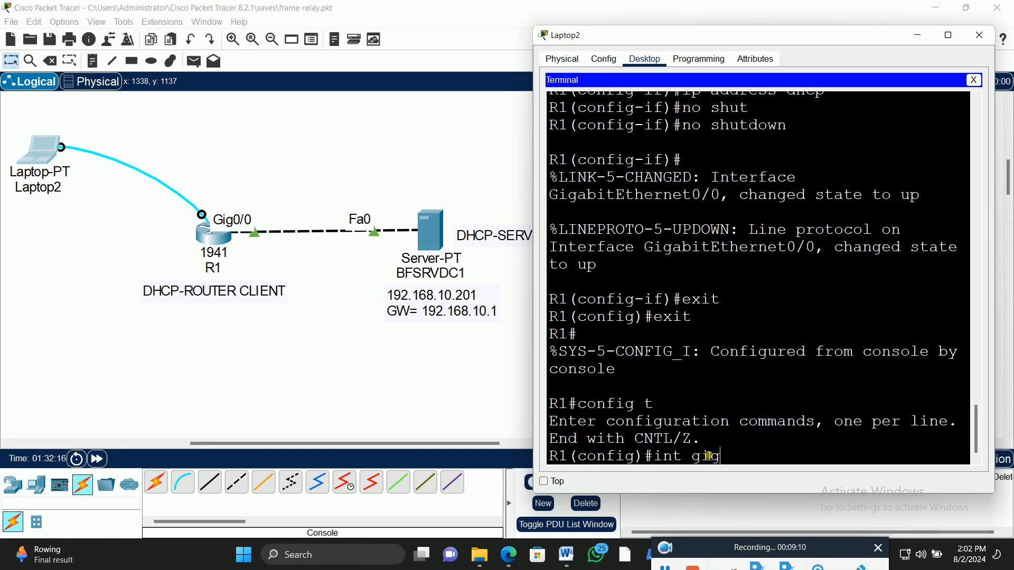
pyautogui.write('0/0')
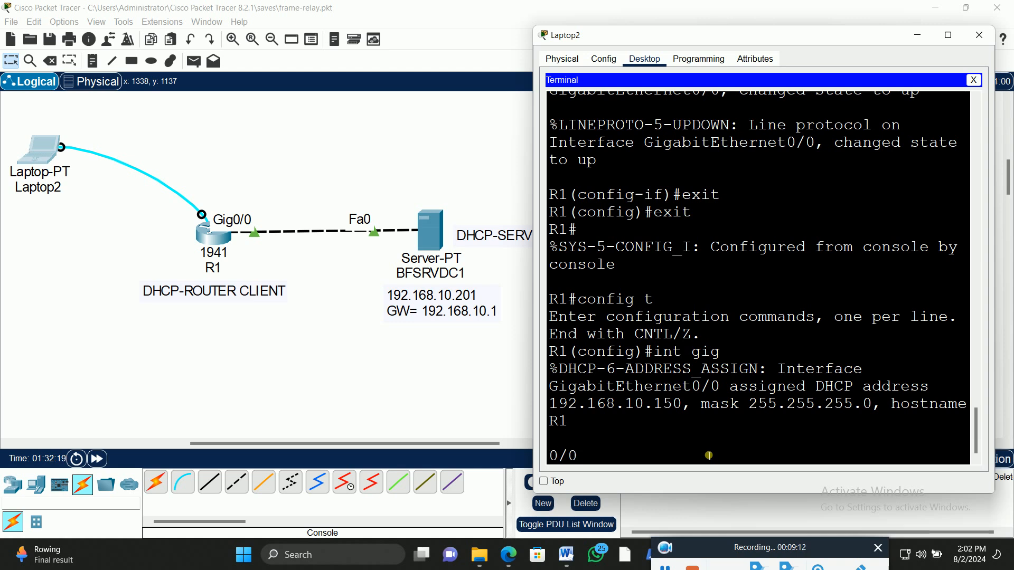
pyautogui.press('Return')
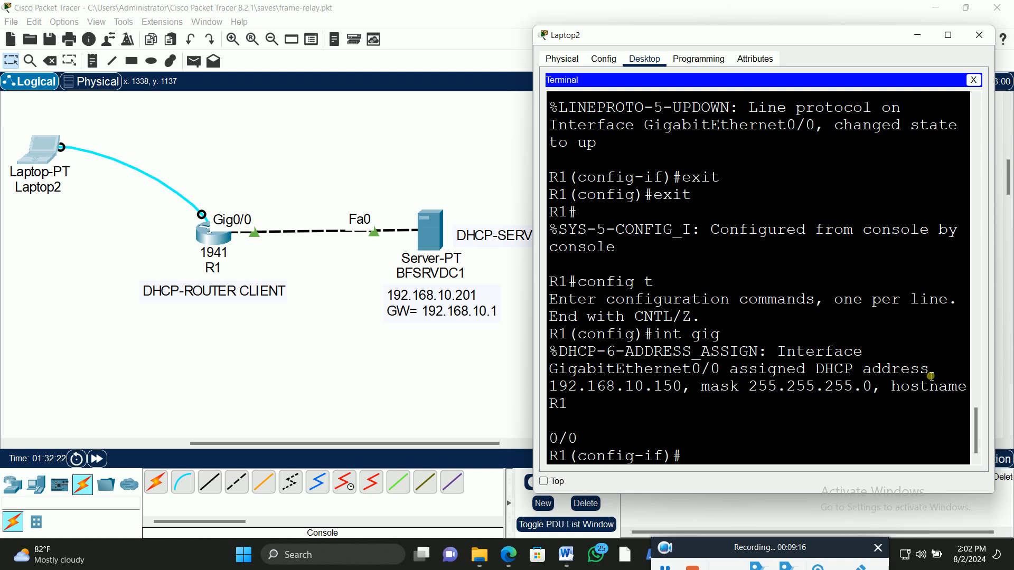
# - Maximize the Laptop2 window and examine the DHCP address and hostname in the assignment message for GigabitEthernet0/0
pyautogui.click(950, 36)
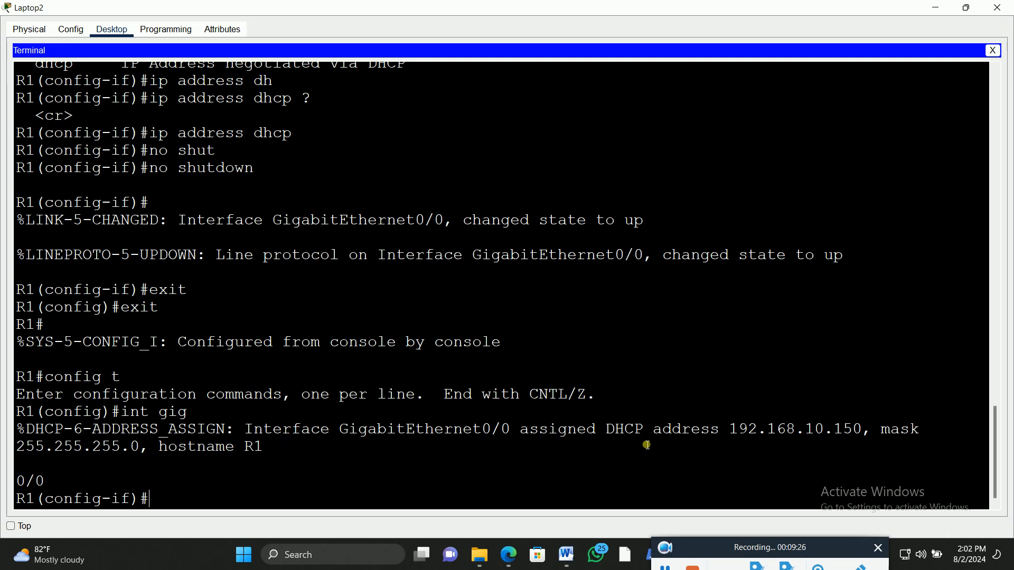
pyautogui.click(867, 432)
pyautogui.moveTo(866, 432); pyautogui.dragTo(736, 441)
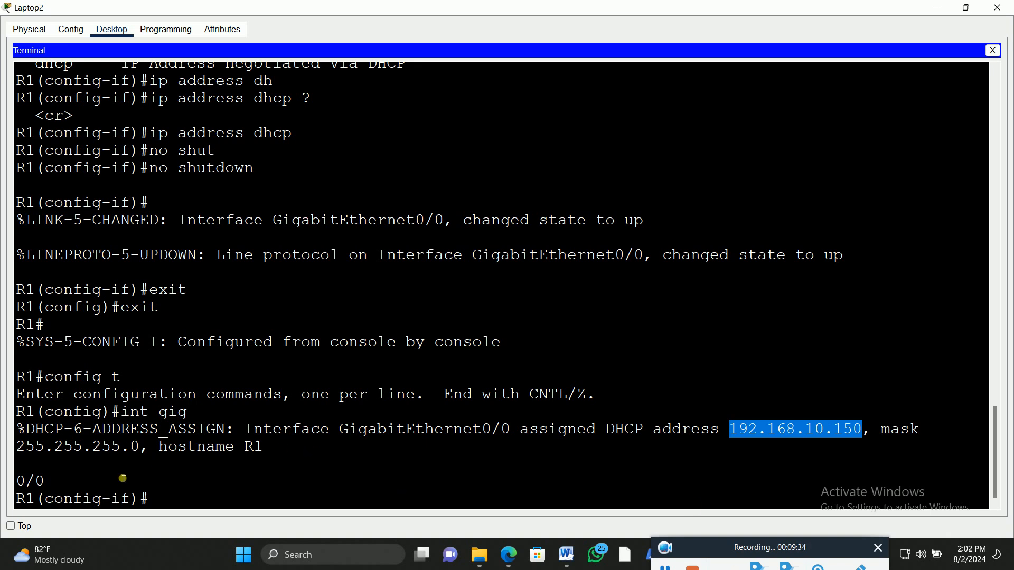
pyautogui.moveTo(278, 455); pyautogui.dragTo(160, 455)
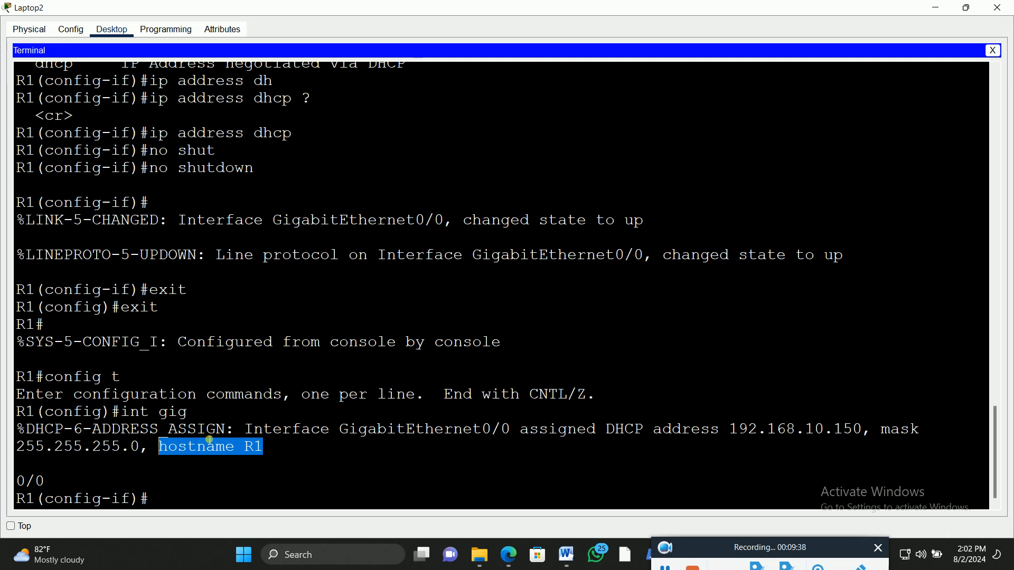
pyautogui.click(175, 503)
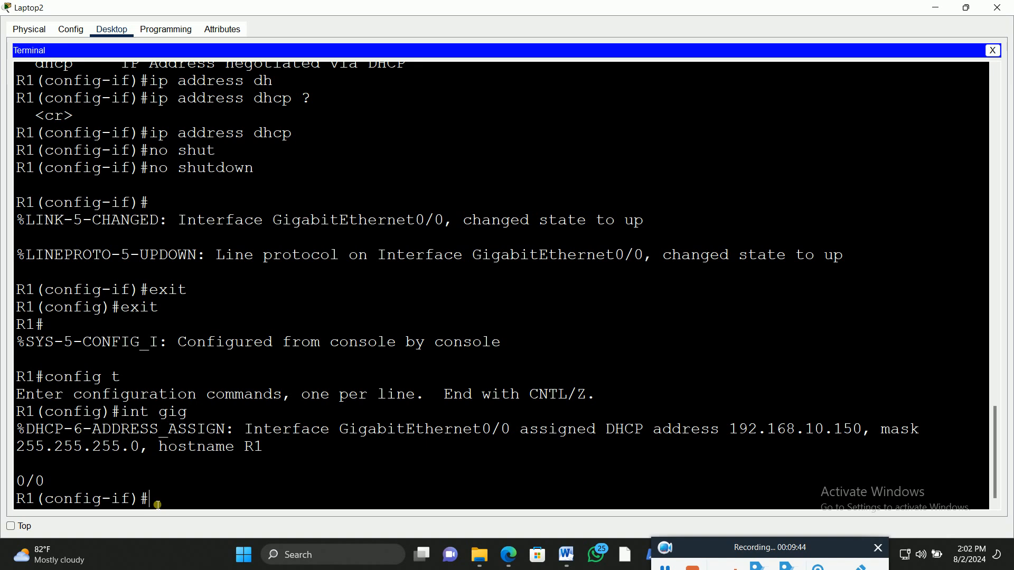
# - Leave interface configuration mode directly to the R1# prompt with end
pyautogui.write('end')
pyautogui.press('Return')
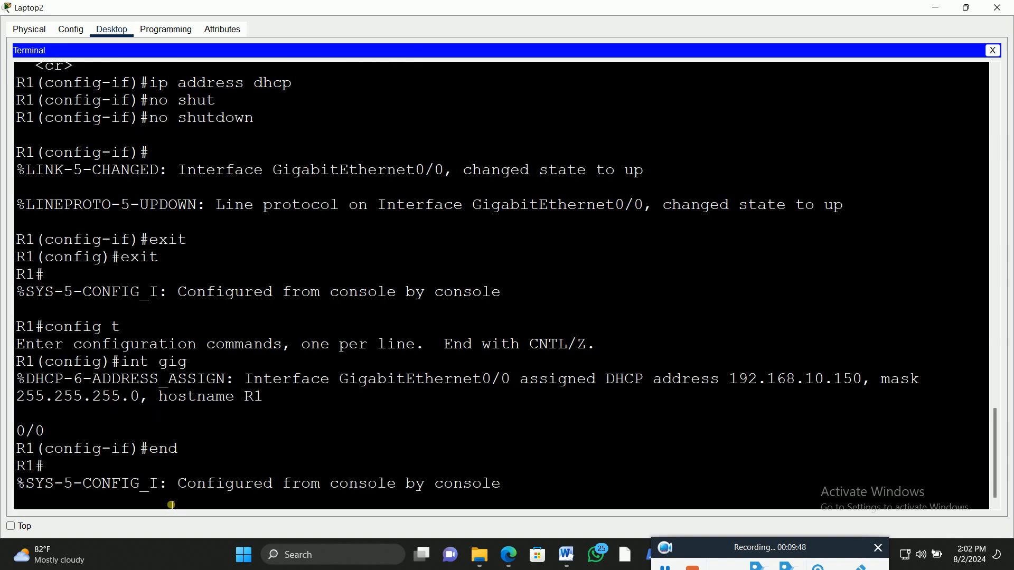
pyautogui.press('Return')
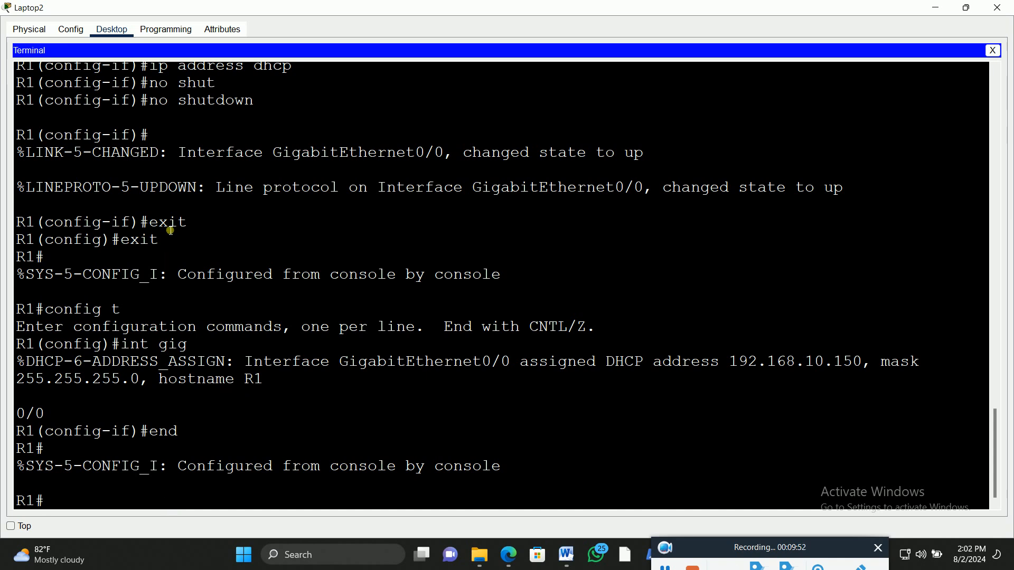
# - Highlight the two exit commands, the R1# prompt and the end command in the terminal output to compare them
pyautogui.moveTo(188, 227); pyautogui.dragTo(151, 234)
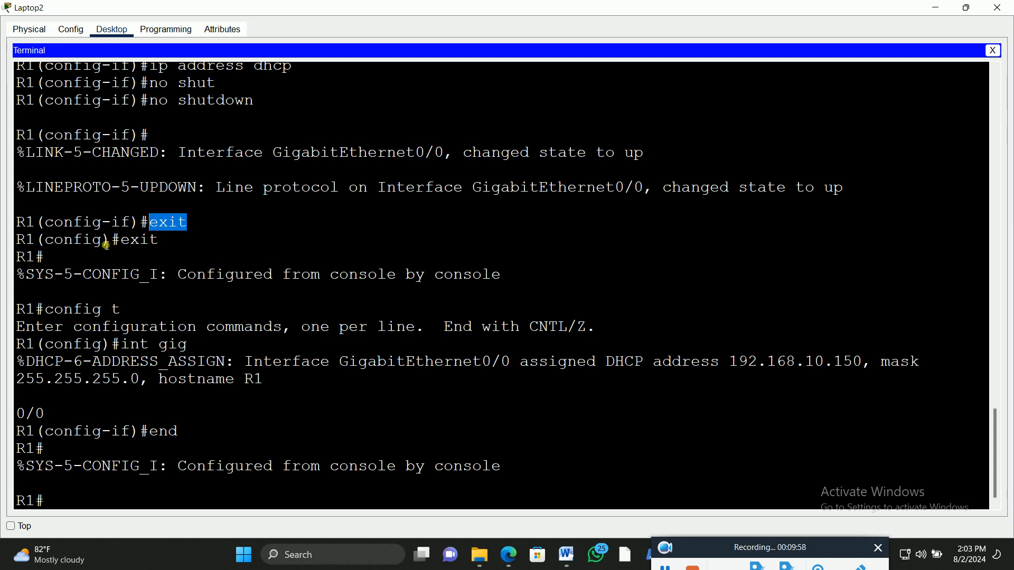
pyautogui.moveTo(162, 242); pyautogui.dragTo(122, 241)
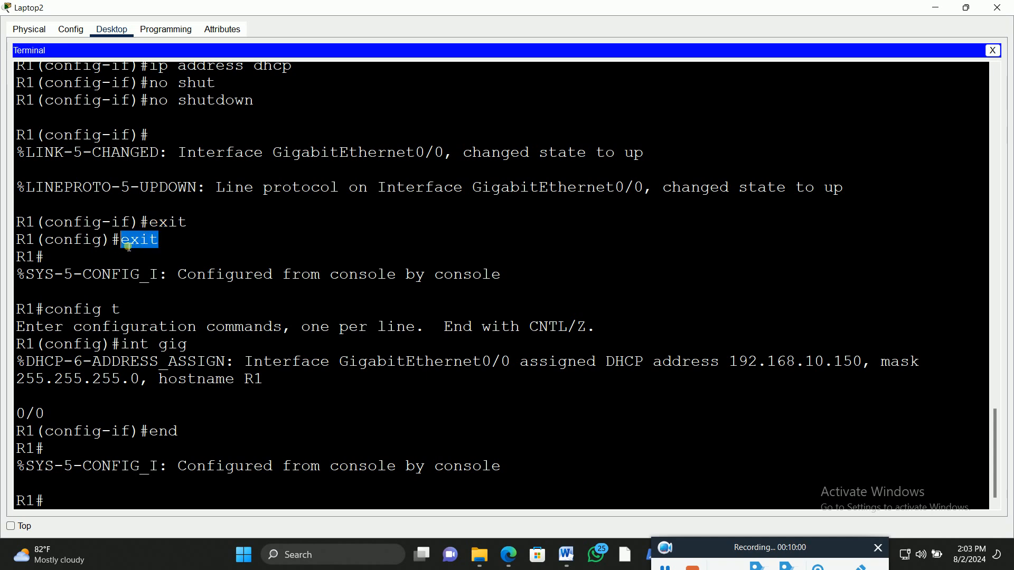
pyautogui.moveTo(47, 309); pyautogui.dragTo(11, 310)
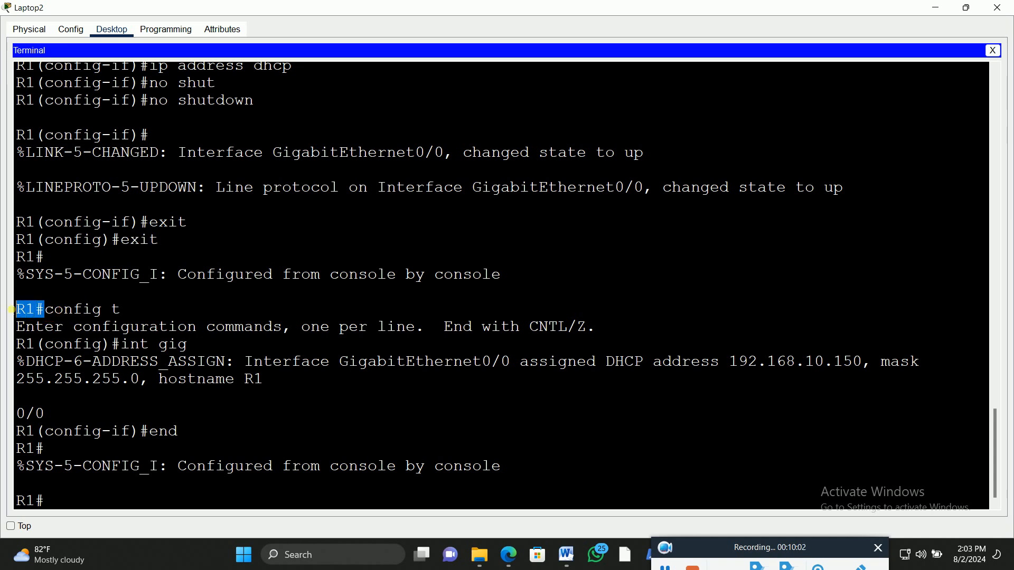
pyautogui.click(169, 438)
pyautogui.doubleClick(169, 438)
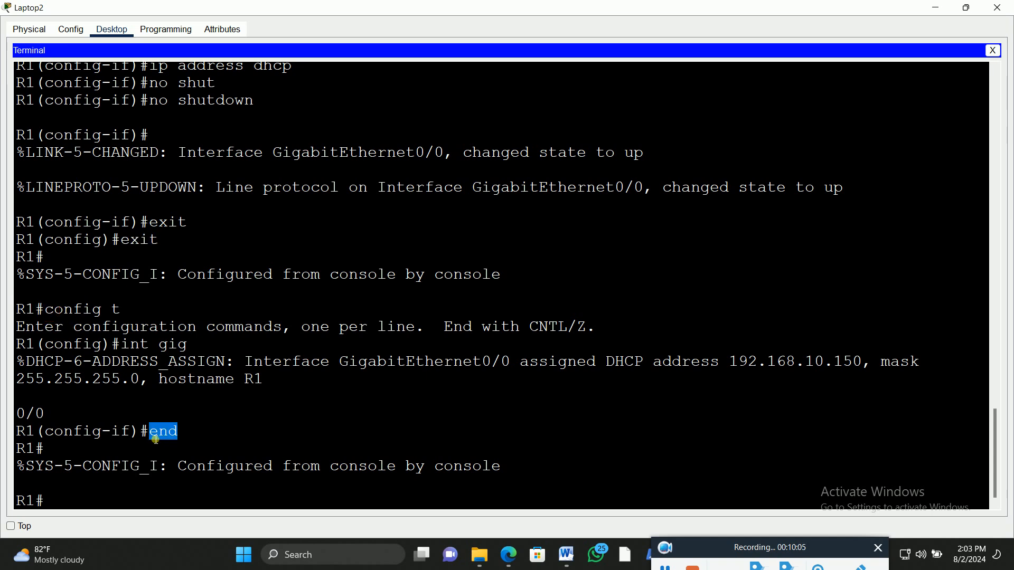
# - List R1's interfaces with sh ip int br and highlight the GigabitEthernet0/0 row
pyautogui.click(57, 506)
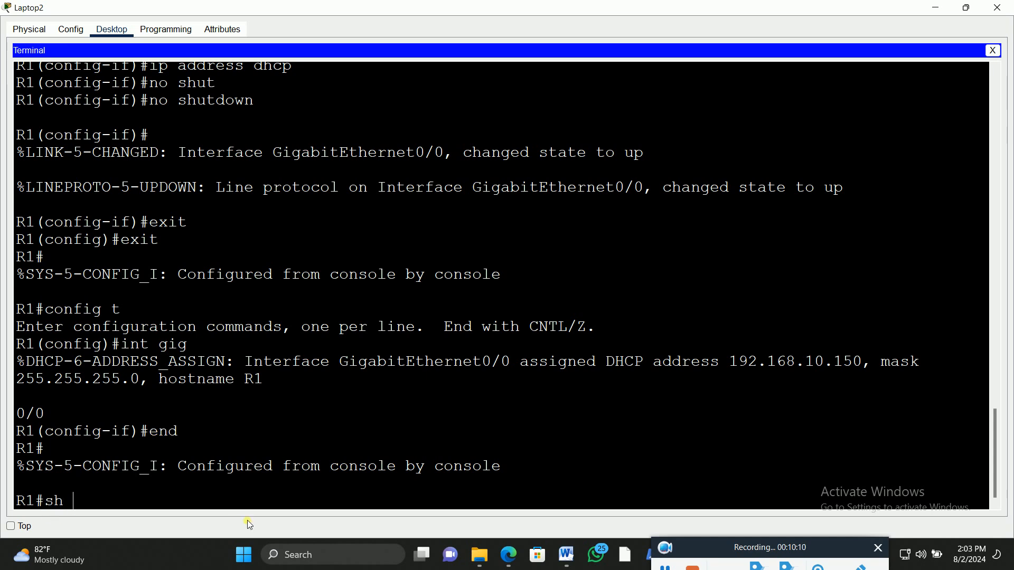
pyautogui.write('p int br')
pyautogui.press('Return')
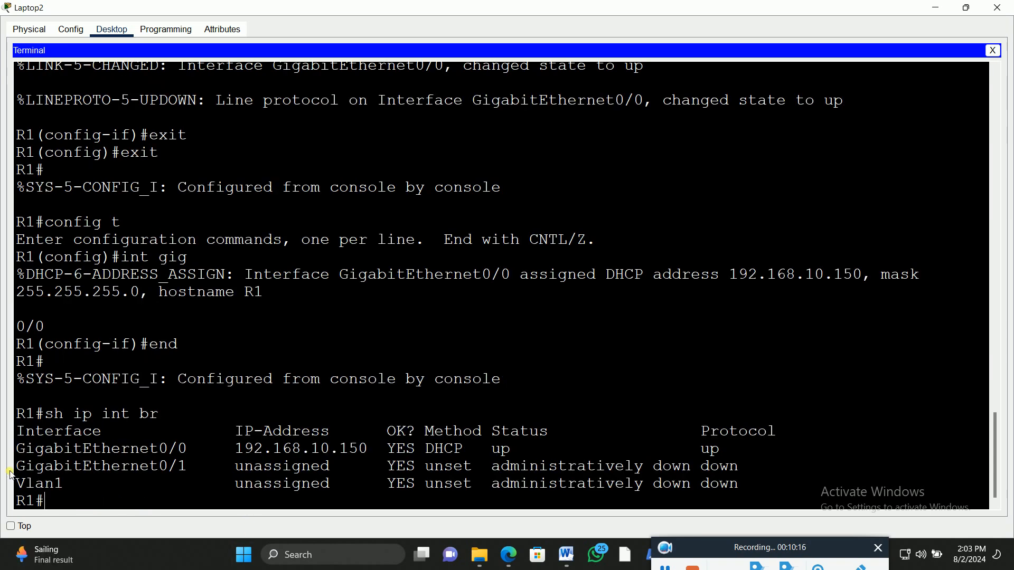
pyautogui.moveTo(16, 448); pyautogui.dragTo(742, 457)
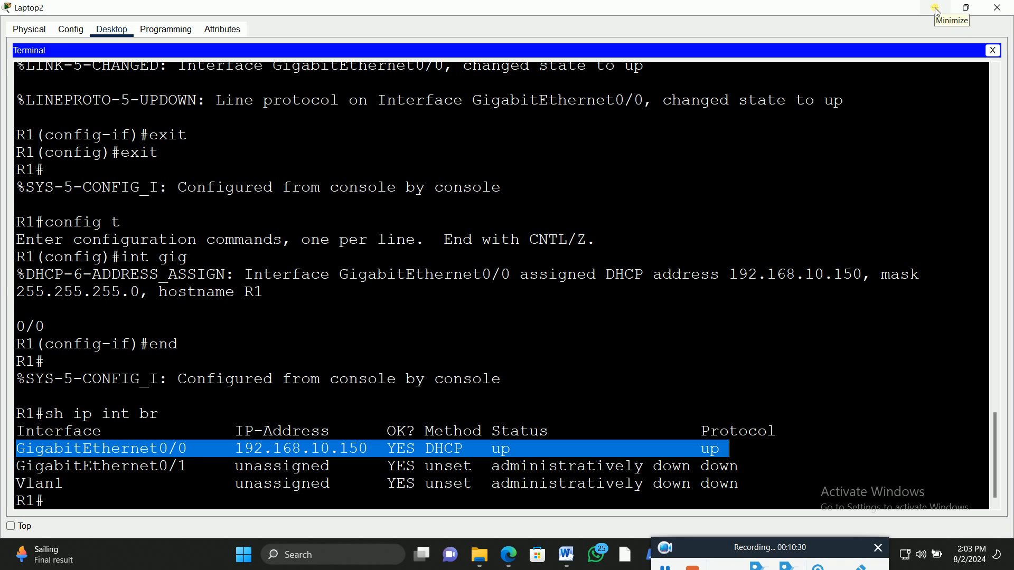
# - Restore the Laptop2 window's size, then open the Command Prompt of server BFSRVDC1 and move its window clear of the topology
pyautogui.click(967, 8)
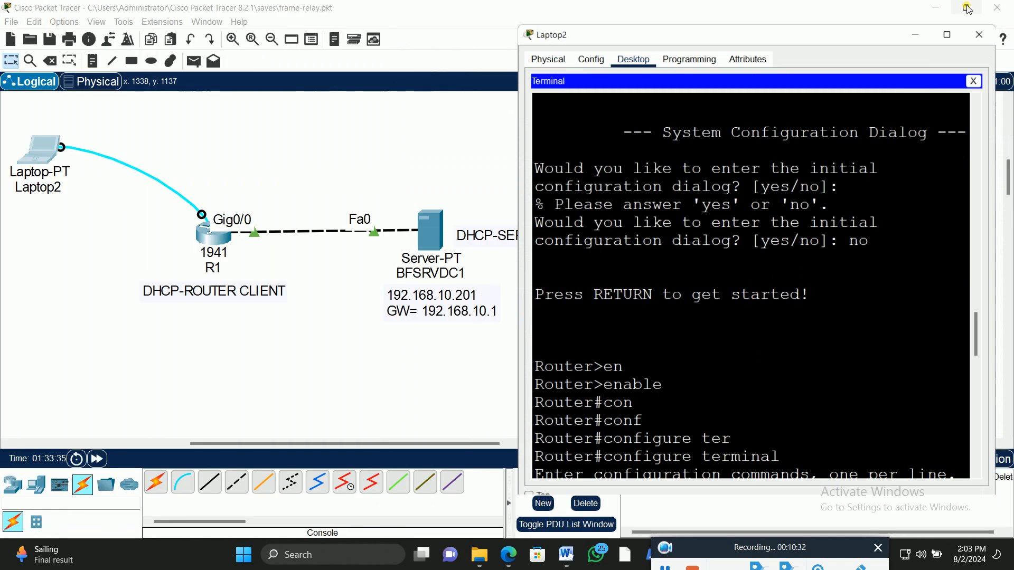
pyautogui.click(417, 386)
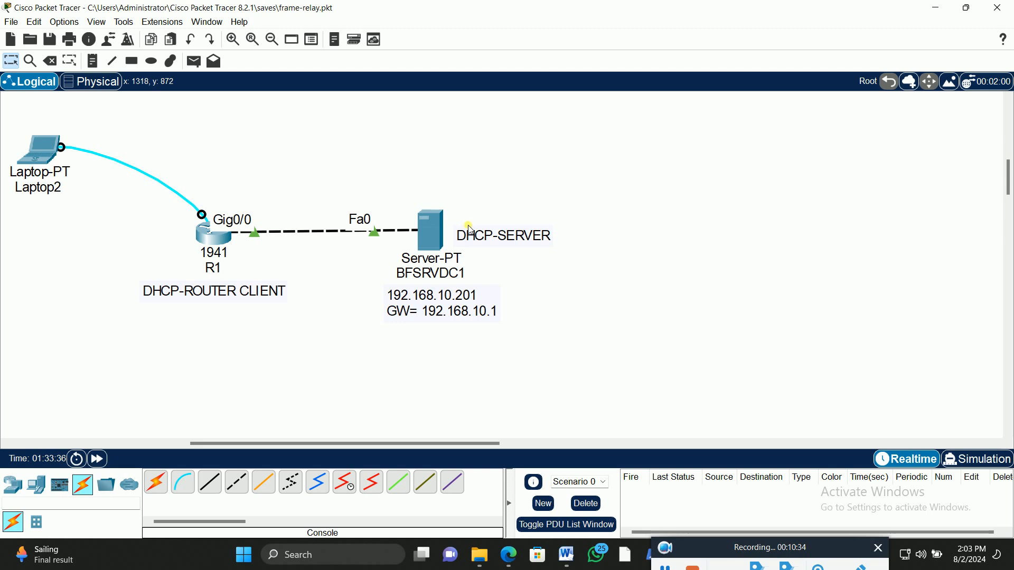
pyautogui.doubleClick(432, 232)
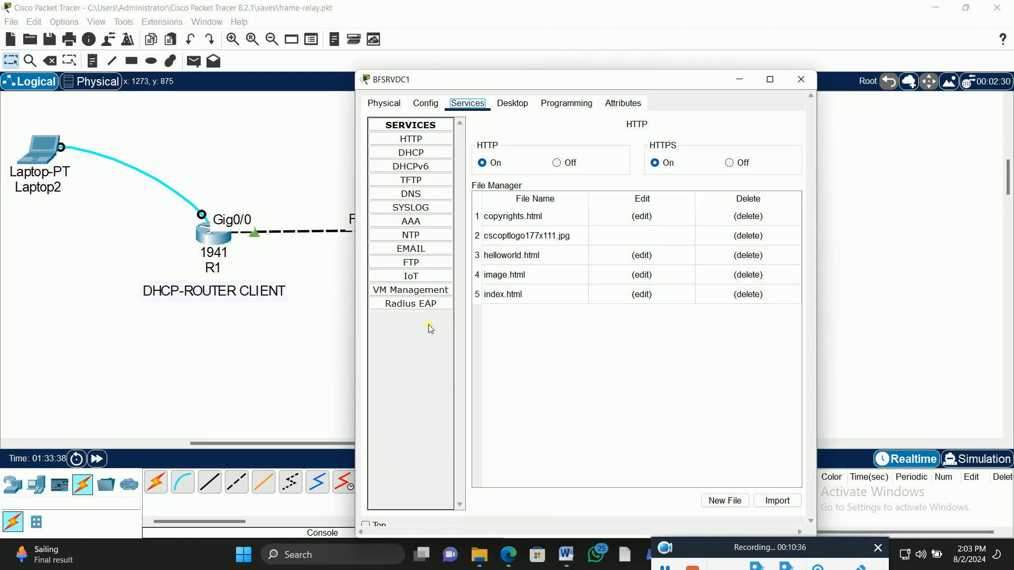
pyautogui.click(515, 104)
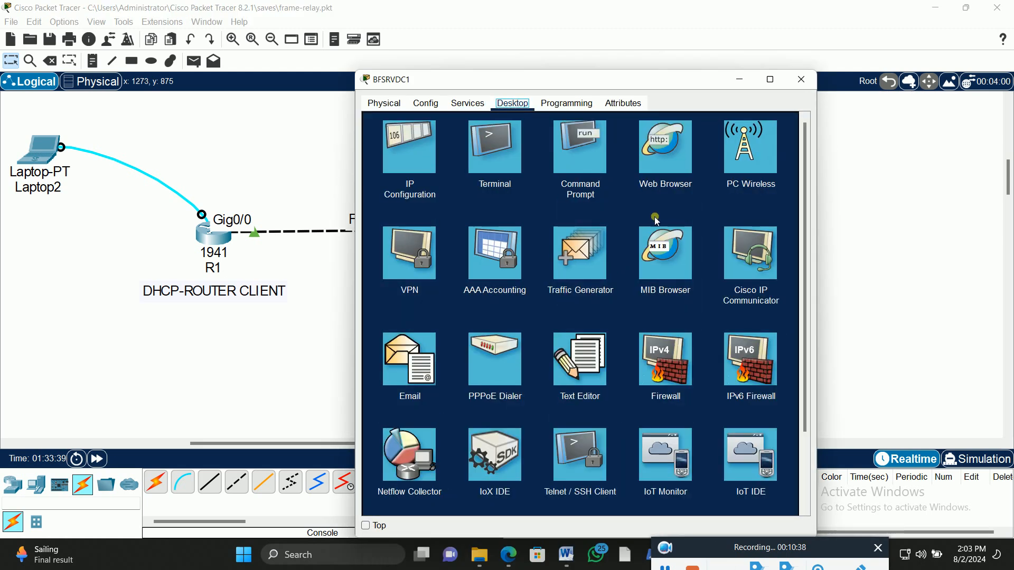
pyautogui.click(584, 151)
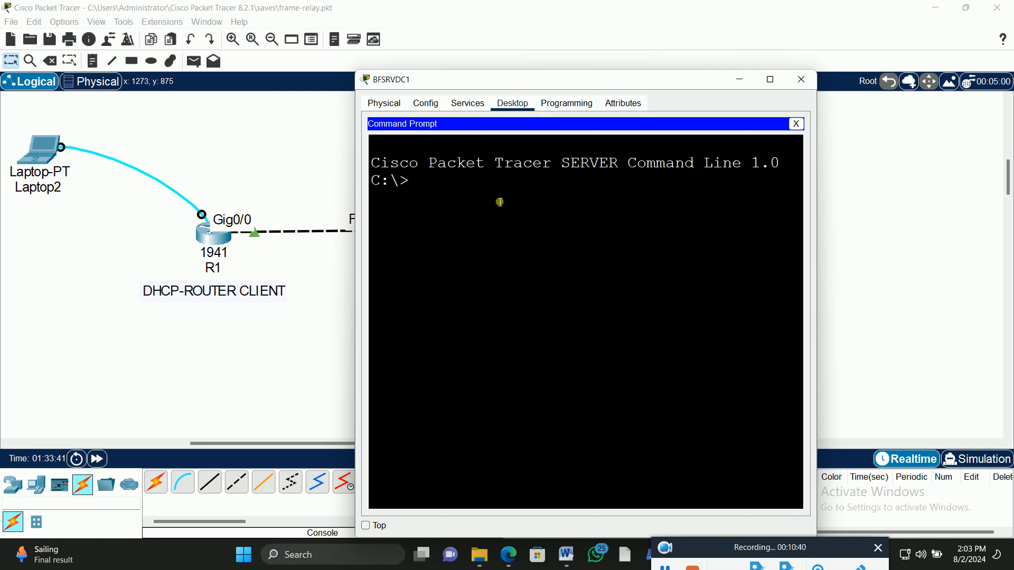
pyautogui.moveTo(543, 84); pyautogui.dragTo(724, 66)
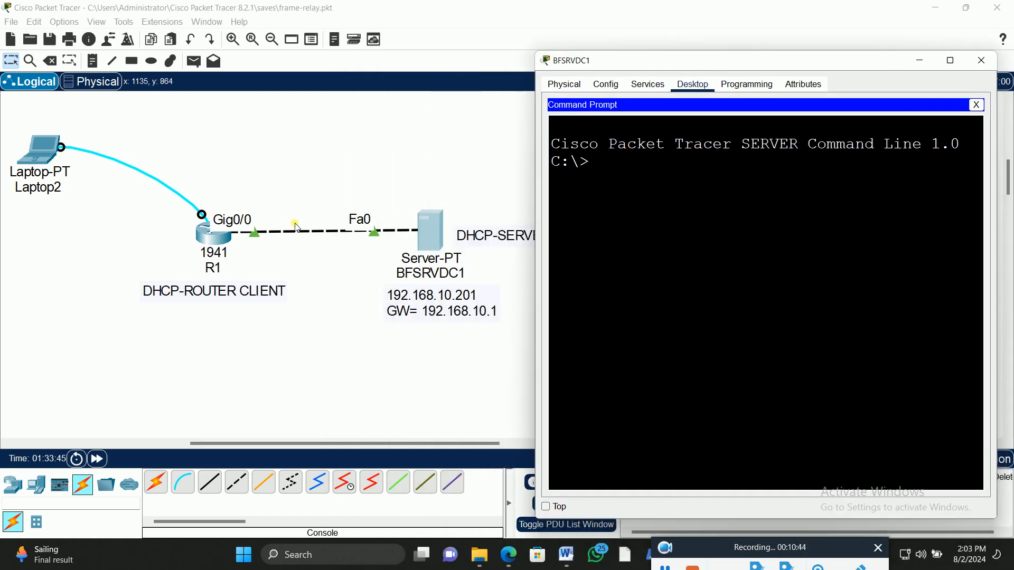
# - Bring the topology forward and view router R1's port summary to check the IP address of GigabitEthernet0/0
pyautogui.click(150, 224)
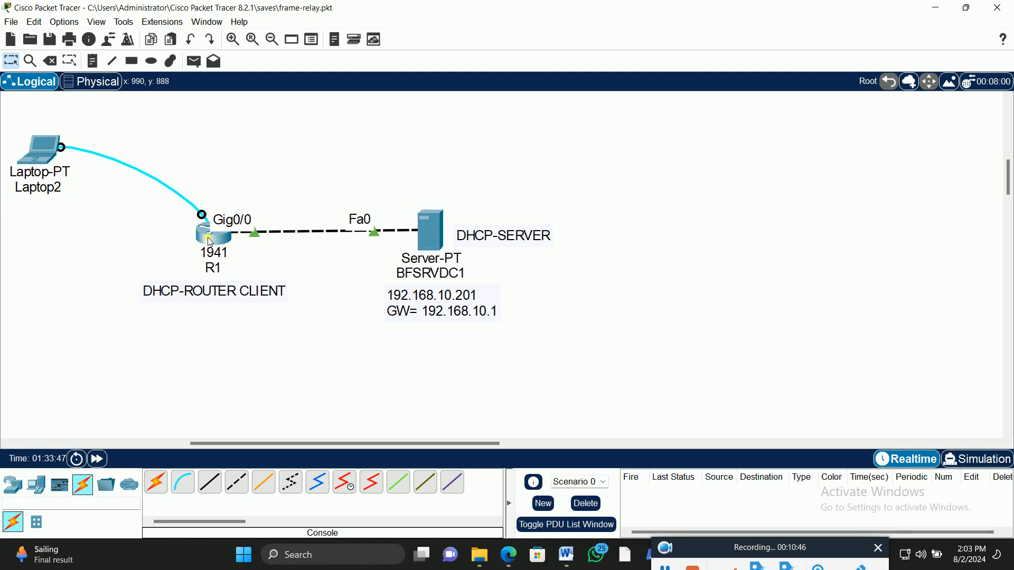
pyautogui.moveTo(210, 243)
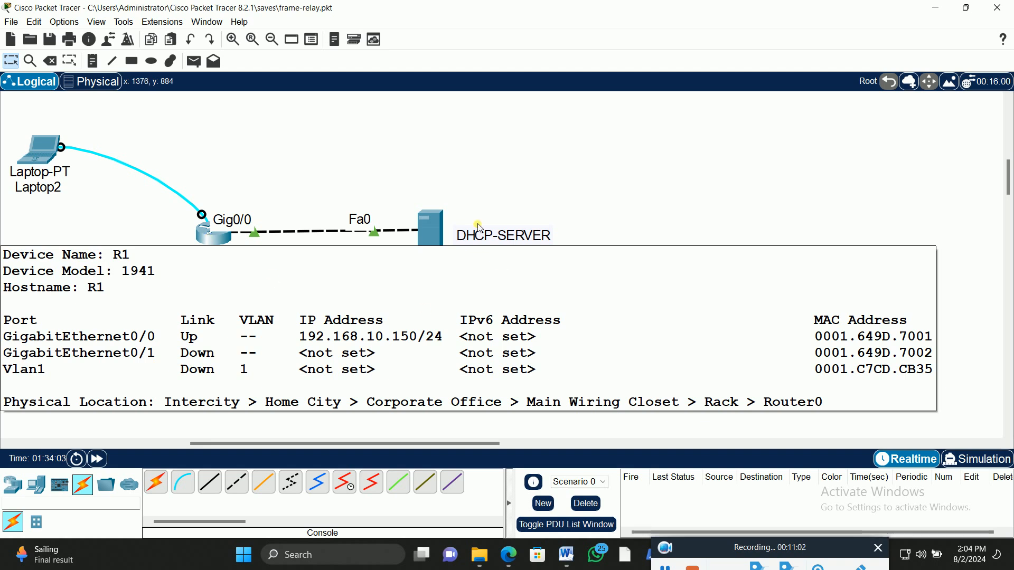
# - Ping R1's address 192.168.10.150 from BFSRVDC1's Command Prompt, and minimize the server window
pyautogui.click(431, 233)
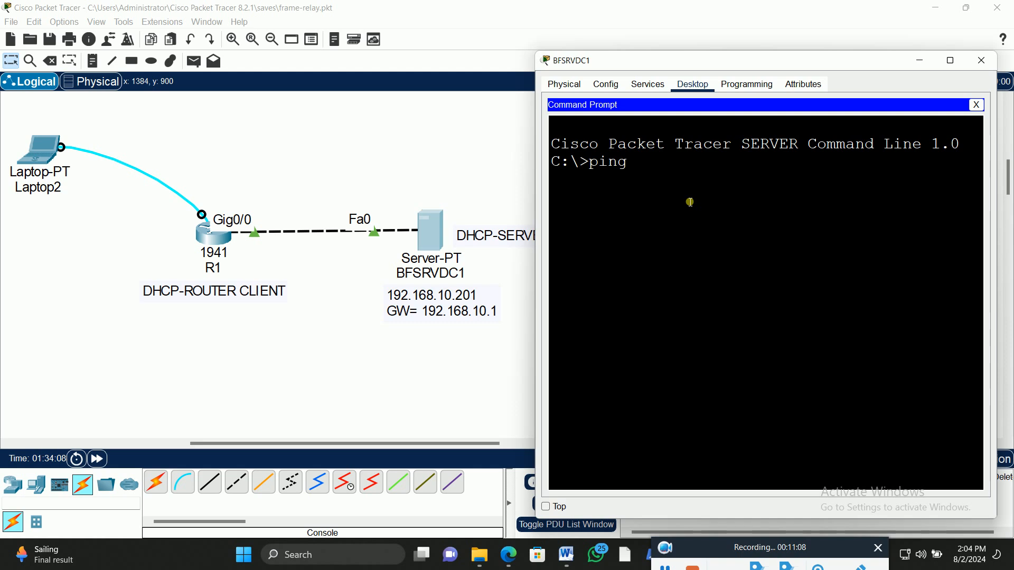
pyautogui.write('ping 192')
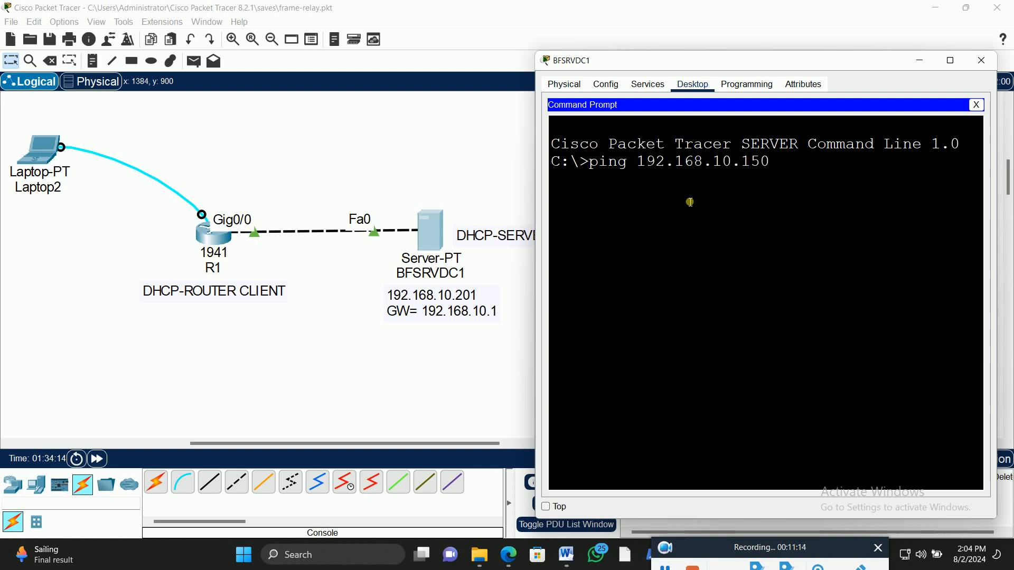
pyautogui.write('.168.10.150')
pyautogui.press('Return')
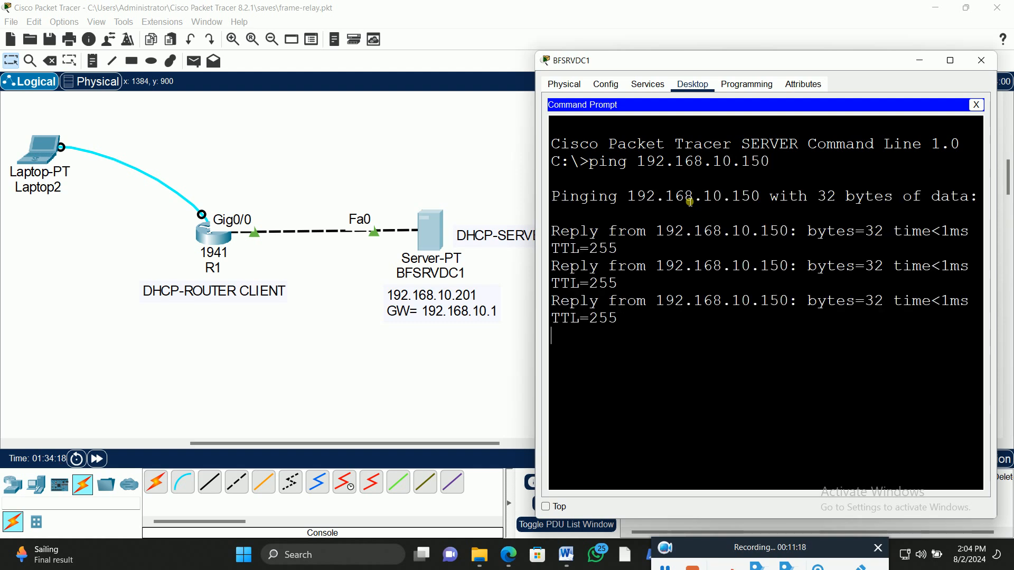
pyautogui.click(920, 60)
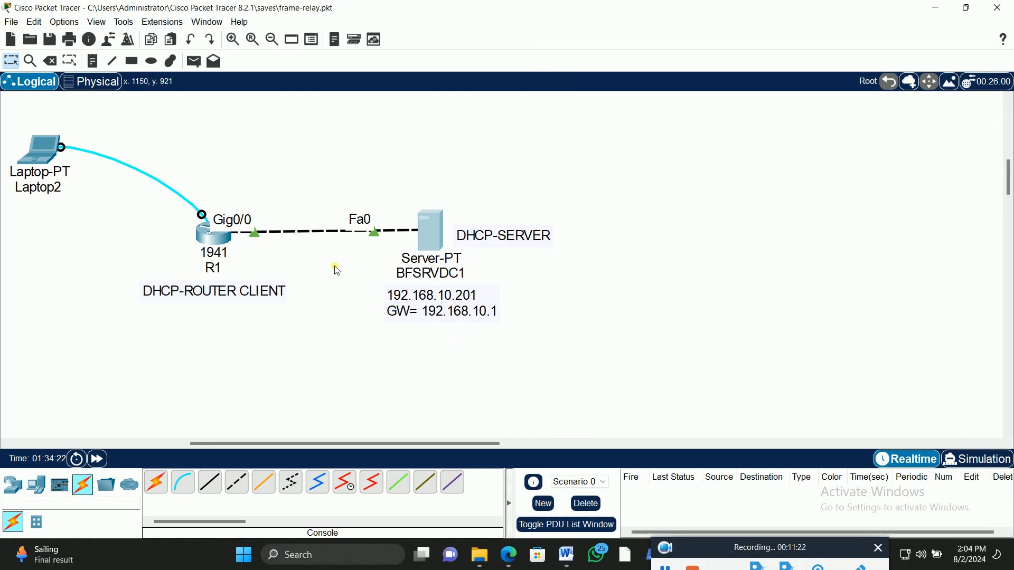
# - Move server BFSRVDC1 and its DHCP-SERVER label farther from R1 to open up space between the two devices
pyautogui.moveTo(306, 448); pyautogui.dragTo(264, 448)
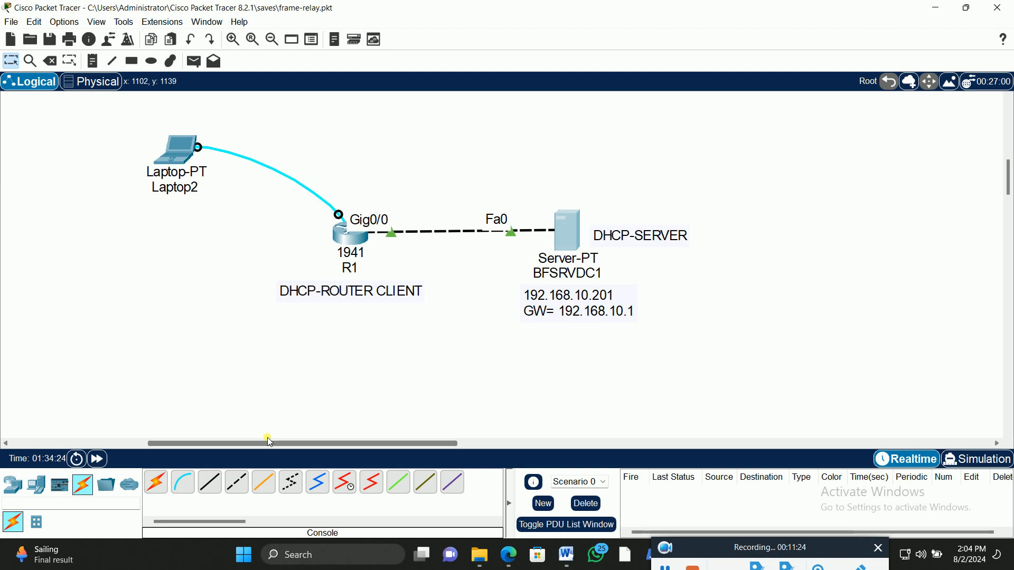
pyautogui.moveTo(570, 233); pyautogui.dragTo(754, 232)
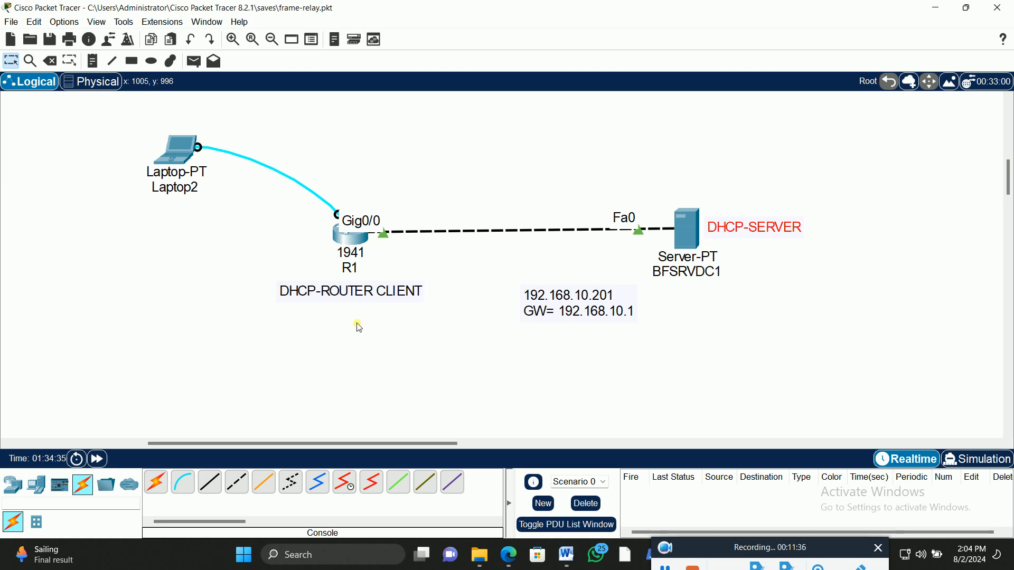
pyautogui.click(358, 243)
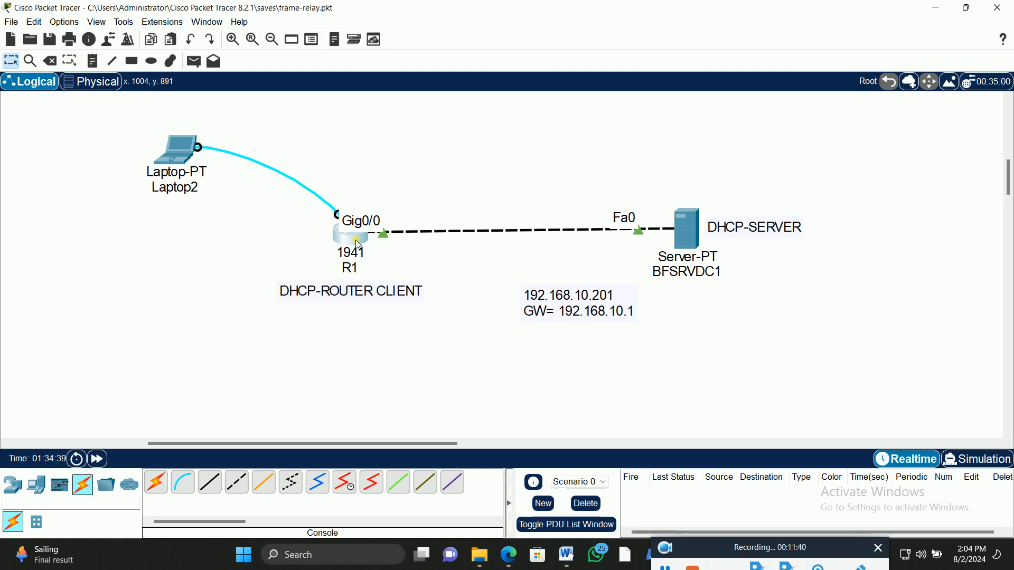
pyautogui.click(244, 239)
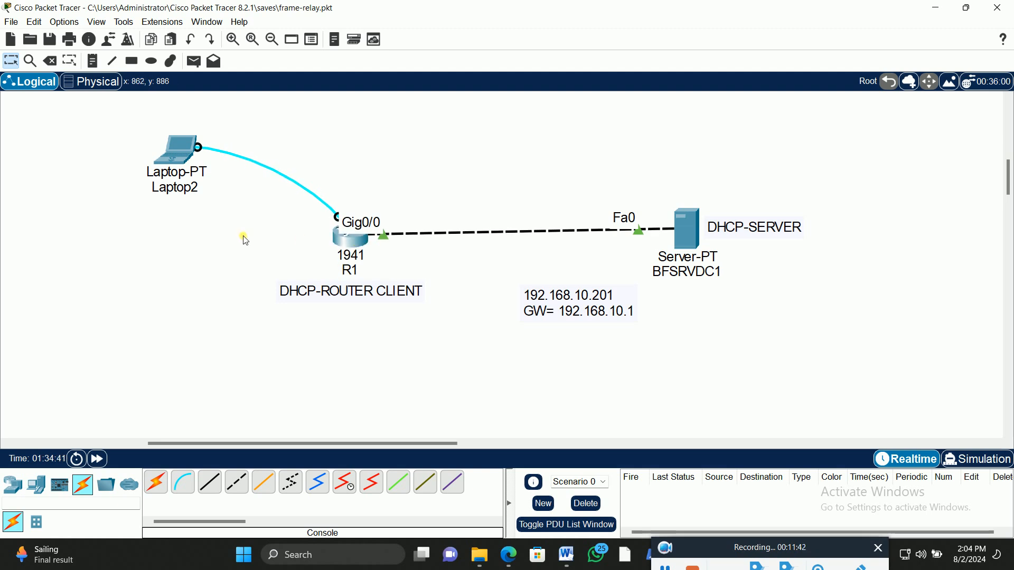
# - Add a 2960 switch above the link between R1 and BFSRVDC1, and nudge R1 slightly upward
pyautogui.click(13, 484)
pyautogui.click(36, 522)
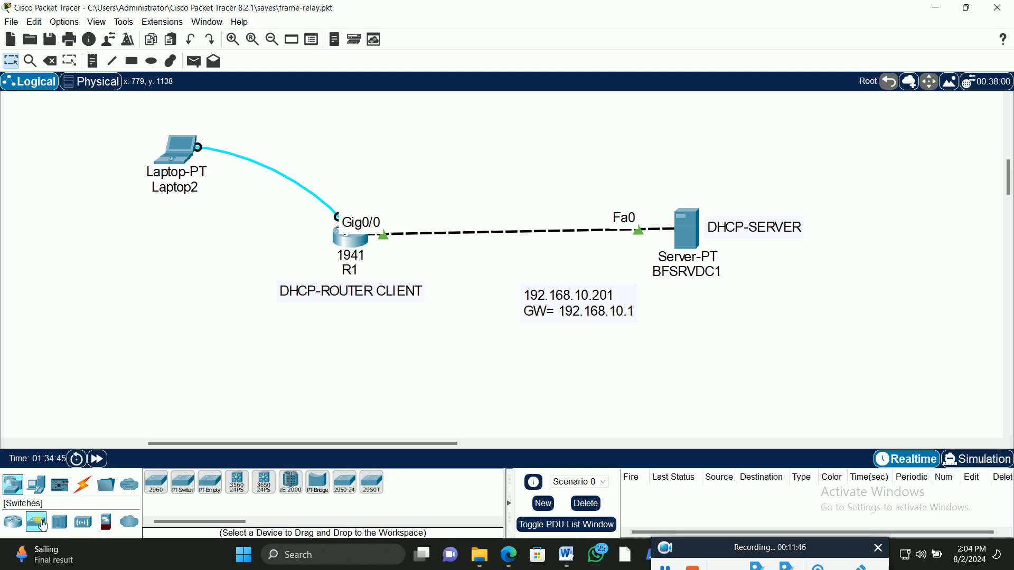
pyautogui.click(156, 482)
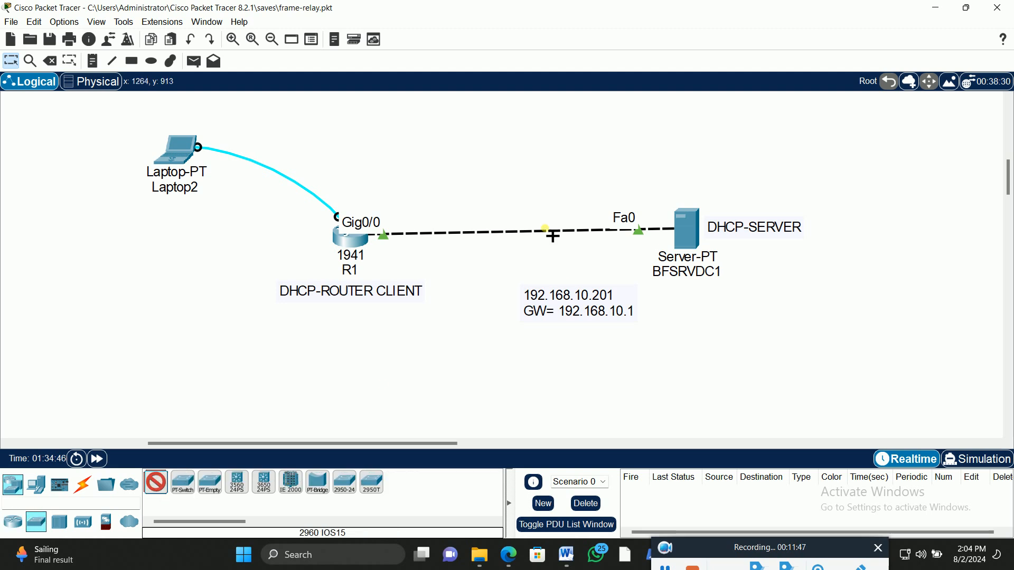
pyautogui.click(503, 160)
pyautogui.moveTo(344, 241); pyautogui.dragTo(344, 237)
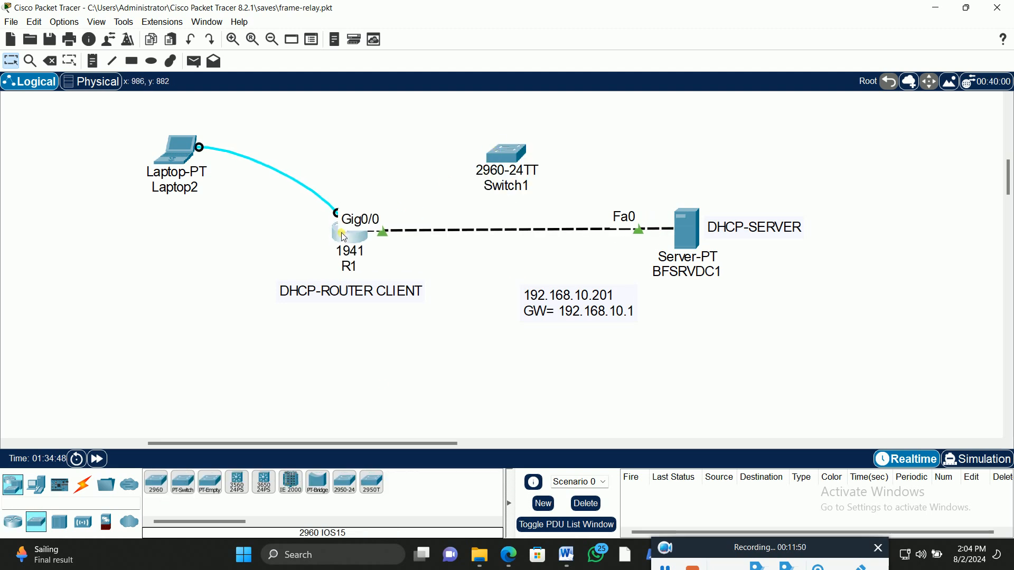
# - Add a PC below the R1–BFSRVDC1 link and move the server's IP address note beneath BFSRVDC1
pyautogui.click(37, 485)
pyautogui.click(156, 482)
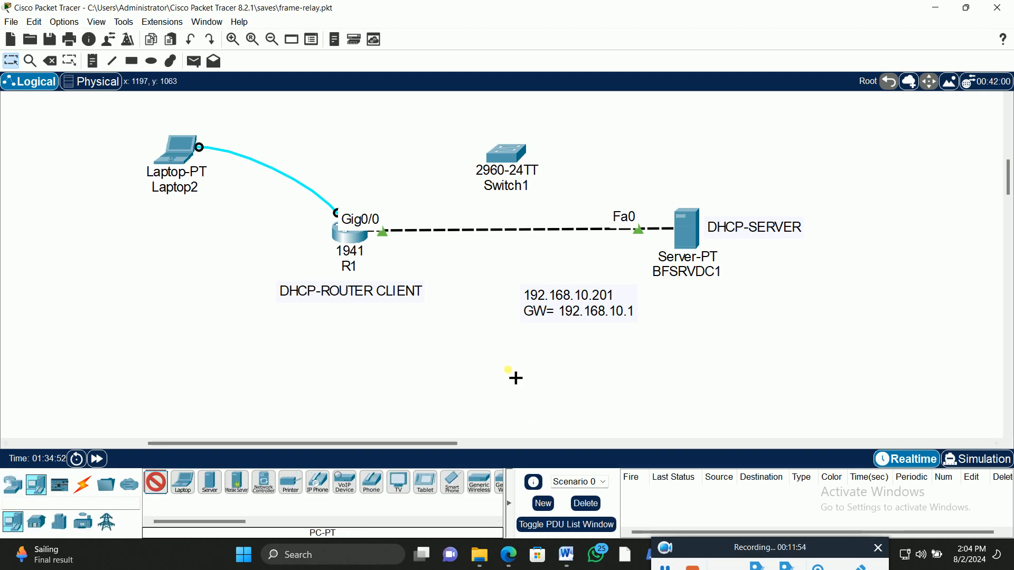
pyautogui.click(511, 352)
pyautogui.moveTo(570, 299); pyautogui.dragTo(687, 304)
pyautogui.moveTo(509, 359); pyautogui.dragTo(511, 337)
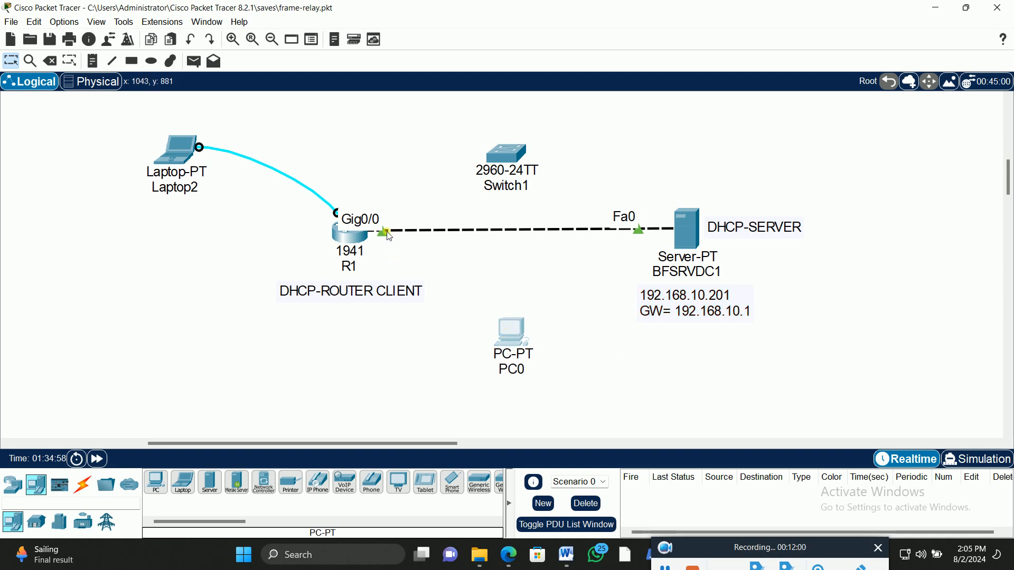
# - Move the server end of R1's cable to Switch1 FastEthernet0/1, and connect BFSRVDC1 FastEthernet0 to Switch1 FastEthernet0/2 with copper straight-through
pyautogui.moveTo(646, 234); pyautogui.dragTo(508, 157)
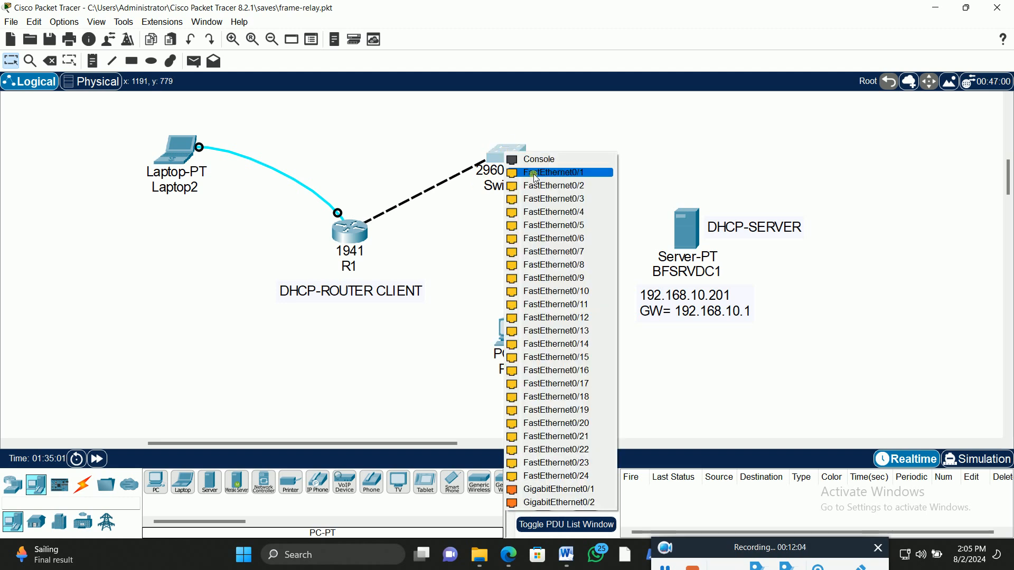
pyautogui.click(528, 170)
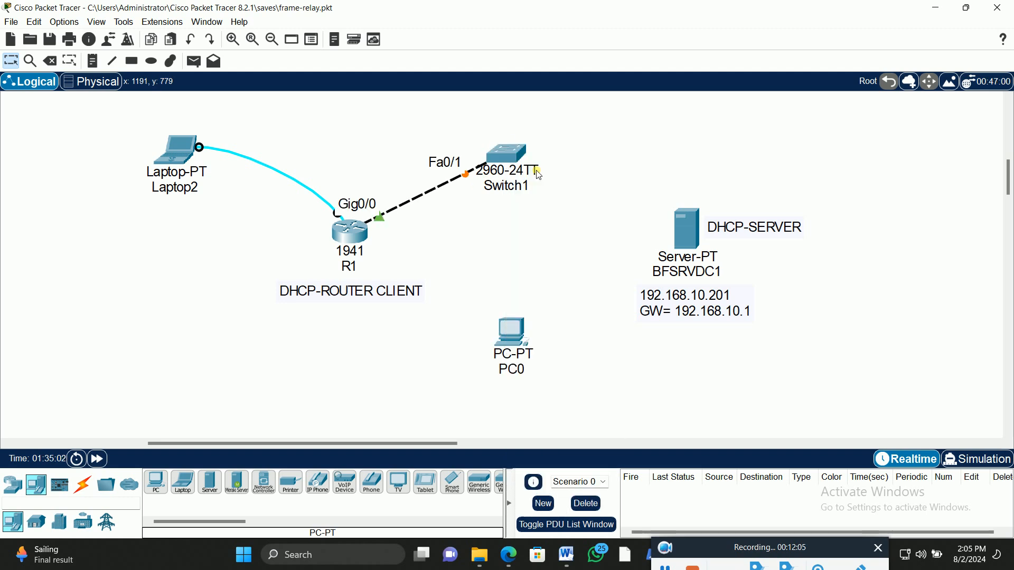
pyautogui.click(83, 484)
pyautogui.click(210, 482)
pyautogui.click(684, 226)
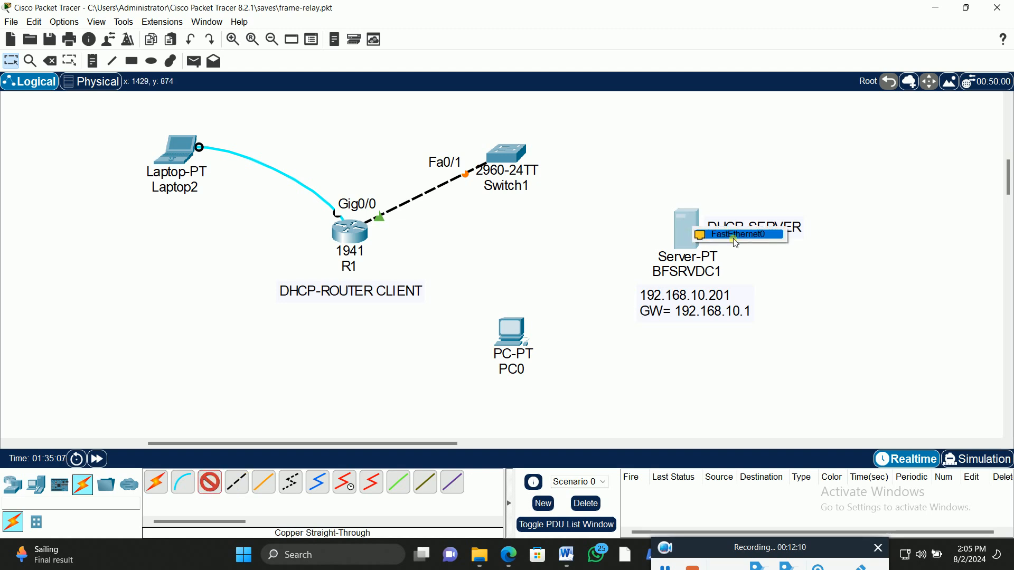
pyautogui.click(734, 239)
pyautogui.click(517, 163)
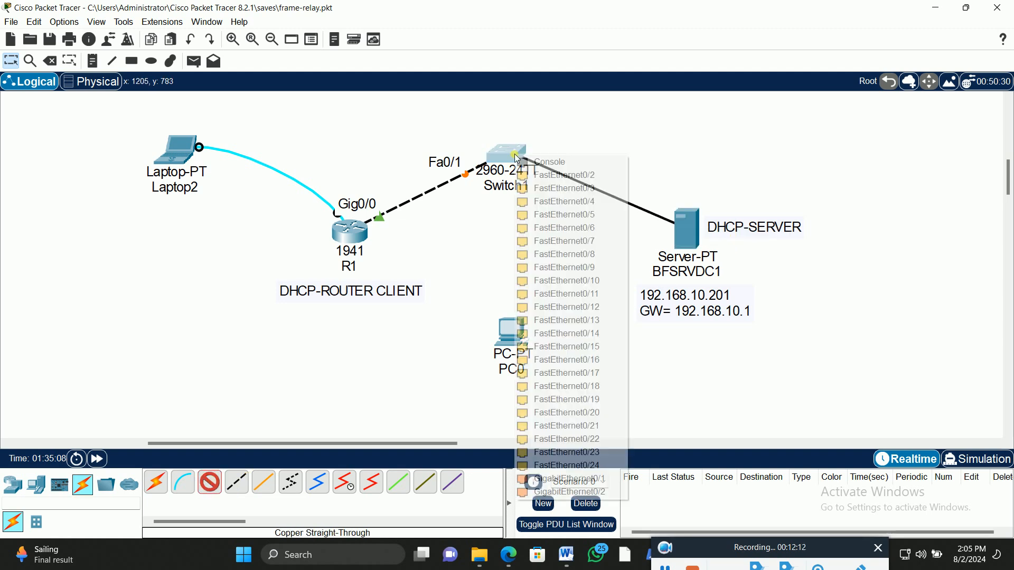
pyautogui.click(557, 180)
# - Connect PC0's FastEthernet0 port to Switch1 FastEthernet0/3 with a copper straight-through cable
pyautogui.click(209, 482)
pyautogui.click(515, 334)
pyautogui.click(555, 377)
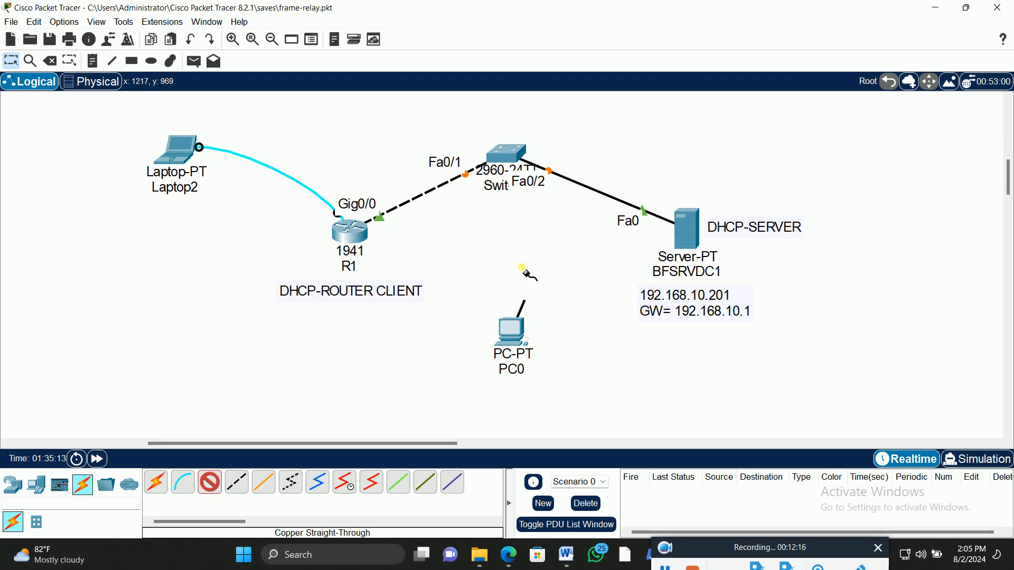
pyautogui.click(512, 158)
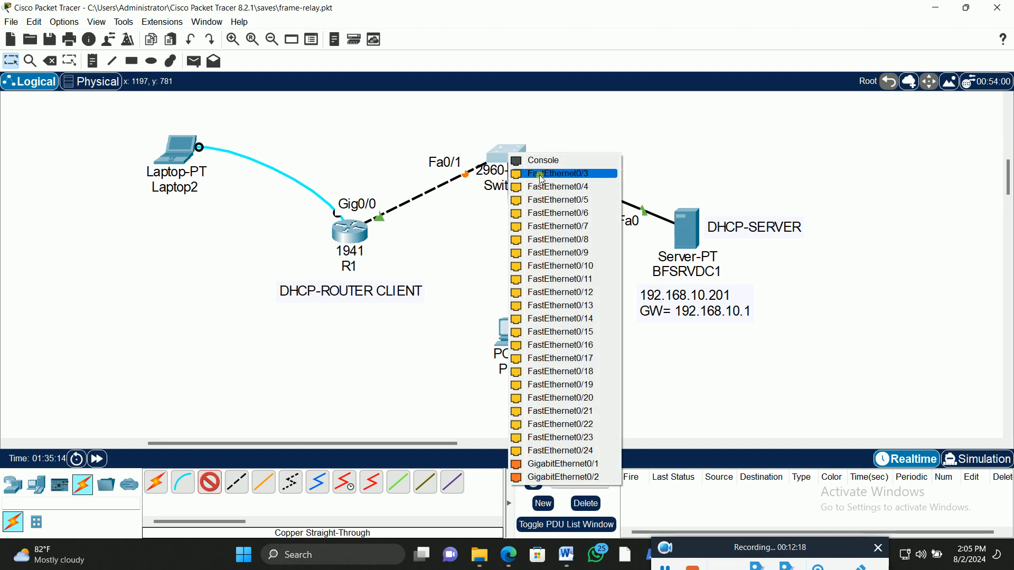
pyautogui.click(542, 197)
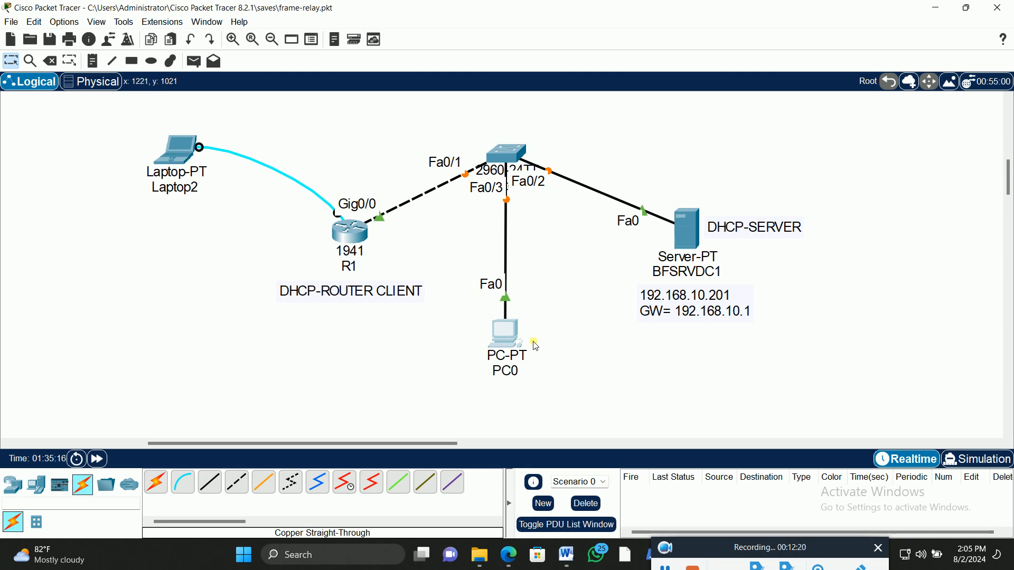
# - Rename PC0 to a person's first name followed by "-pc"
pyautogui.click(519, 374)
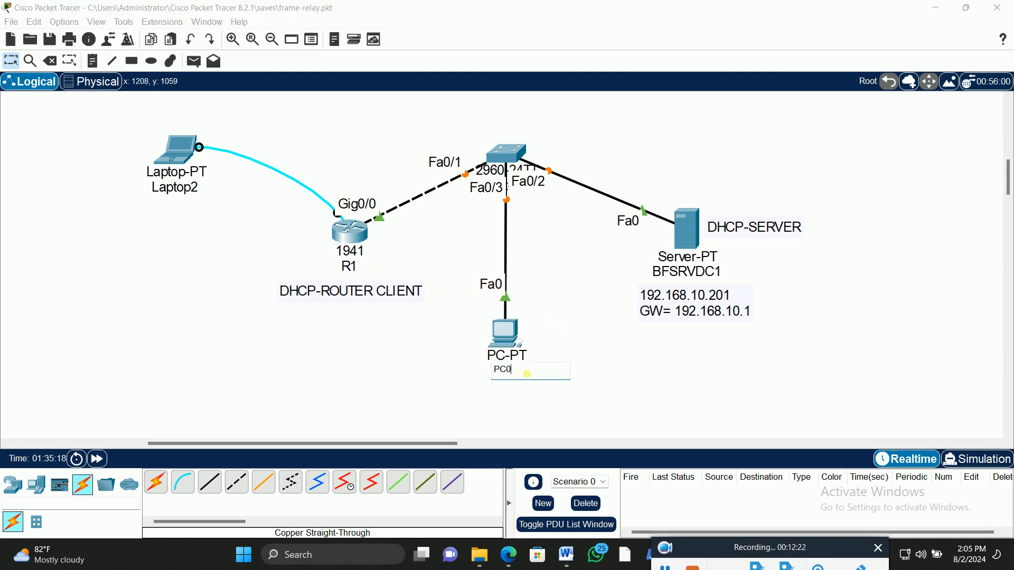
pyautogui.press('BackSpace')
pyautogui.press('BackSpace')
pyautogui.press('BackSpace')
pyautogui.write('kw')
pyautogui.click(10, 63)
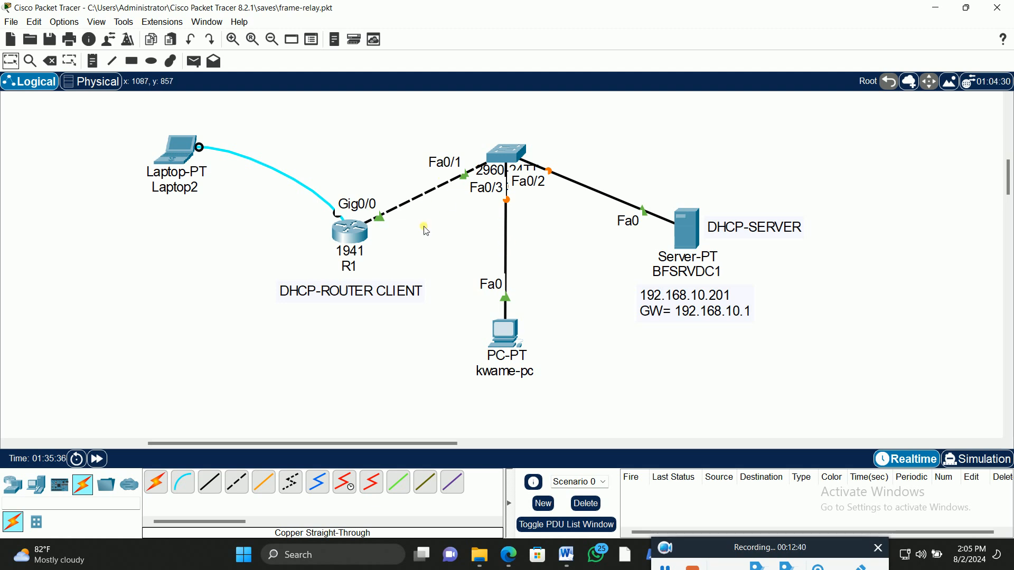
# - Set the new PC's IPv4 configuration to DHCP, and move the DHCP-ROUTER CLIENT label closer to R1
pyautogui.moveTo(351, 237)
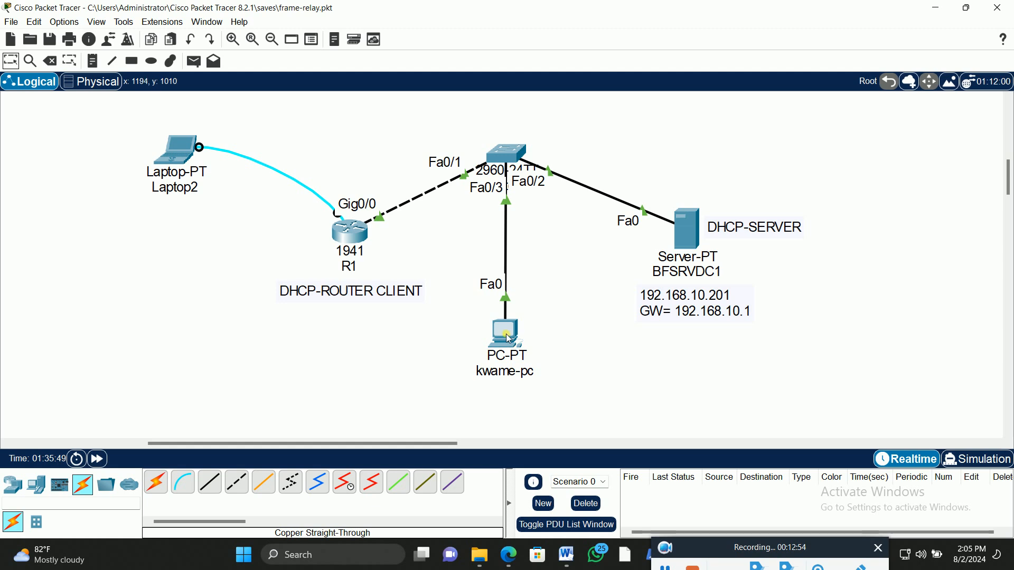
pyautogui.moveTo(508, 338)
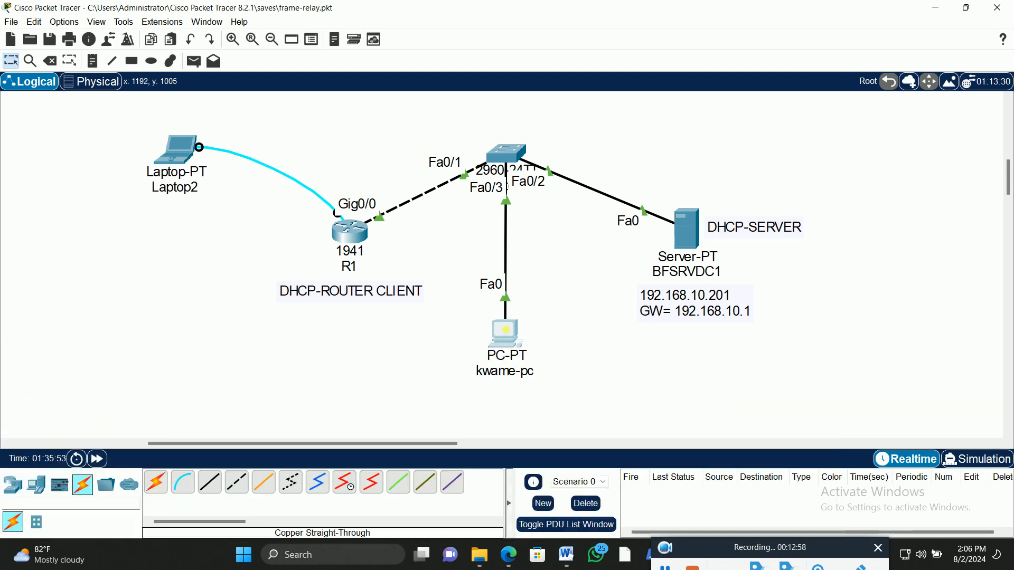
pyautogui.click(506, 331)
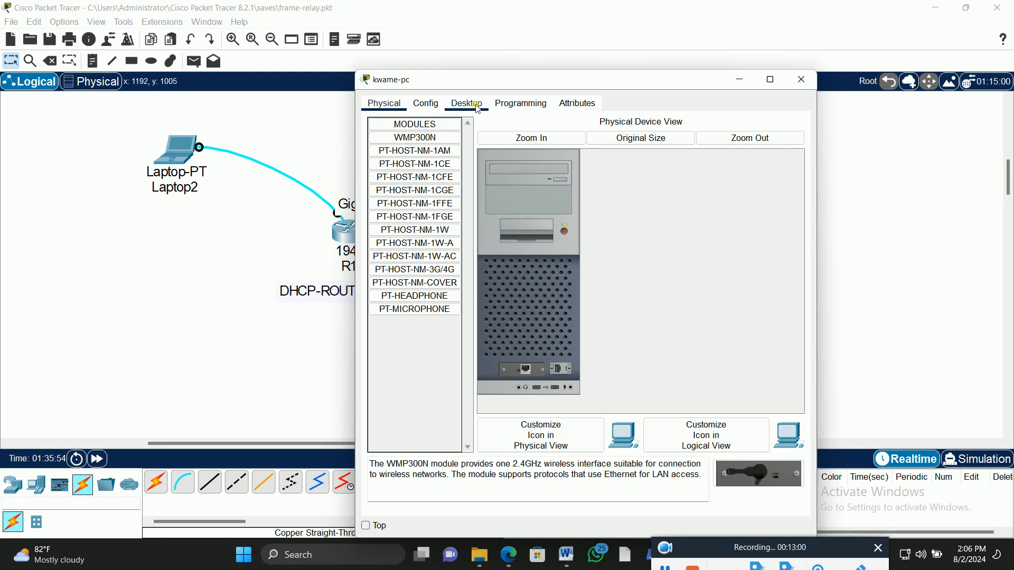
pyautogui.click(480, 108)
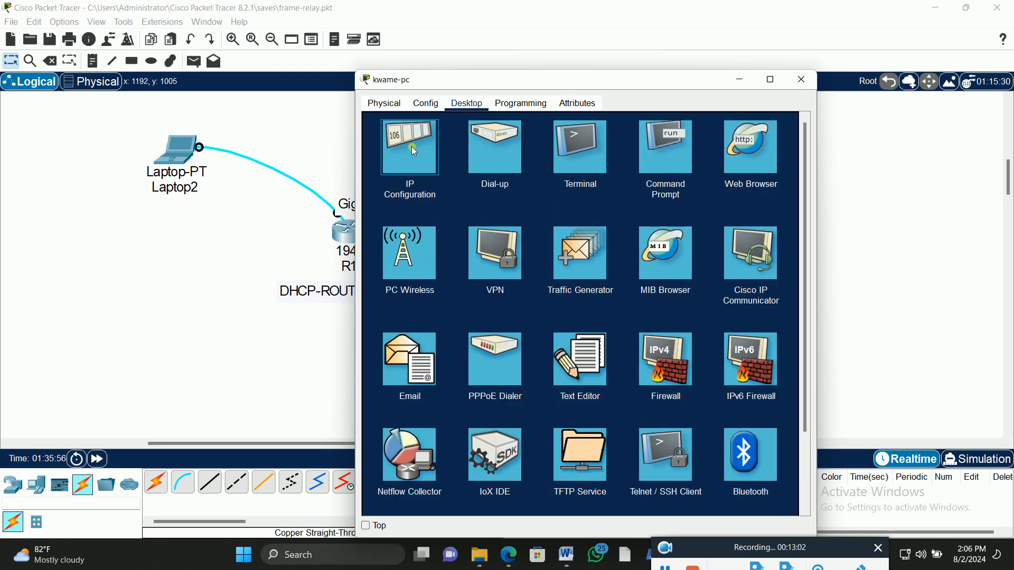
pyautogui.click(415, 152)
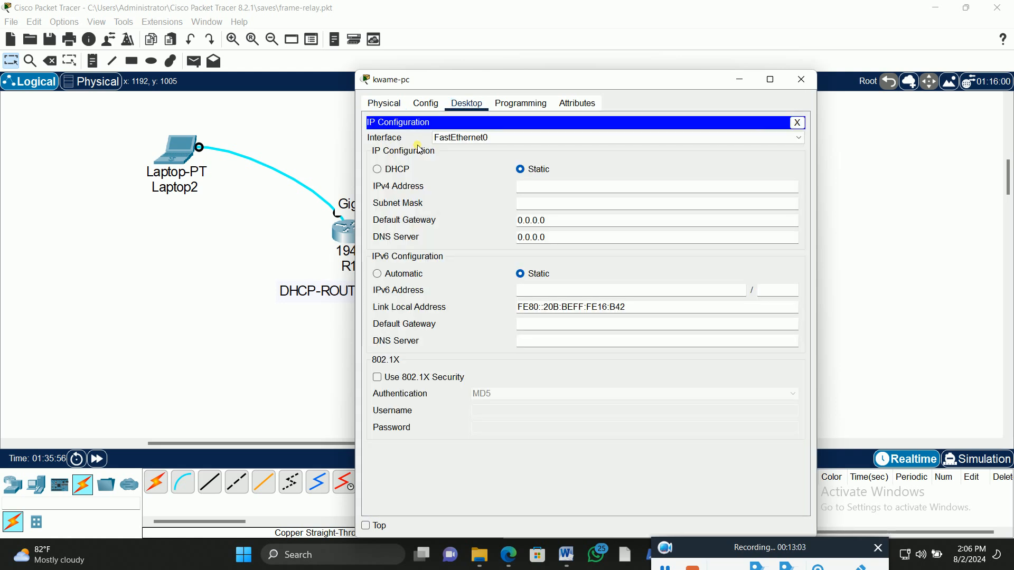
pyautogui.click(377, 170)
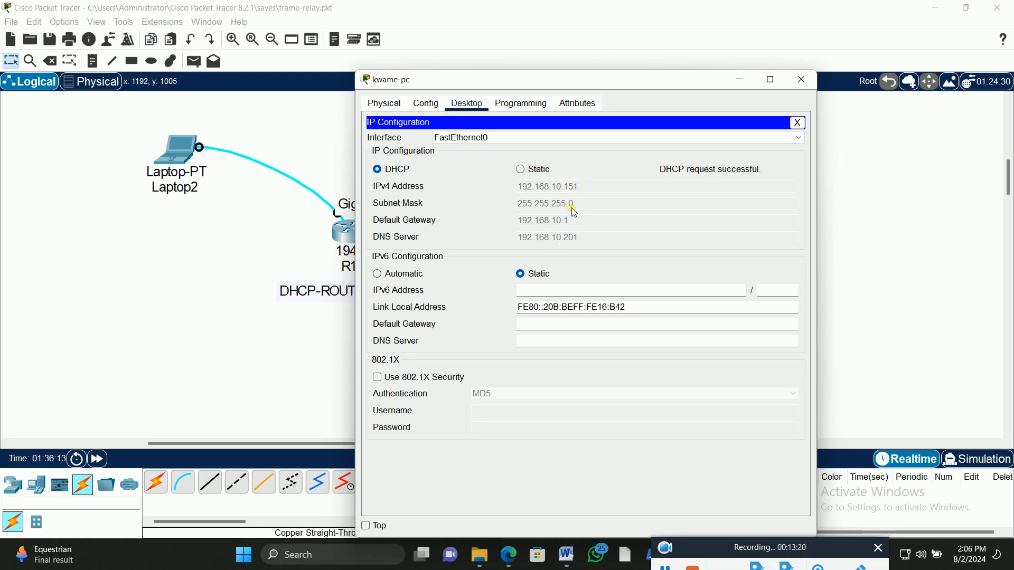
pyautogui.click(803, 85)
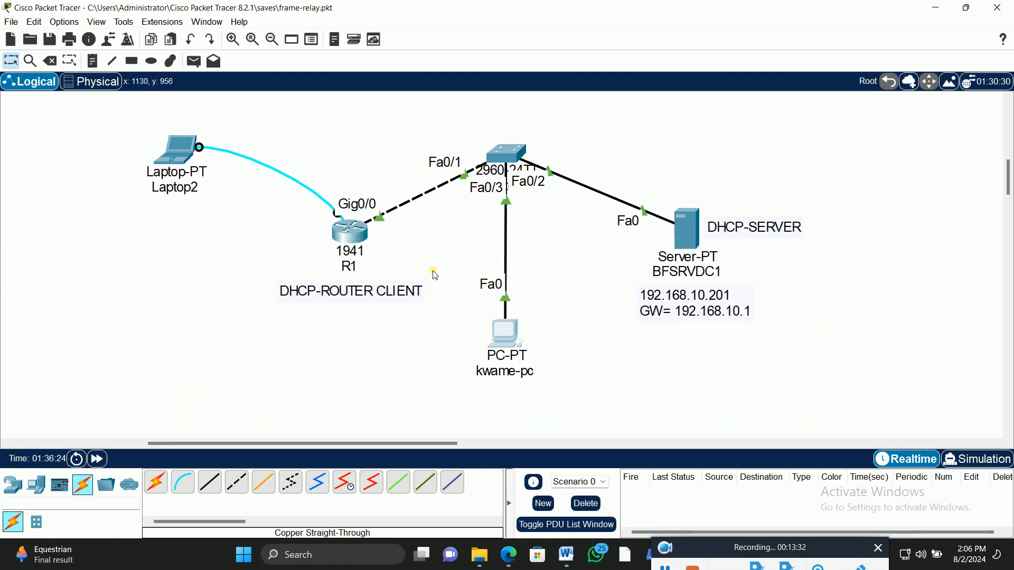
pyautogui.moveTo(370, 293); pyautogui.dragTo(352, 287)
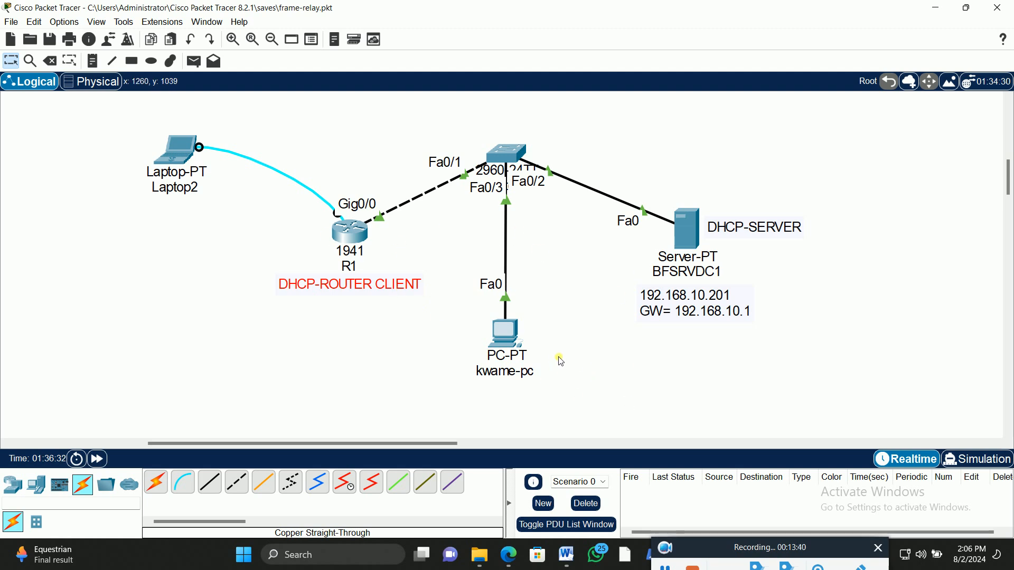
# - Move the PC's window clear of R1 and ping 192.168.10.150 from its Command Prompt
pyautogui.click(505, 331)
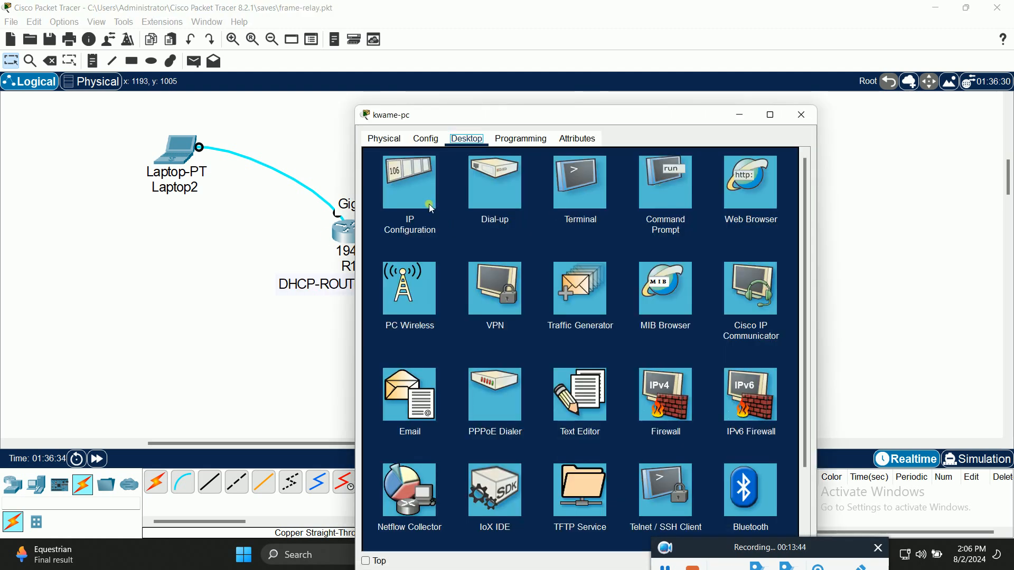
pyautogui.click(404, 172)
pyautogui.click(798, 157)
pyautogui.moveTo(641, 115); pyautogui.dragTo(833, 69)
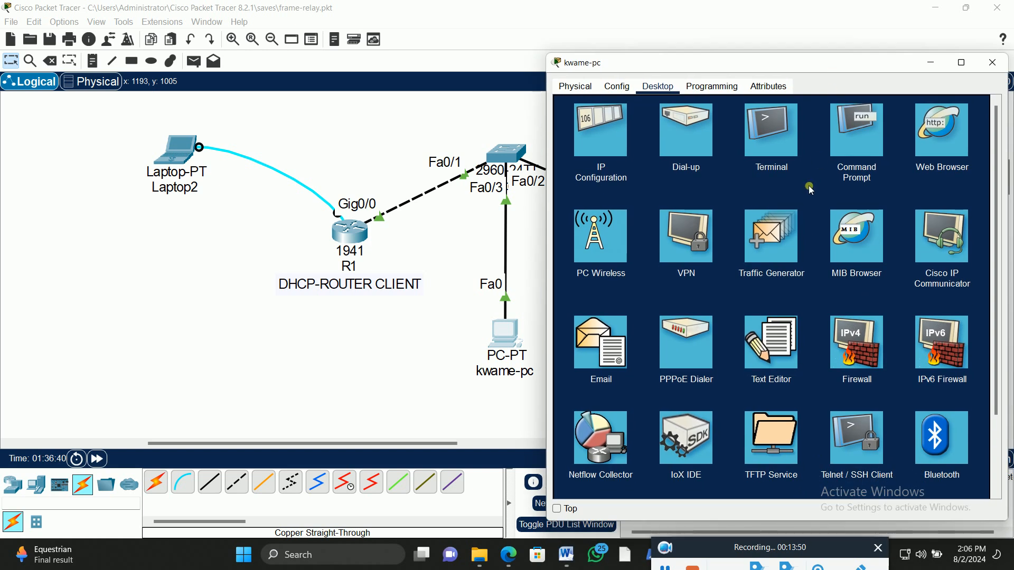
pyautogui.click(856, 138)
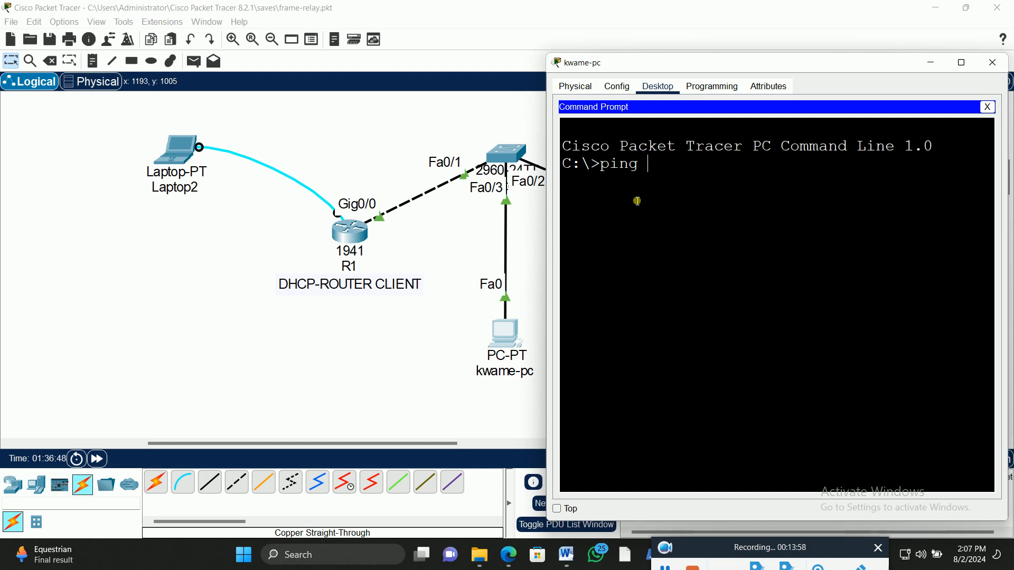
pyautogui.write('68.10.')
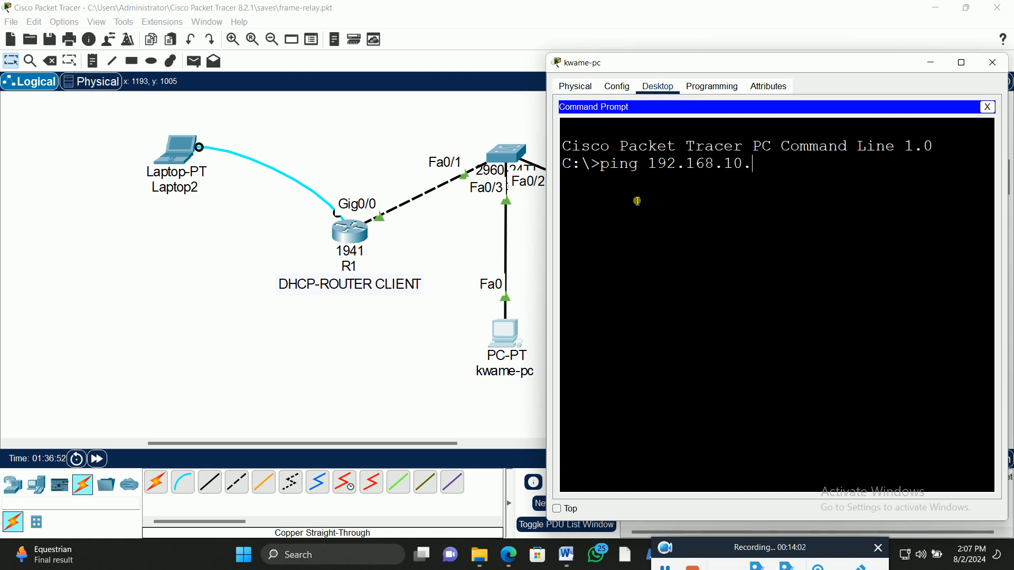
pyautogui.write('150')
pyautogui.press('Return')
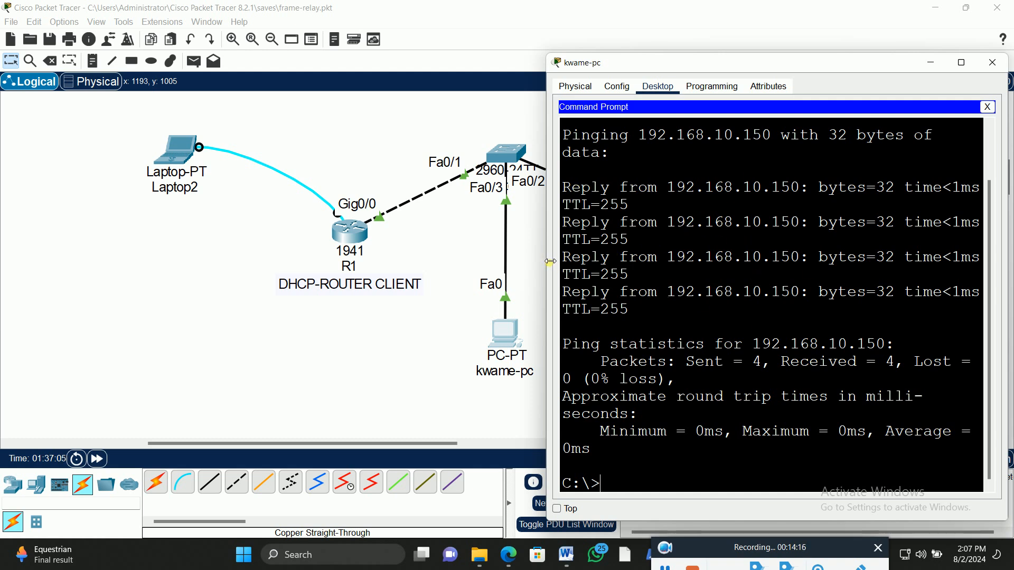
# - Widen the PC's window and ping the DHCP server at 192.168.10.201 from its Command Prompt, with the server's label in view
pyautogui.moveTo(547, 258); pyautogui.dragTo(400, 273)
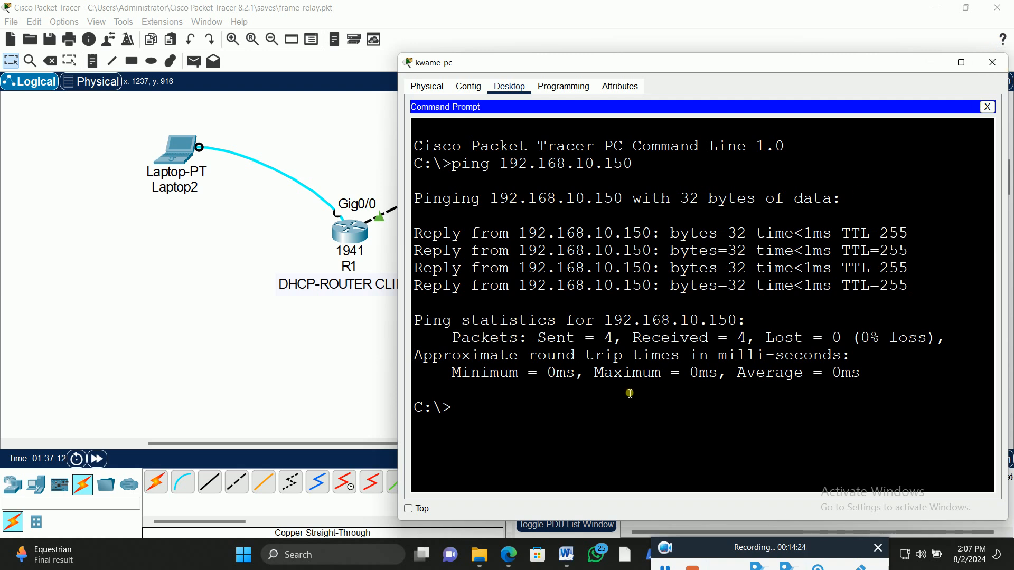
pyautogui.press('Up')
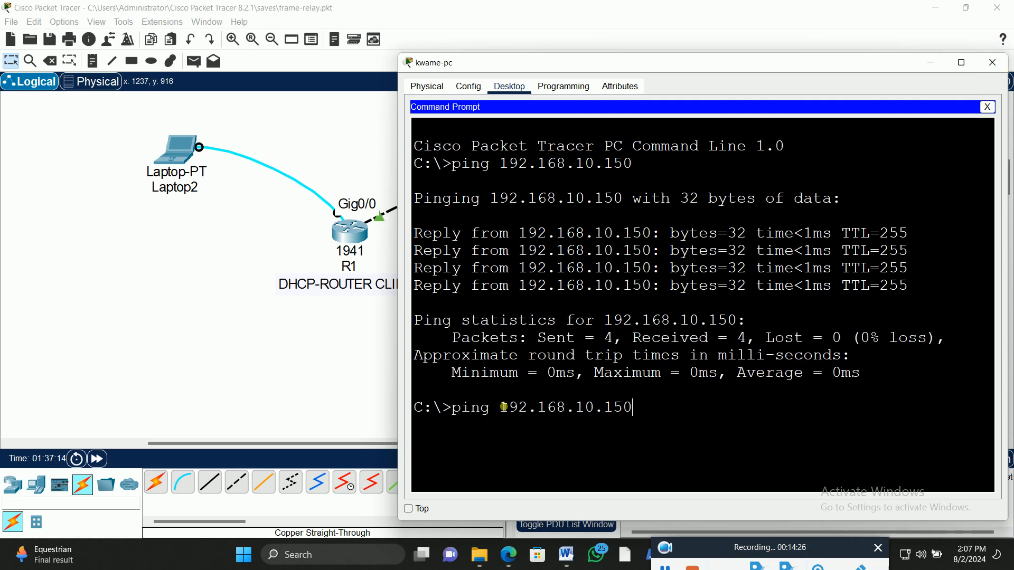
pyautogui.press('BackSpace')
pyautogui.press('BackSpace')
pyautogui.press('BackSpace')
pyautogui.moveTo(743, 64); pyautogui.dragTo(388, 69)
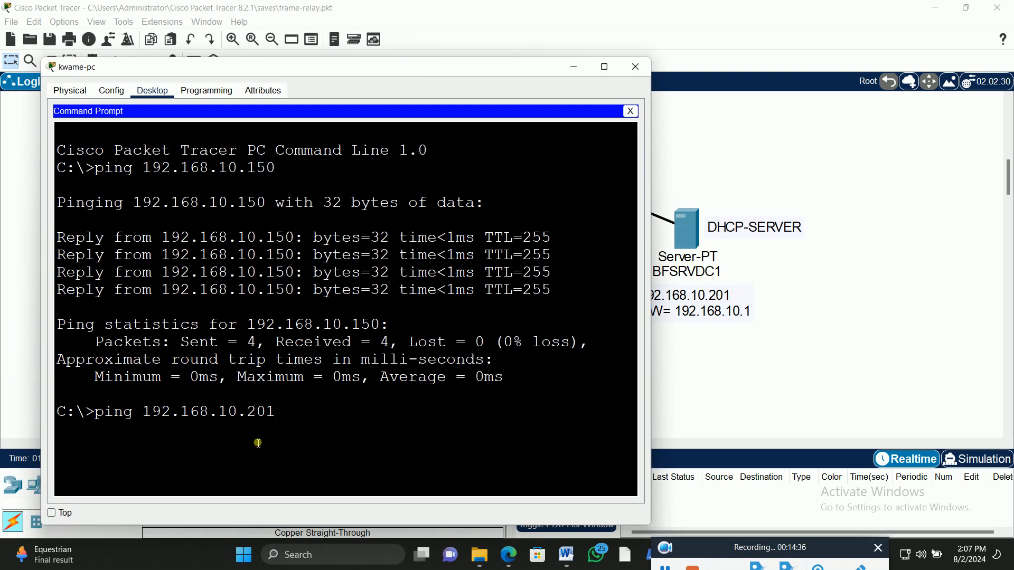
pyautogui.press('Return')
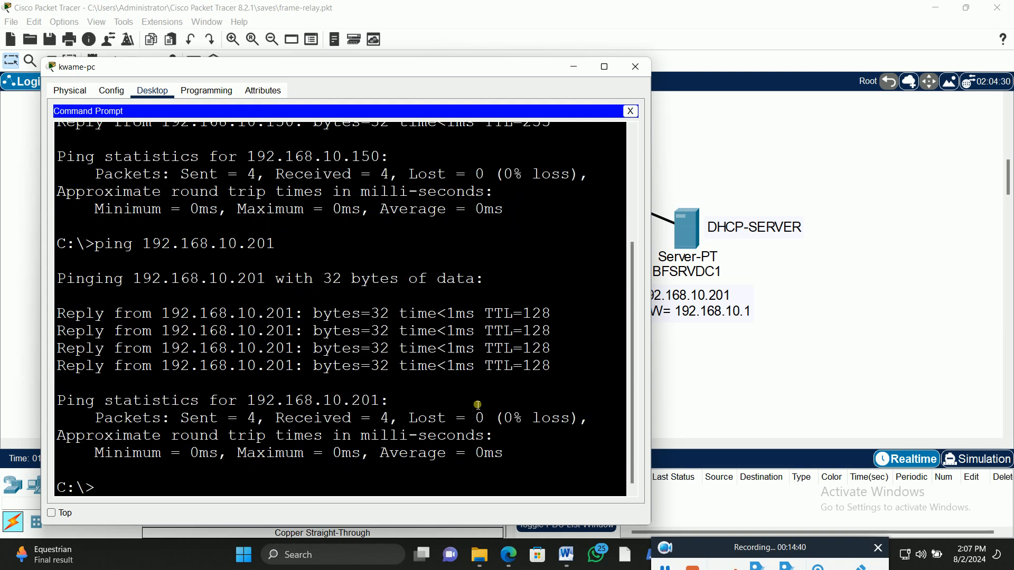
pyautogui.click(631, 111)
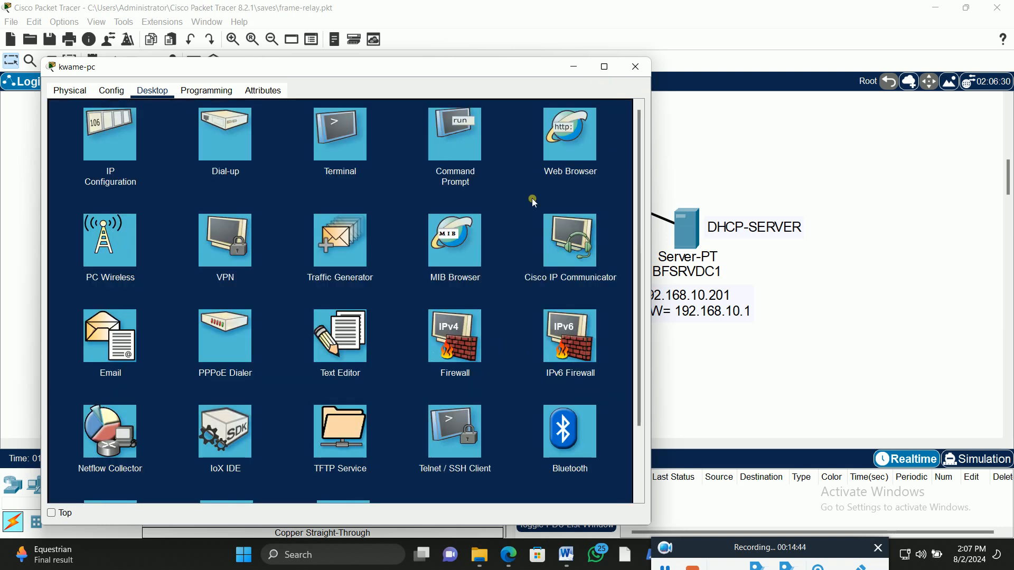
# - Load the page at 192.168.10.201 in the PC's Web Browser, then close the browser and the PC's window
pyautogui.click(573, 133)
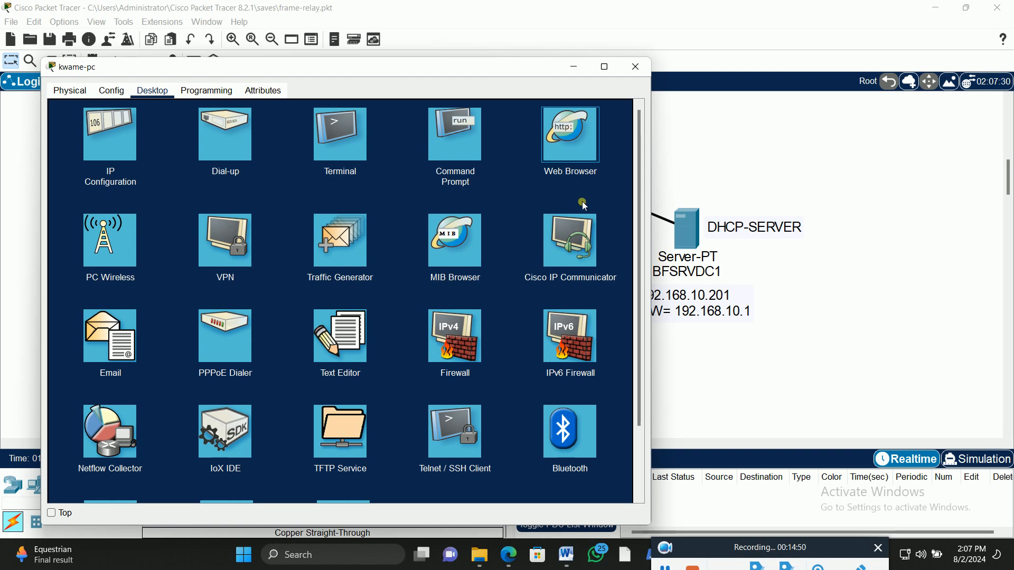
pyautogui.click(574, 155)
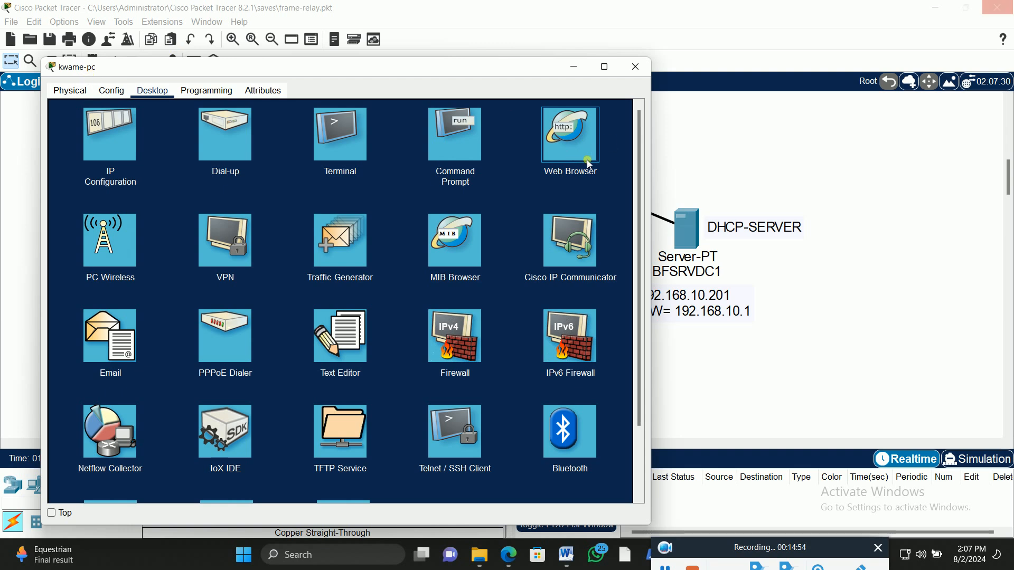
pyautogui.click(587, 197)
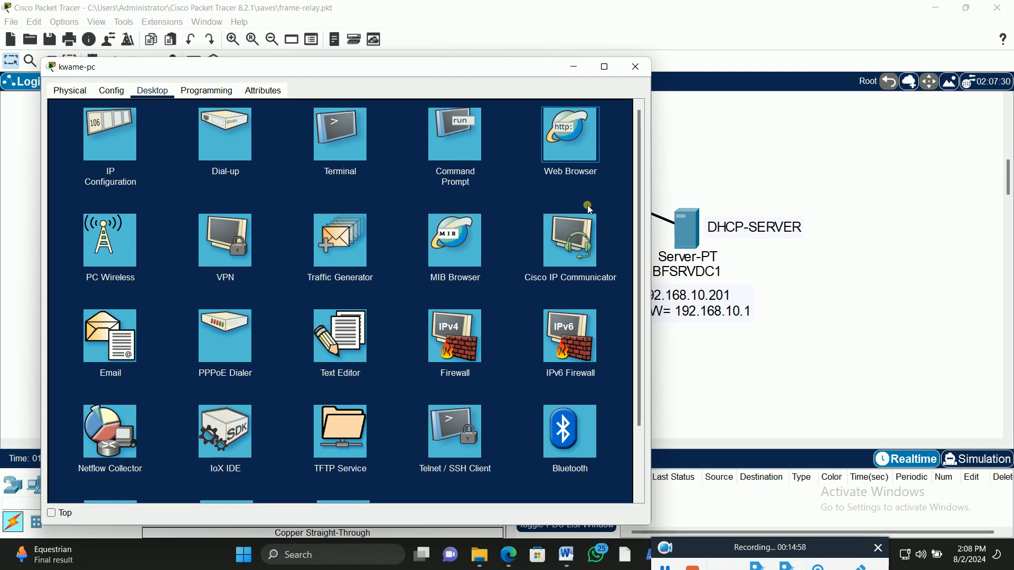
pyautogui.click(601, 179)
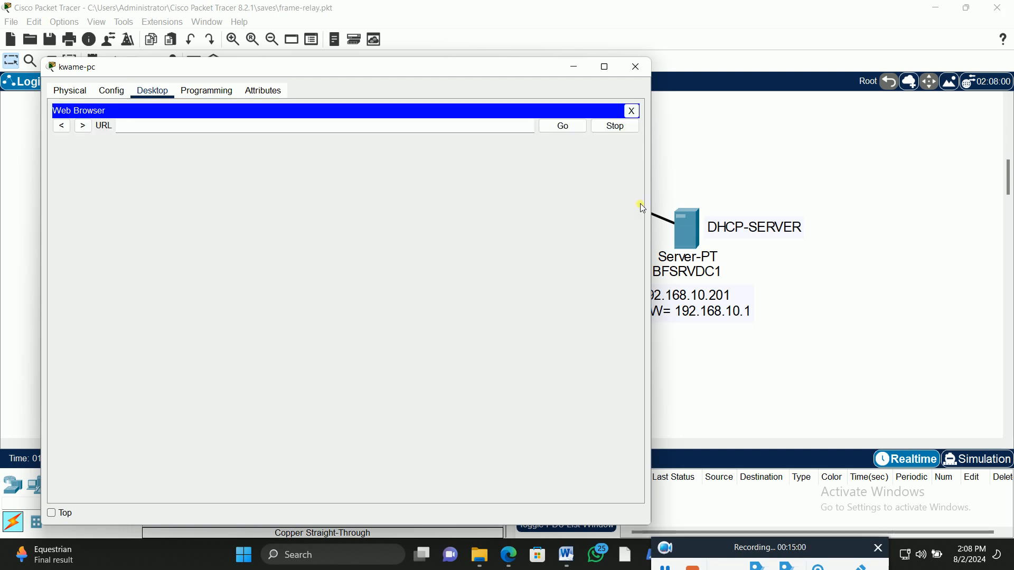
pyautogui.click(141, 130)
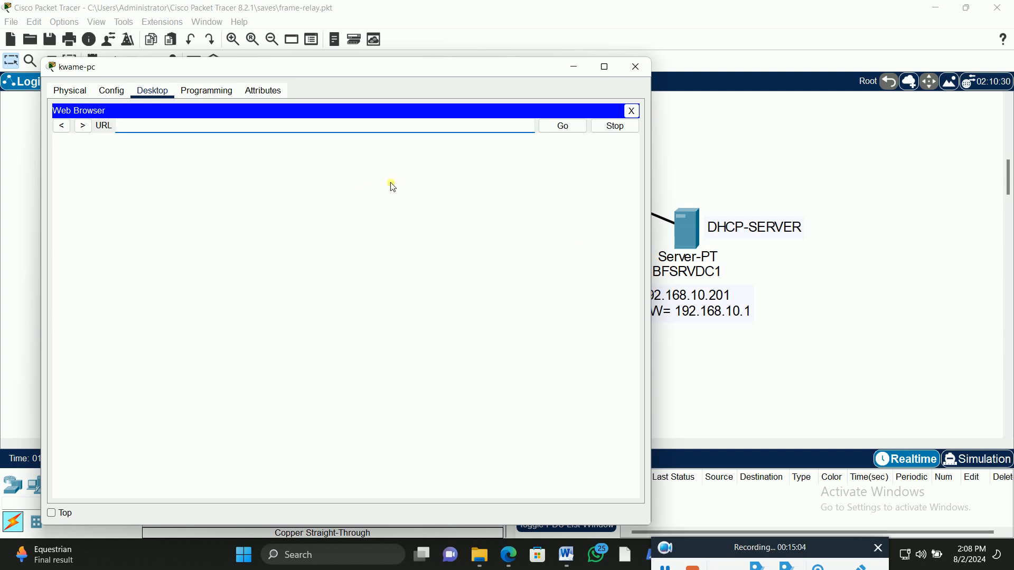
pyautogui.write('192.168')
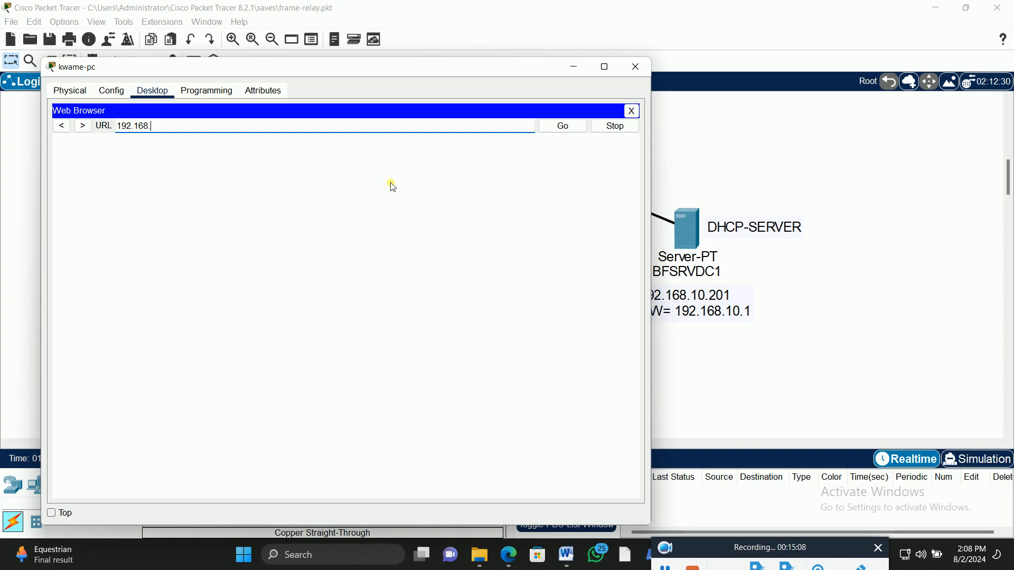
pyautogui.write('.10.201')
pyautogui.press('Return')
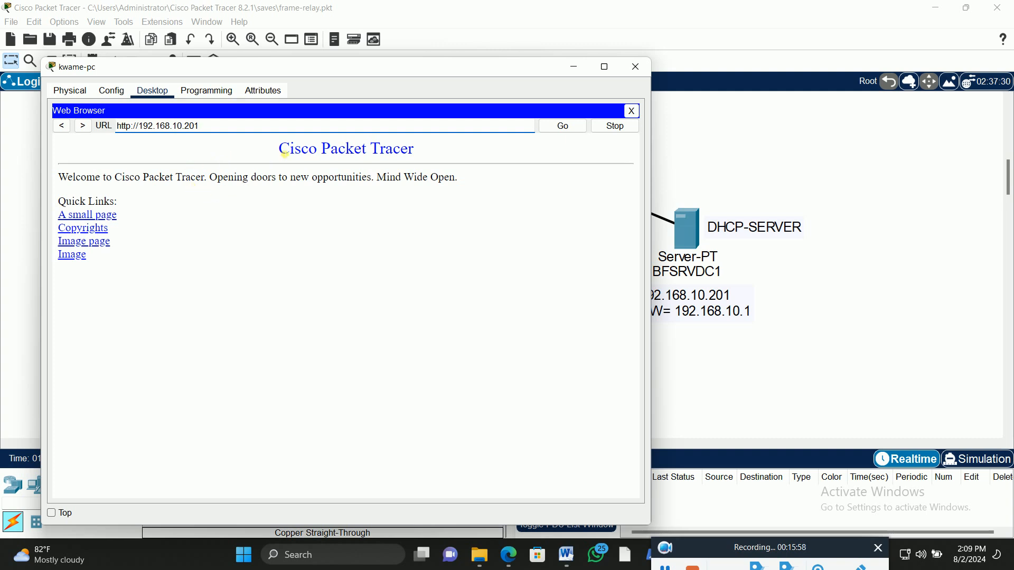
pyautogui.click(217, 131)
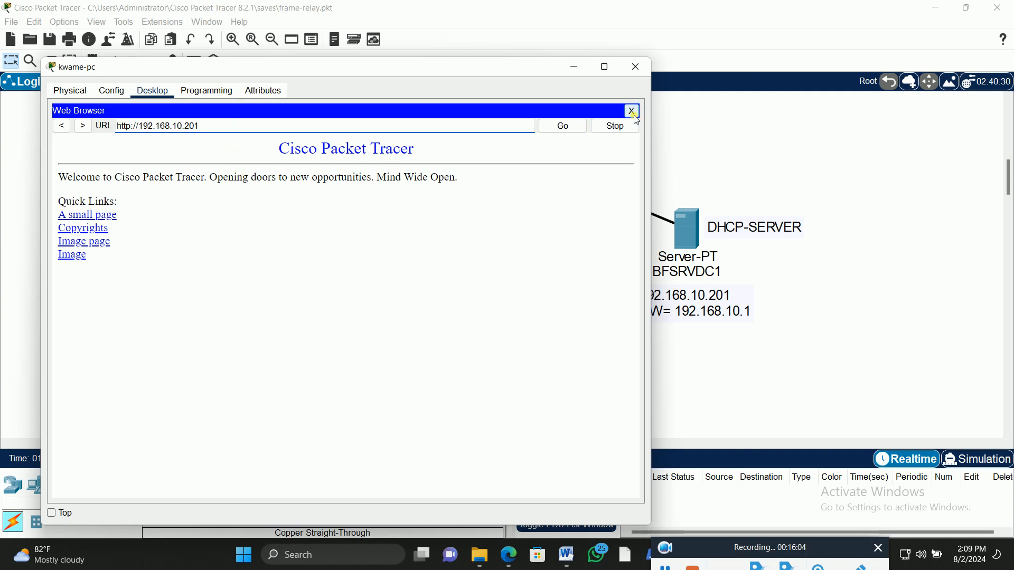
pyautogui.click(215, 131)
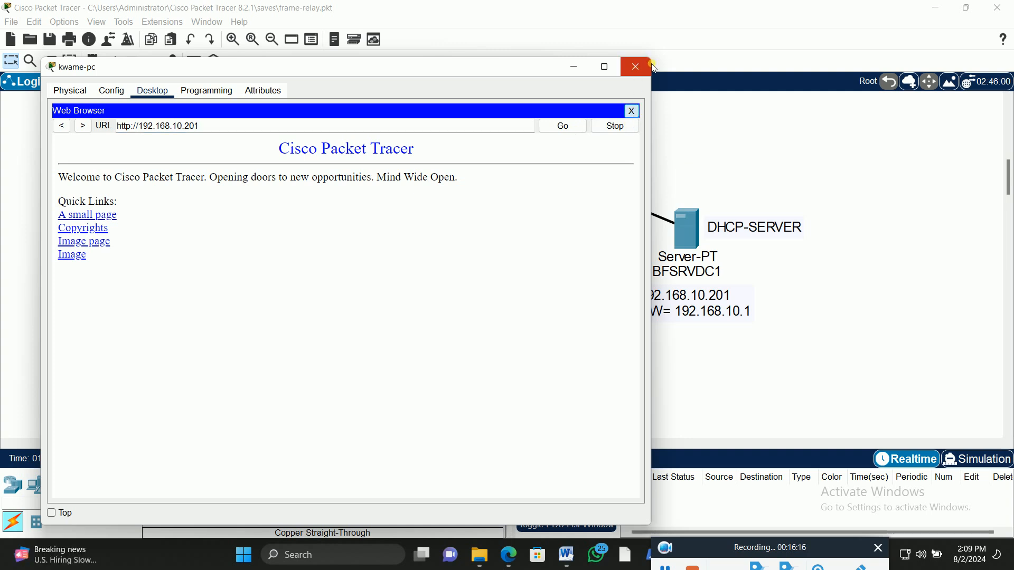
pyautogui.click(632, 111)
pyautogui.click(636, 67)
# - Close BFSRVDC1's Command Prompt and open index.html for editing in its HTTP service
pyautogui.click(687, 228)
pyautogui.click(697, 62)
pyautogui.moveTo(697, 61); pyautogui.dragTo(266, 46)
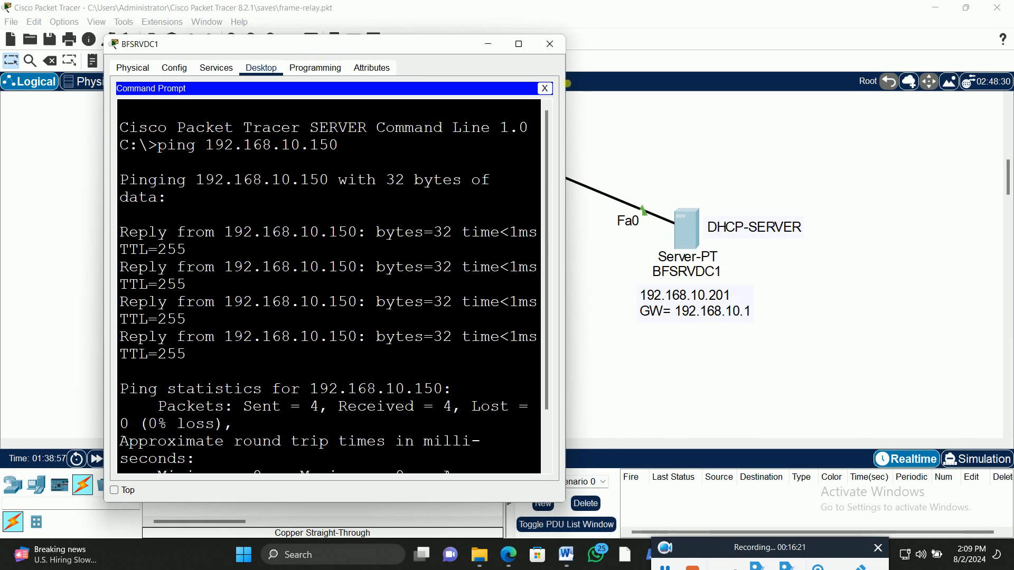
pyautogui.click(545, 88)
pyautogui.click(222, 71)
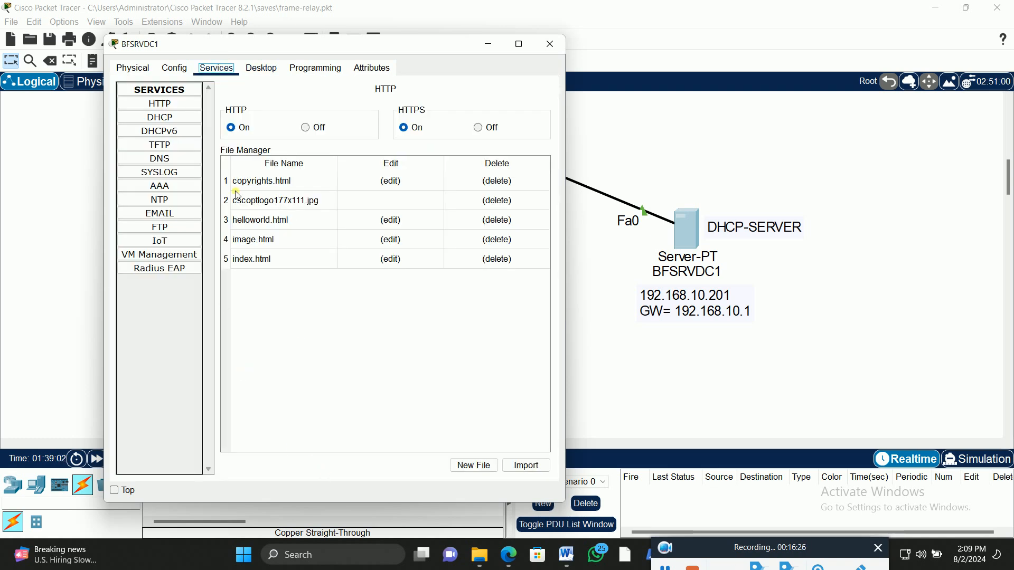
pyautogui.click(157, 107)
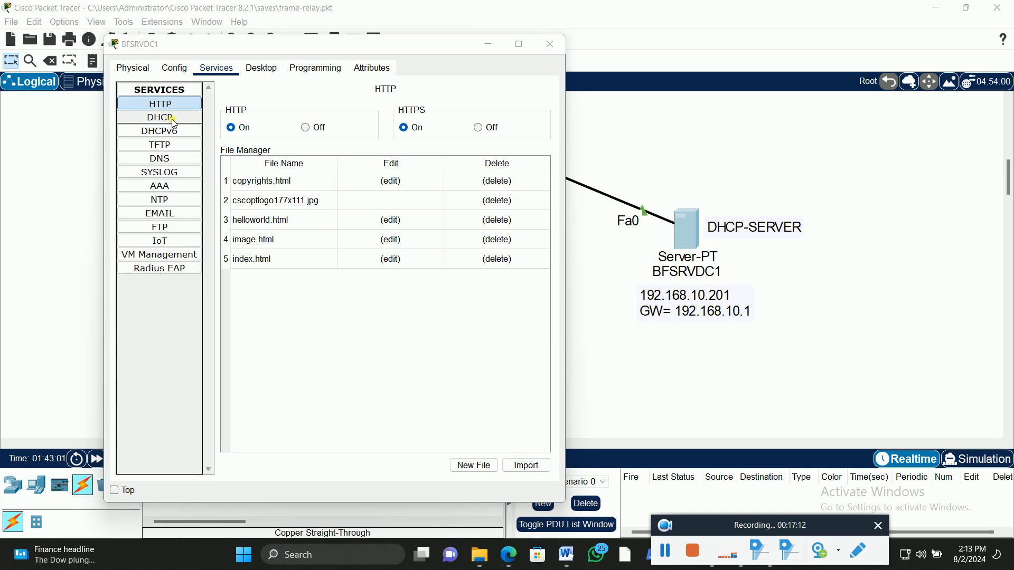
pyautogui.click(261, 262)
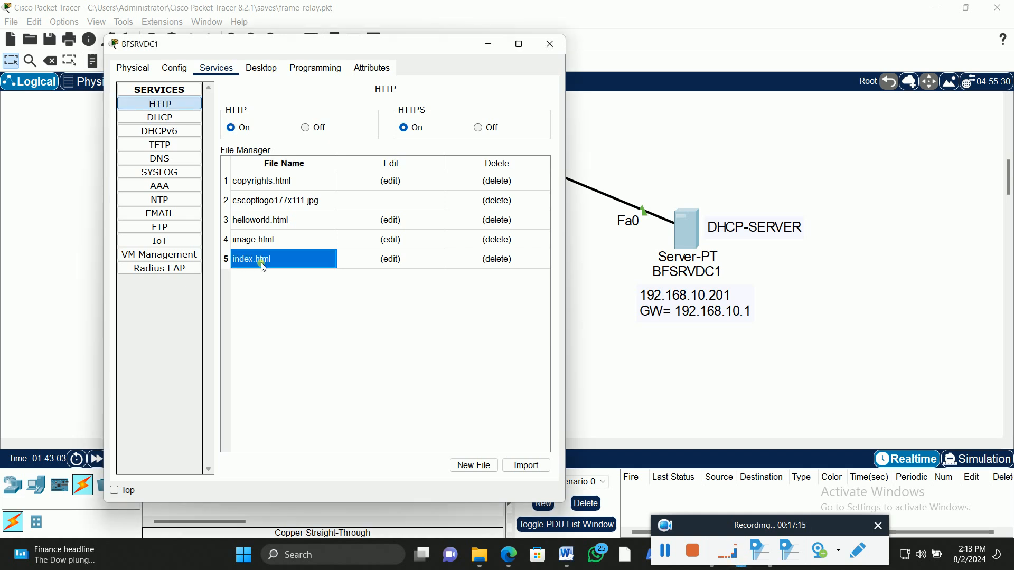
pyautogui.click(391, 259)
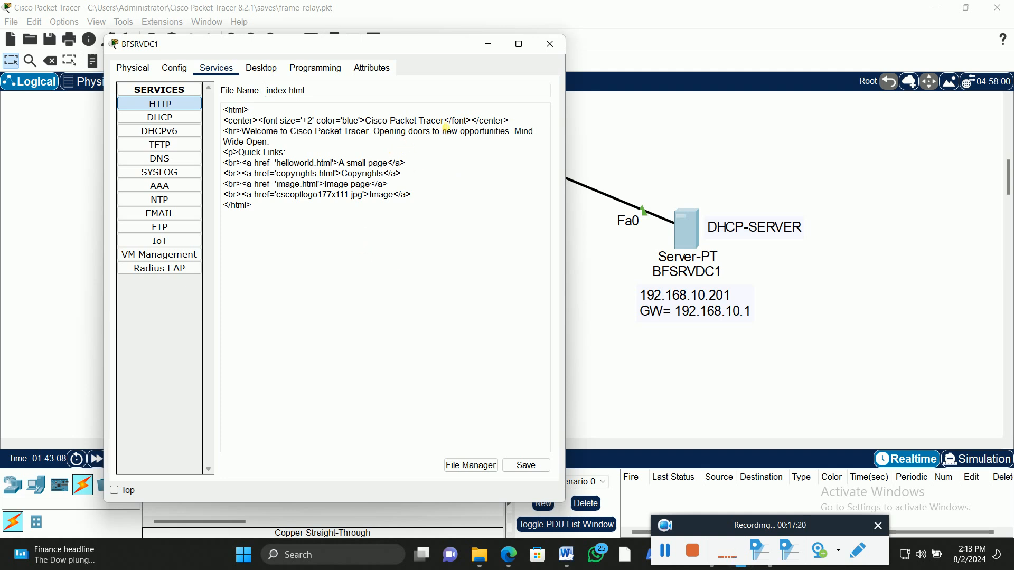
# - Replace the heading text "Cisco Packet Tracer" in index.html with "BIGFIRM COMPANY LIMITED"
pyautogui.click(446, 121)
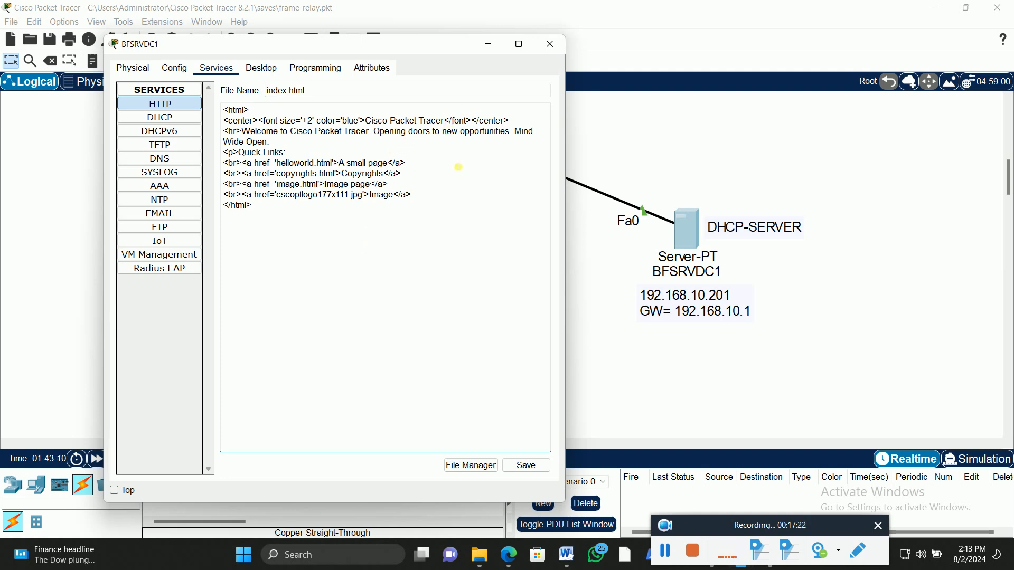
pyautogui.press('BackSpace')
pyautogui.press('BackSpace')
pyautogui.press('BackSpace')
pyautogui.press('BackSpace')
pyautogui.press('BackSpace')
pyautogui.press('BackSpace')
pyautogui.press('BackSpace')
pyautogui.press('BackSpace')
pyautogui.press('BackSpace')
pyautogui.press('BackSpace')
pyautogui.press('BackSpace')
pyautogui.press('BackSpace')
pyautogui.press('BackSpace')
pyautogui.press('BackSpace')
pyautogui.press('BackSpace')
pyautogui.press('BackSpace')
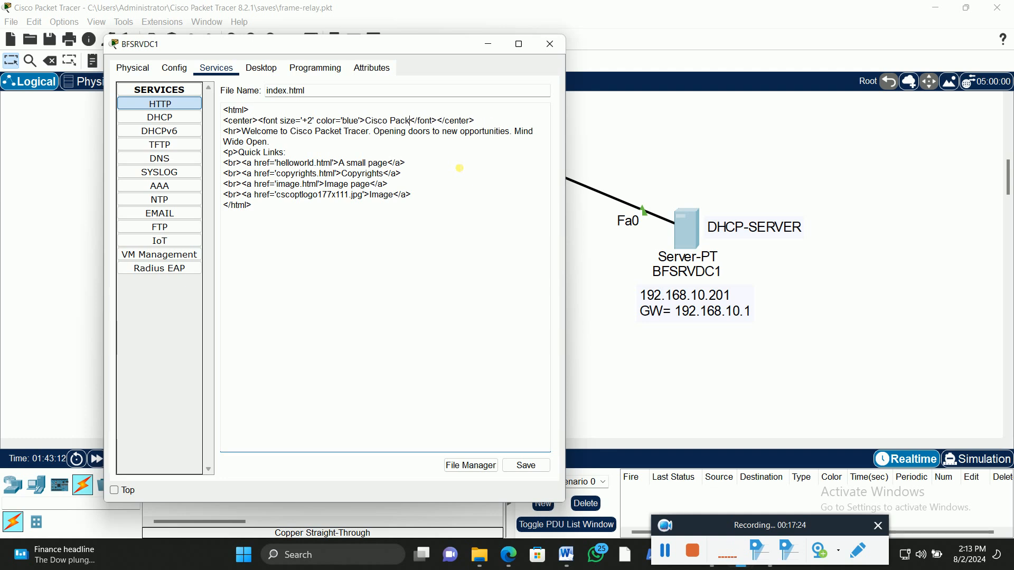
pyautogui.press('BackSpace')
pyautogui.press('BackSpace')
pyautogui.press('BackSpace')
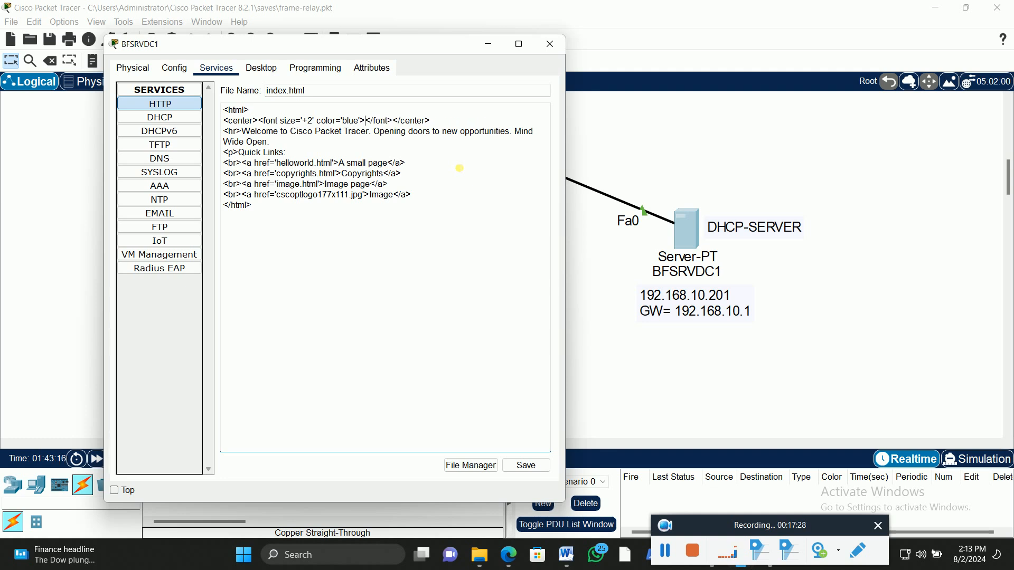
pyautogui.write('BIGFIRM')
pyautogui.write(' COMP')
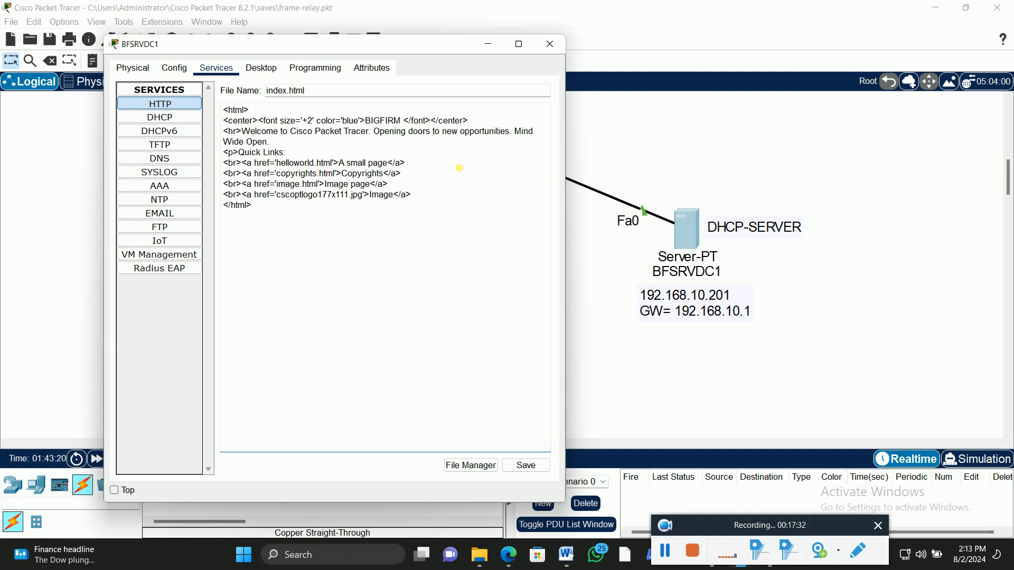
pyautogui.write('ANY L')
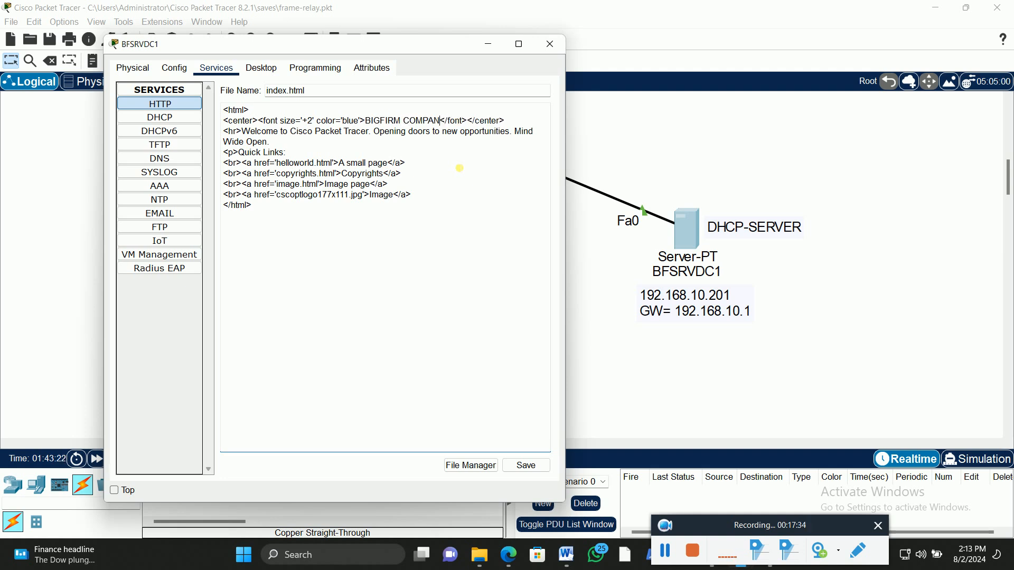
pyautogui.write('IMITED')
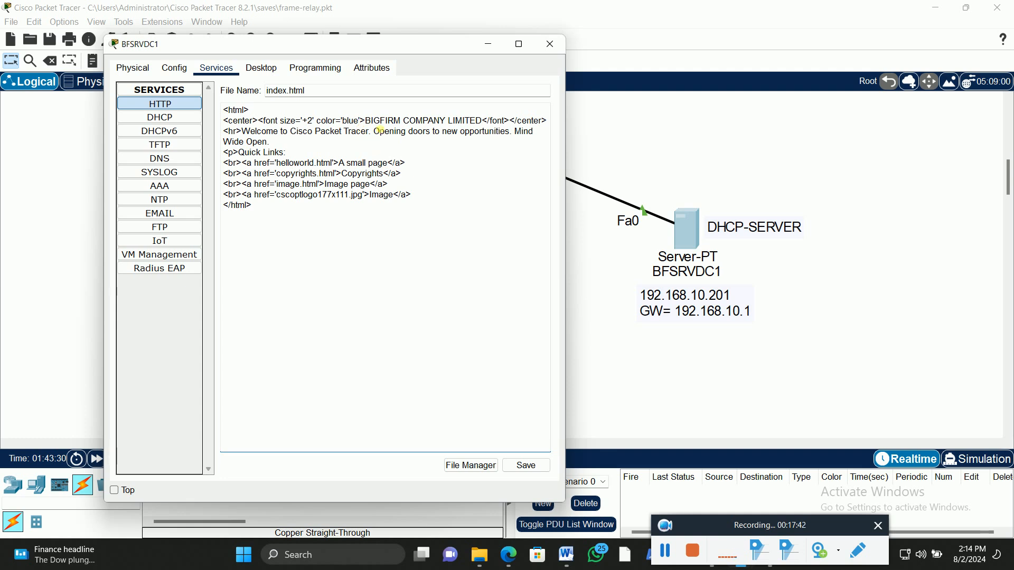
# - Set the index.html heading's font color to red and its size to +5
pyautogui.press('BackSpace')
pyautogui.press('BackSpace')
pyautogui.press('BackSpace')
pyautogui.press('BackSpace')
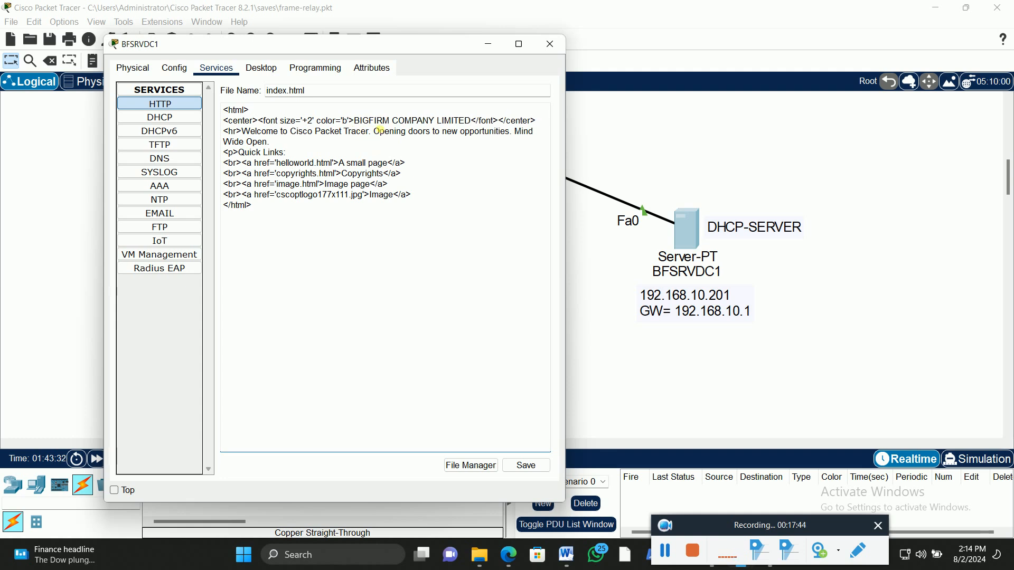
pyautogui.write('gred')
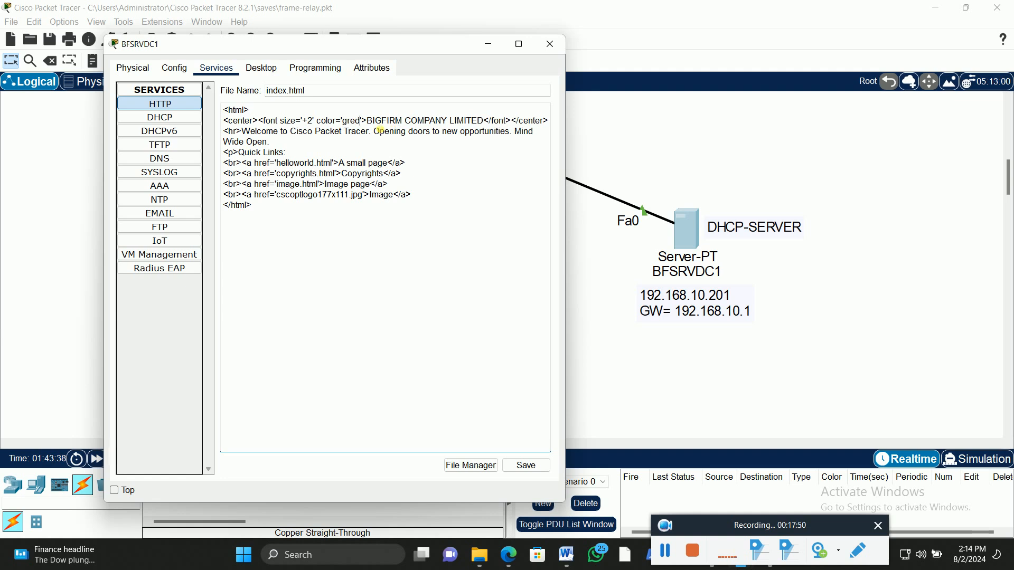
pyautogui.click(345, 121)
pyautogui.press('BackSpace')
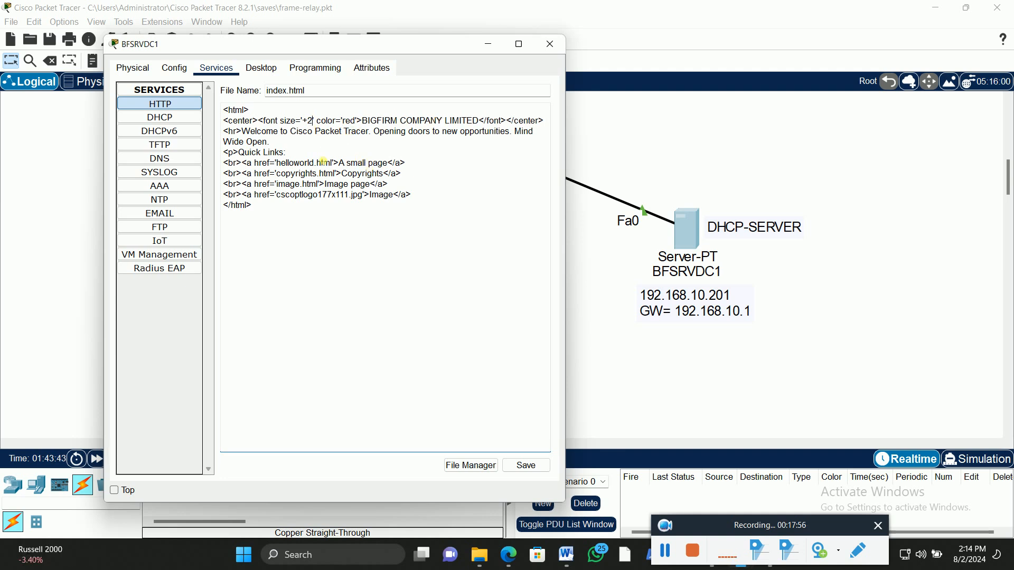
pyautogui.press('BackSpace')
pyautogui.write('5')
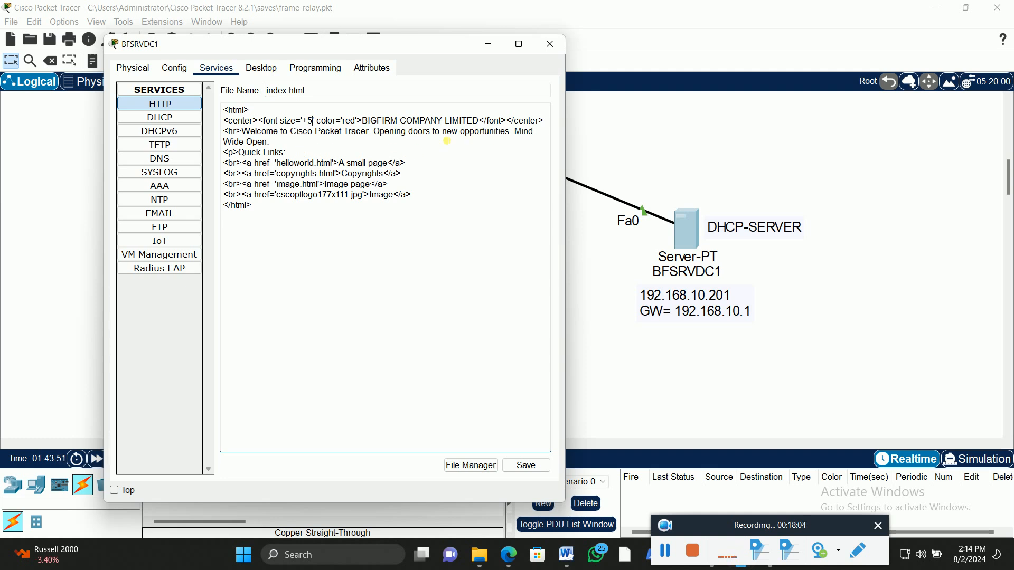
# - Replace "Cisco Packet Tracer" in the welcome sentence with the copied heading text "BIGFIRM COMPANY LIMITED" and save index.html
pyautogui.moveTo(482, 125); pyautogui.dragTo(368, 124)
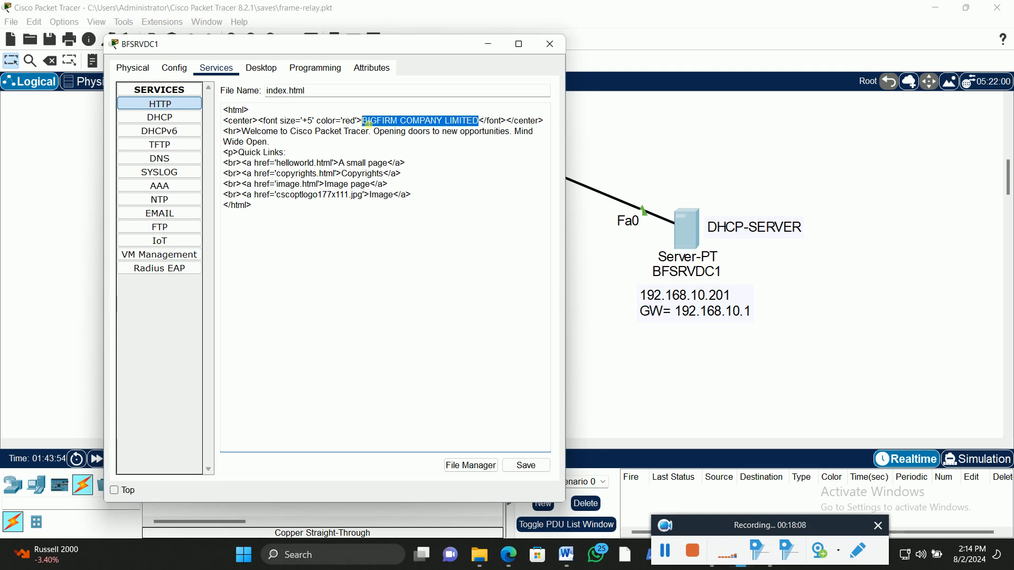
pyautogui.rightClick(371, 123)
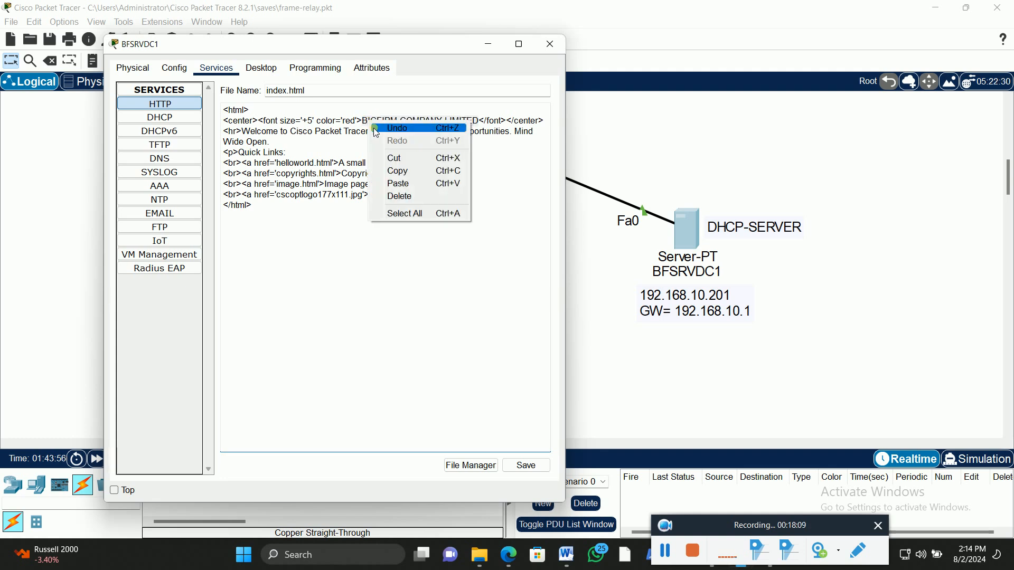
pyautogui.click(395, 170)
pyautogui.moveTo(368, 133); pyautogui.dragTo(297, 135)
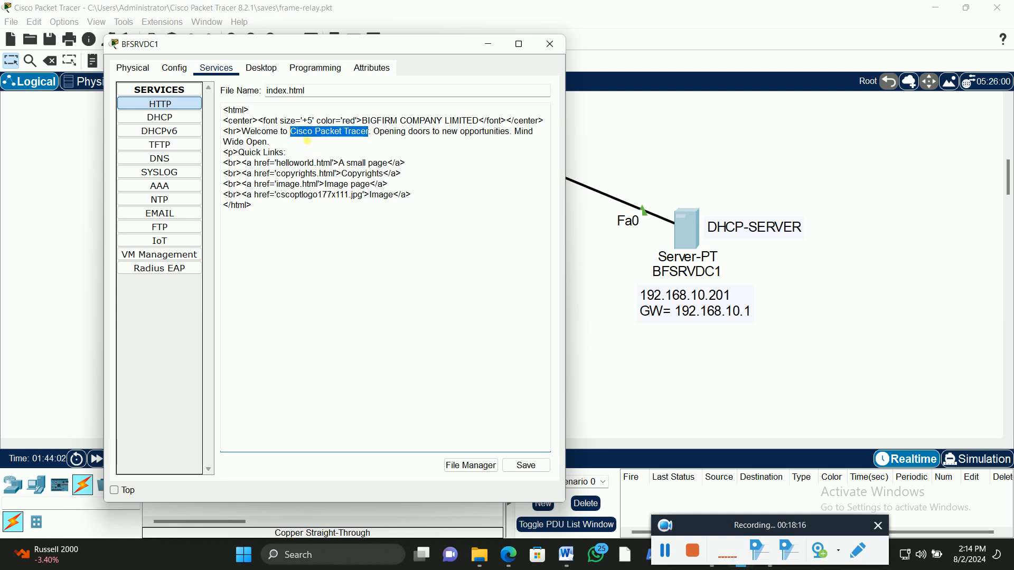
pyautogui.press('BackSpace')
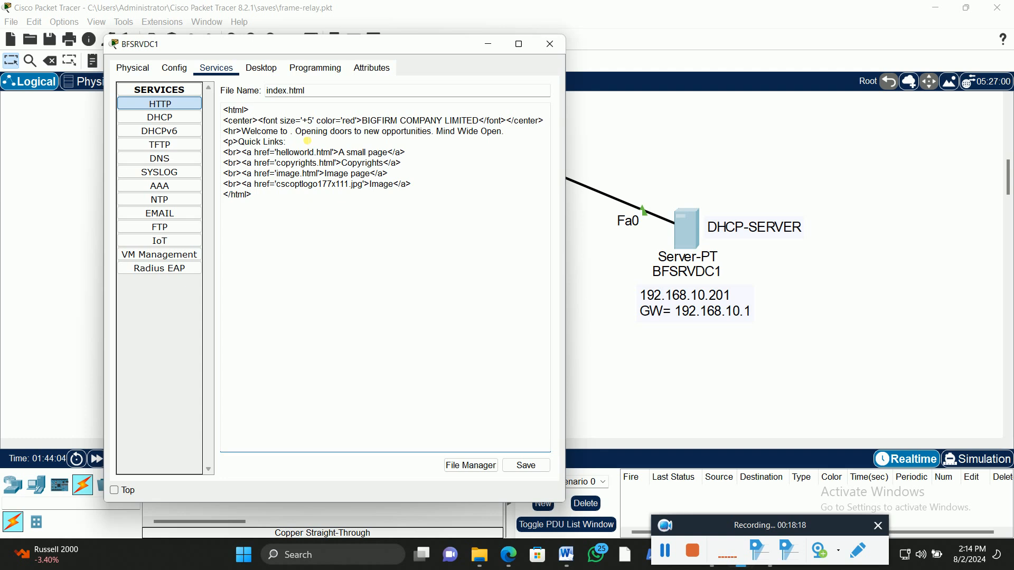
pyautogui.hotkey('ctrl', 'v')
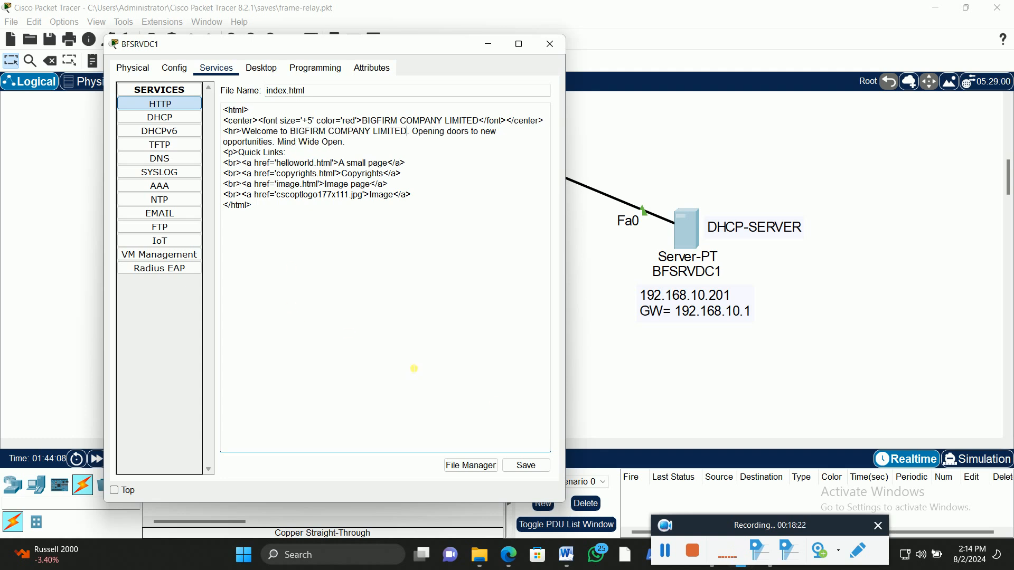
pyautogui.click(526, 465)
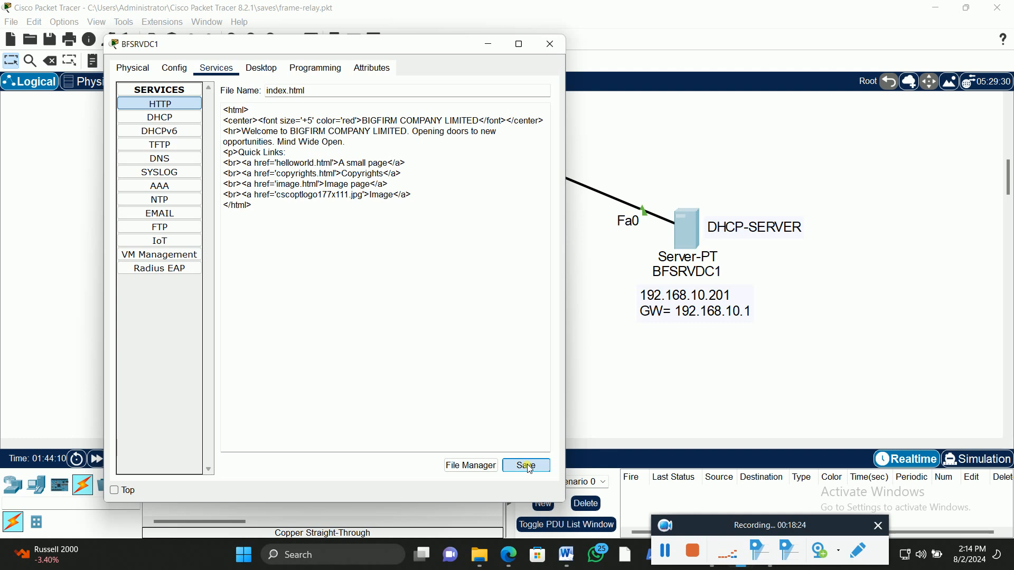
# - Finish saving the edited index.html and close the BFSRVDC1 window
pyautogui.click(376, 293)
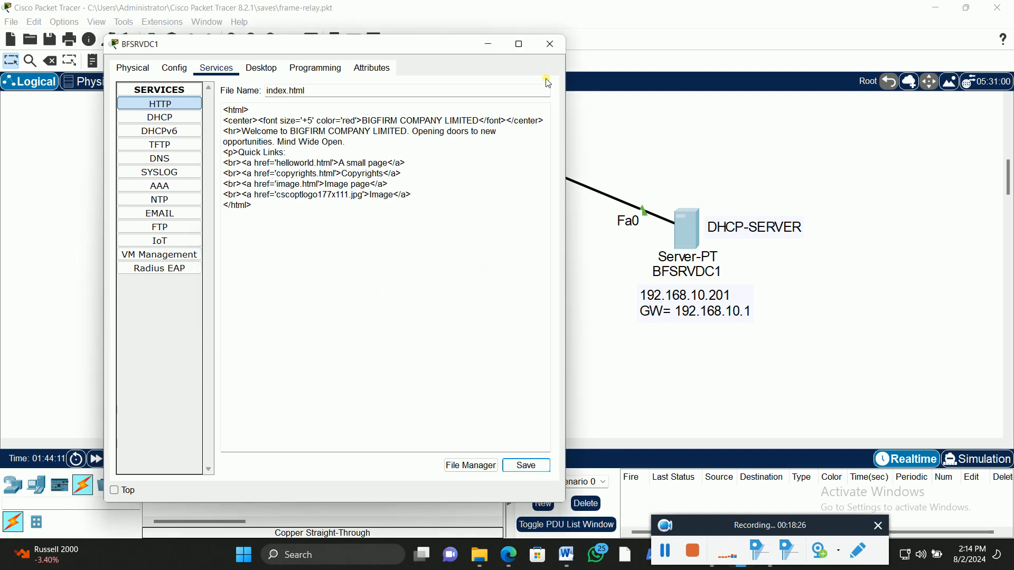
pyautogui.click(551, 44)
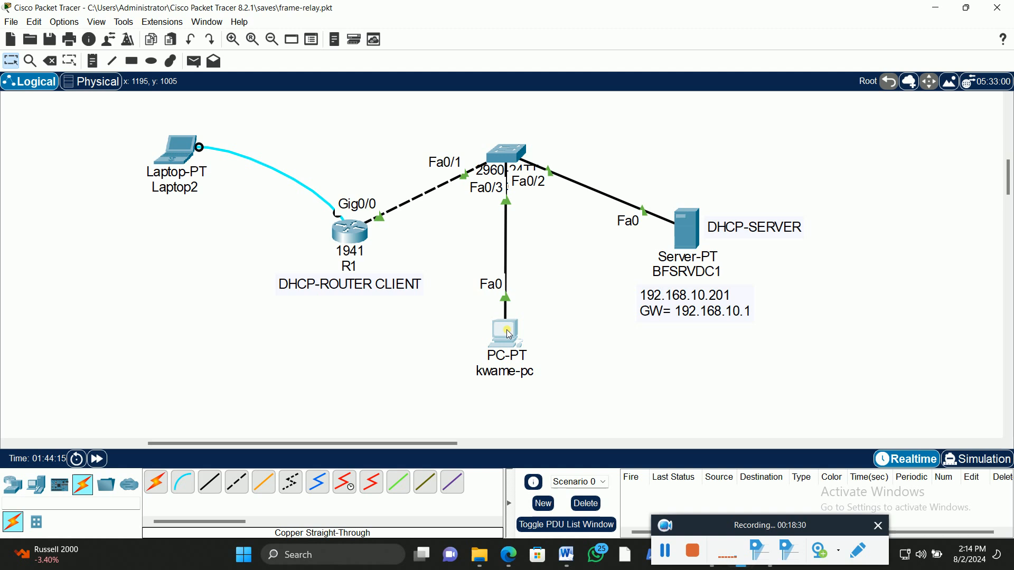
# - Load 192.168.10.201 in the PC's web browser to check the customized page, and close the PC's window
pyautogui.click(501, 356)
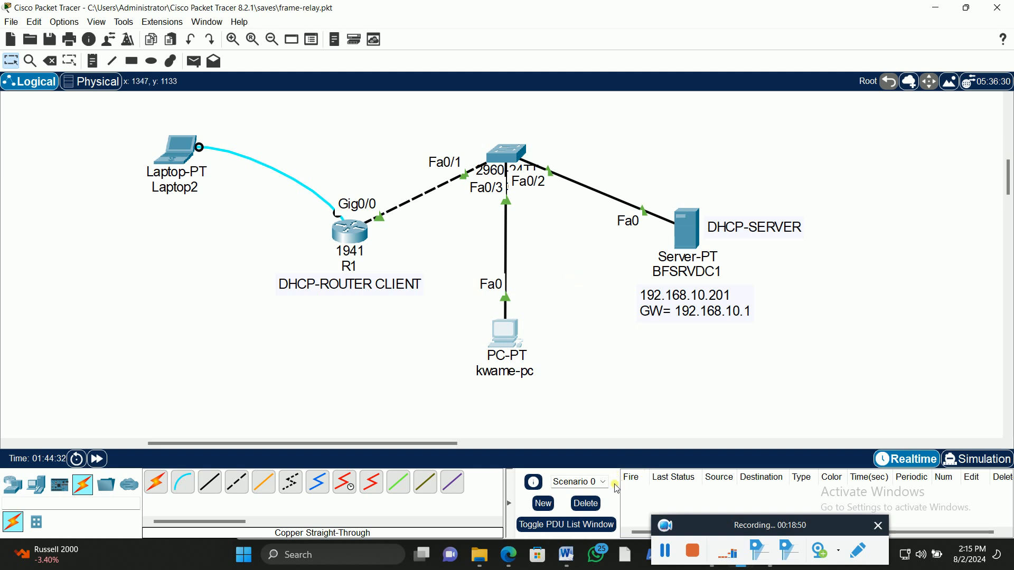
pyautogui.click(507, 338)
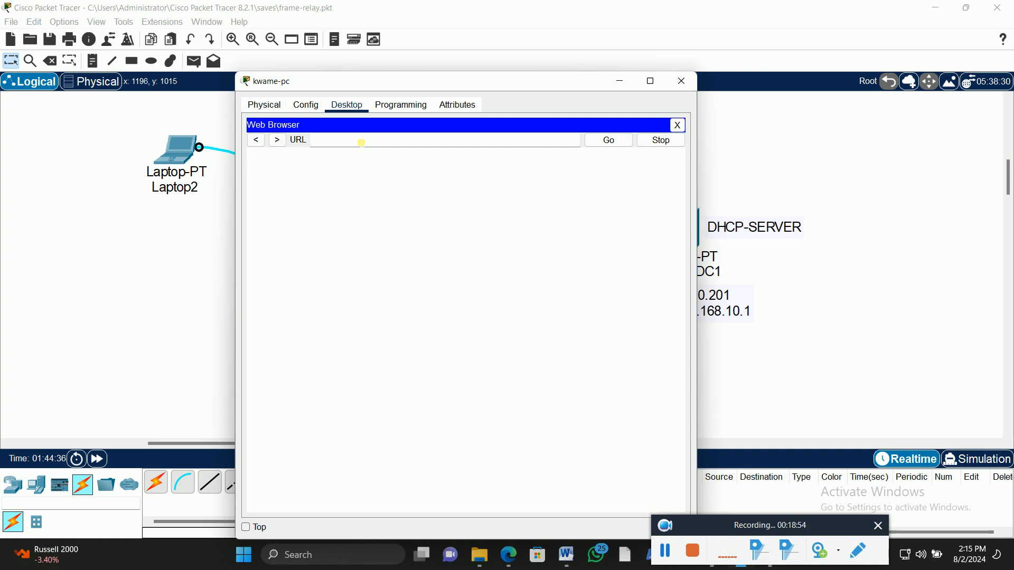
pyautogui.click(361, 143)
pyautogui.write('192.168.10.201')
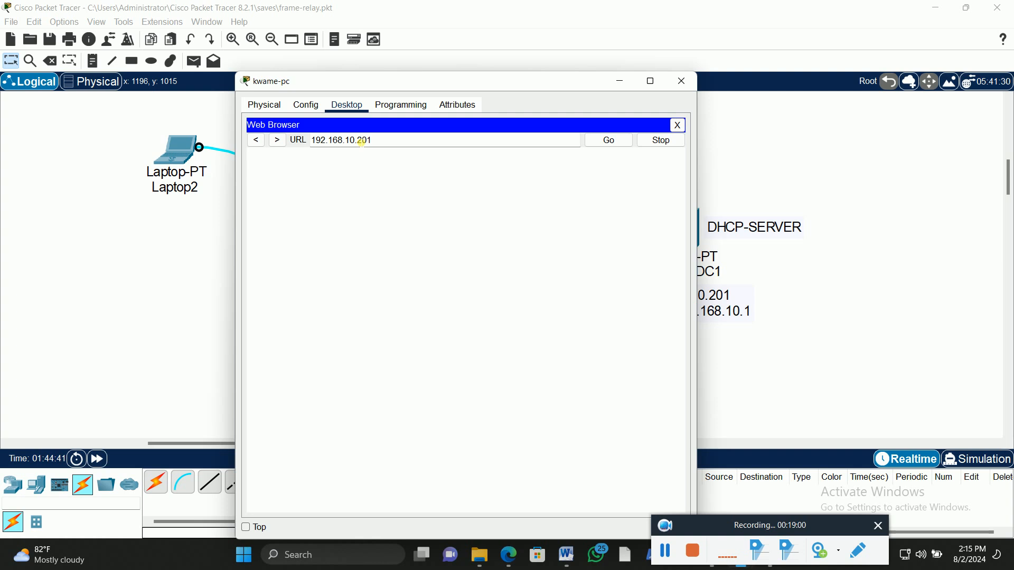
pyautogui.press('Return')
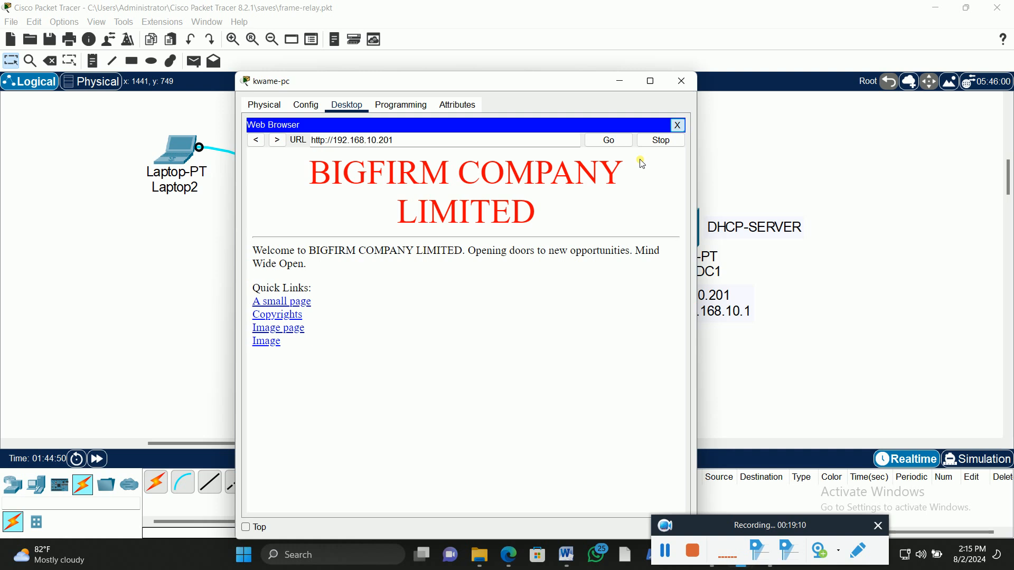
pyautogui.click(679, 126)
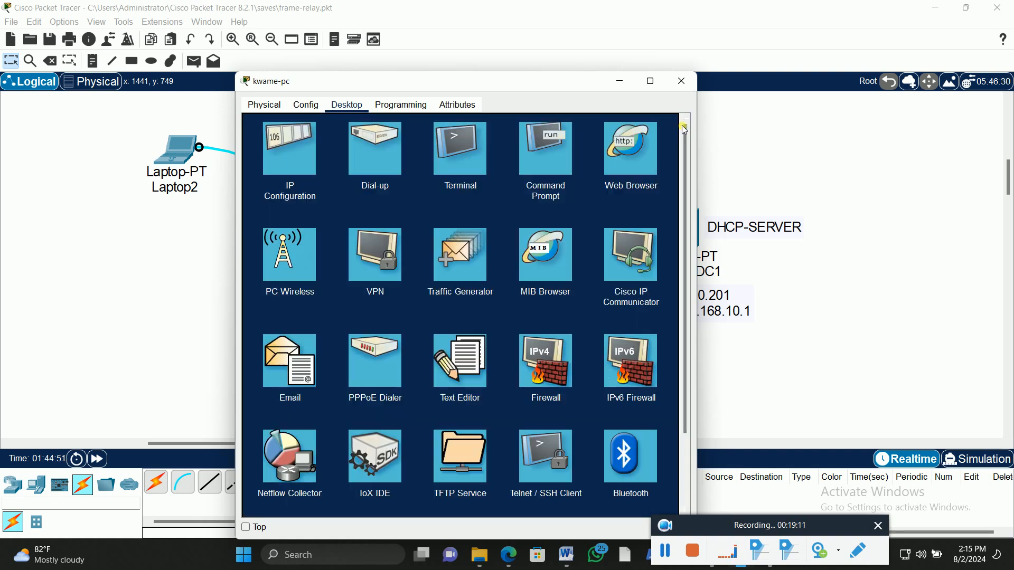
pyautogui.click(682, 79)
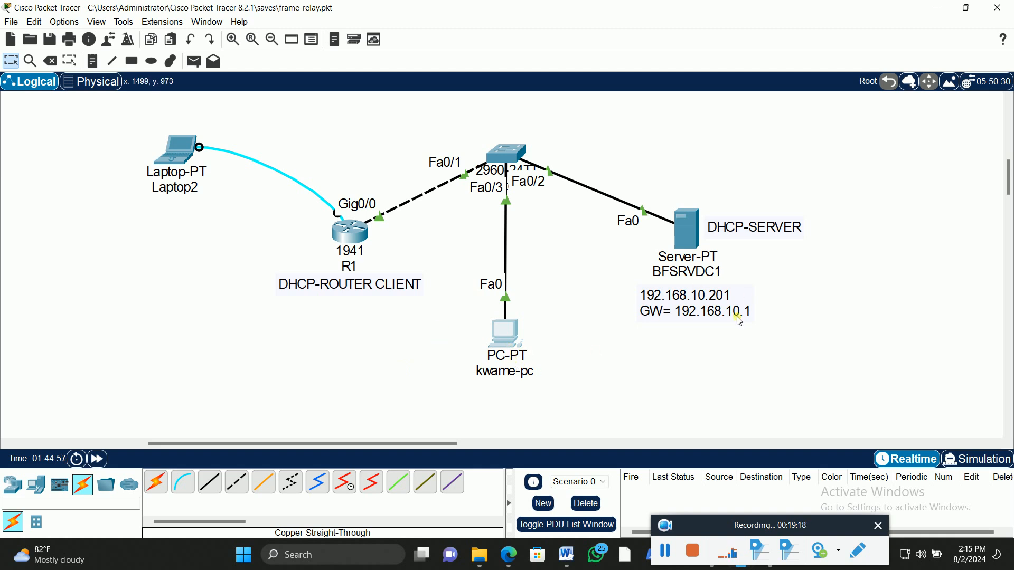
# - Open BFSRVDC1's DNS service and turn it on
pyautogui.click(693, 233)
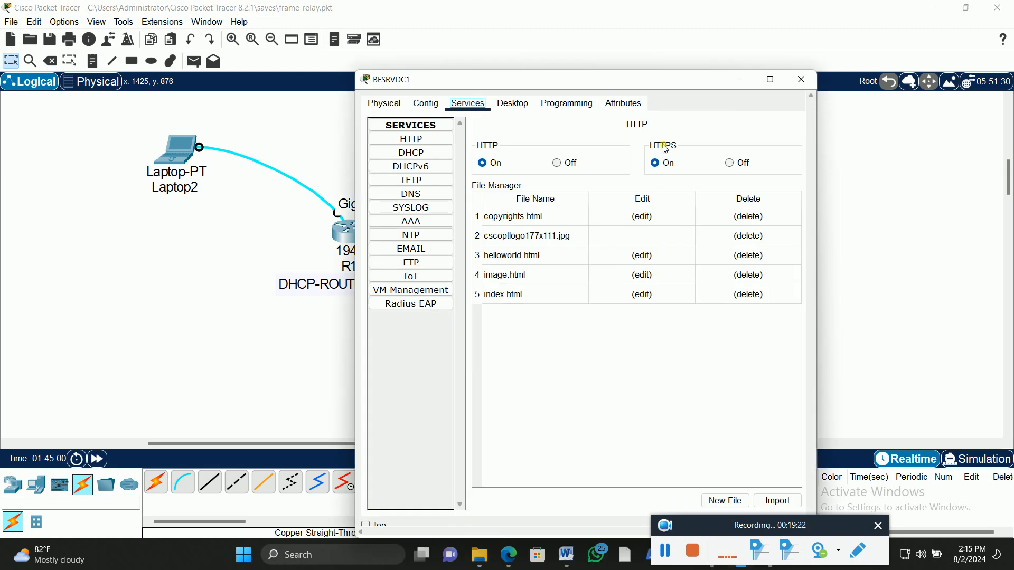
pyautogui.moveTo(585, 79); pyautogui.dragTo(436, 27)
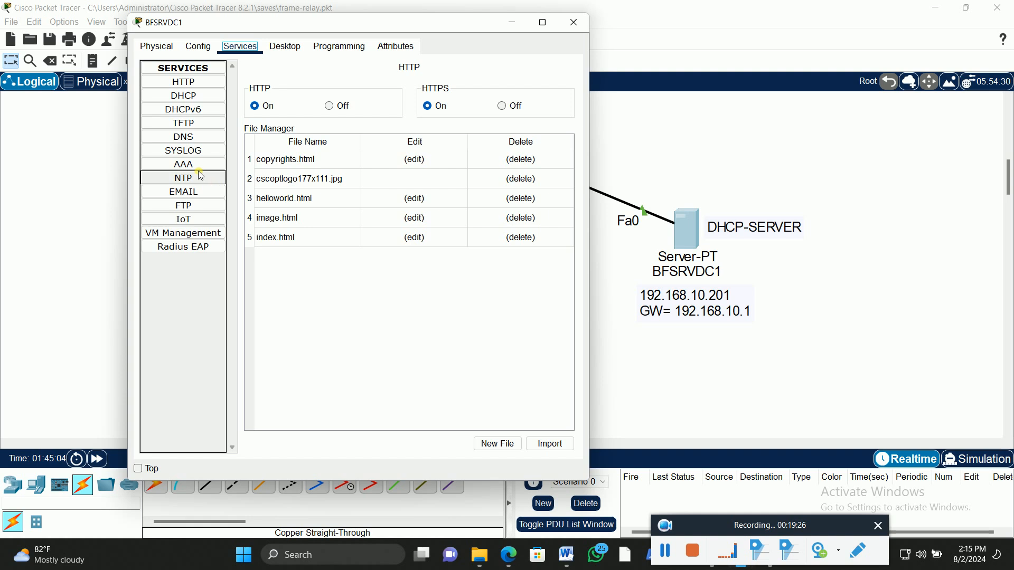
pyautogui.click(192, 140)
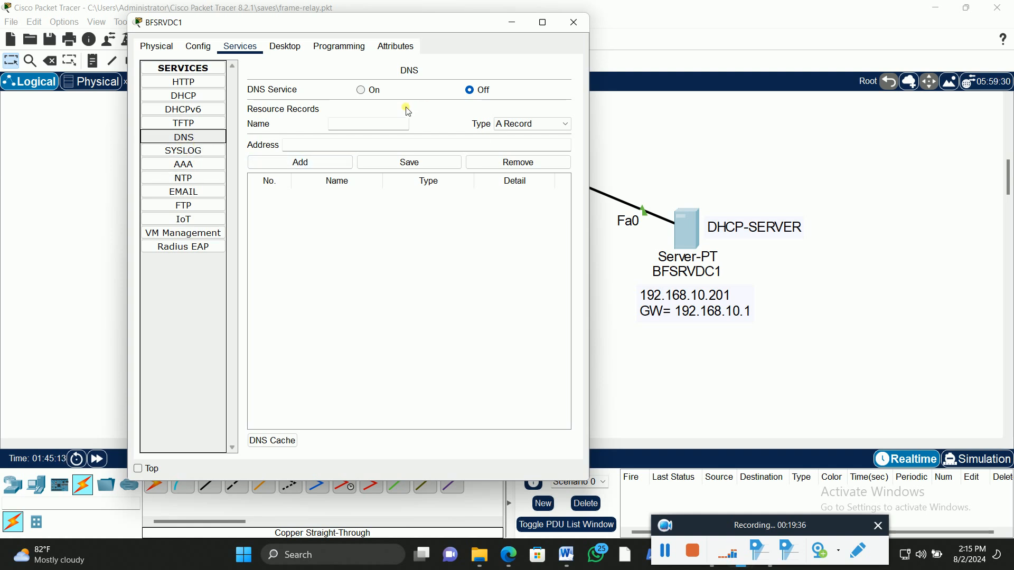
pyautogui.click(362, 91)
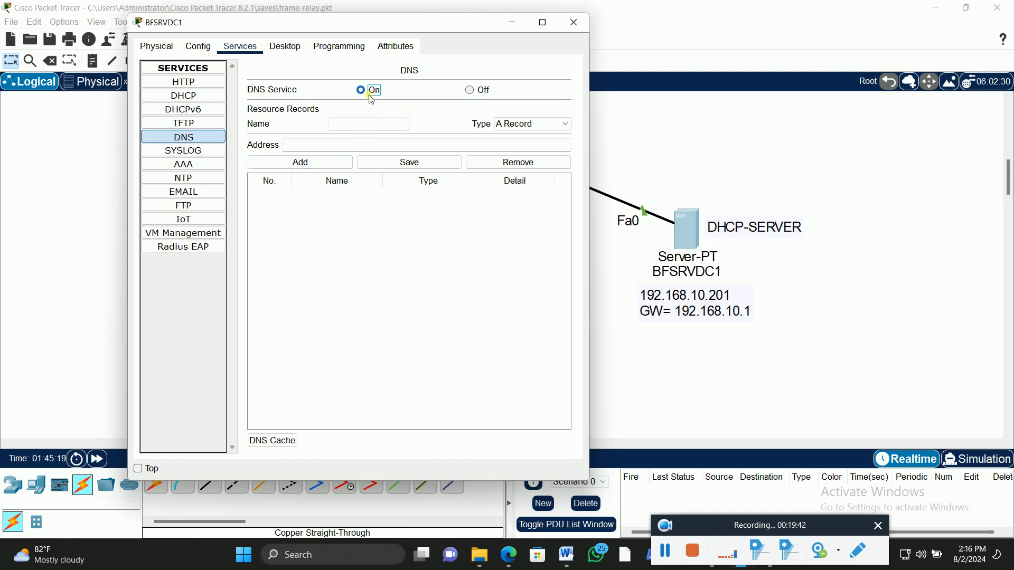
# - Add a DNS A record for bigfirm.com with the address 192.168.10.201
pyautogui.click(350, 127)
pyautogui.write('bigfirm.com')
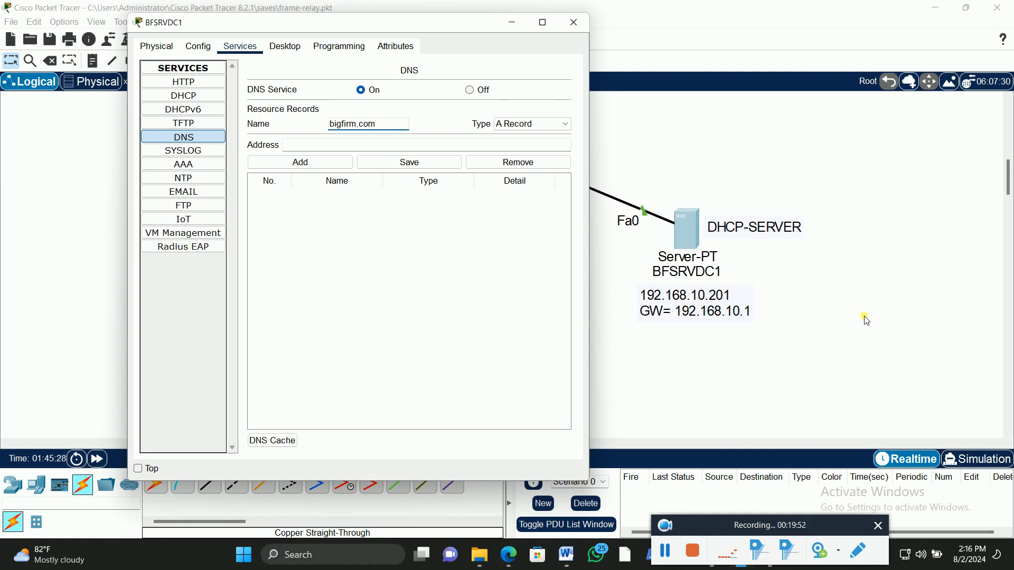
pyautogui.click(318, 149)
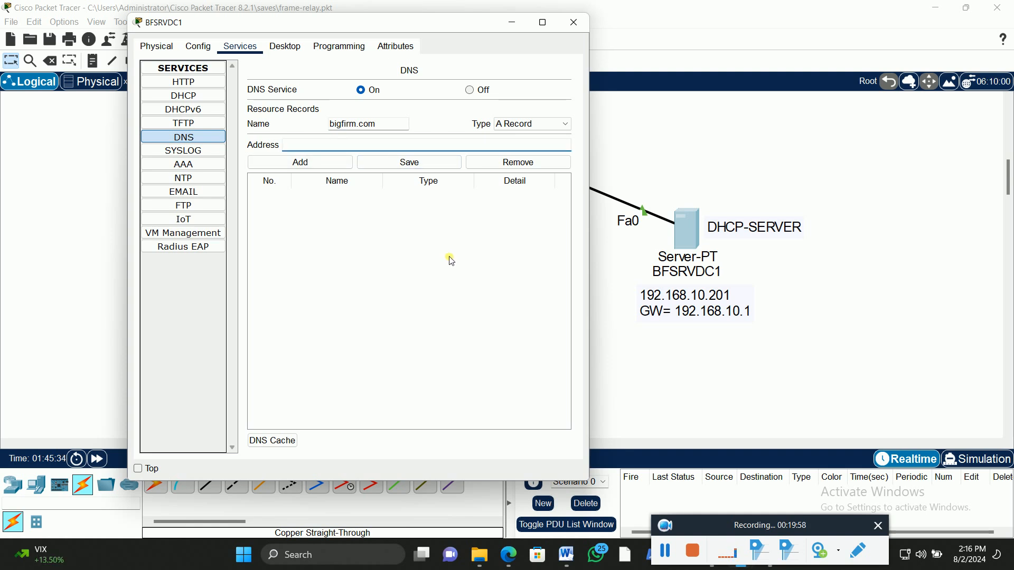
pyautogui.write('92.168.10.201')
pyautogui.click(309, 169)
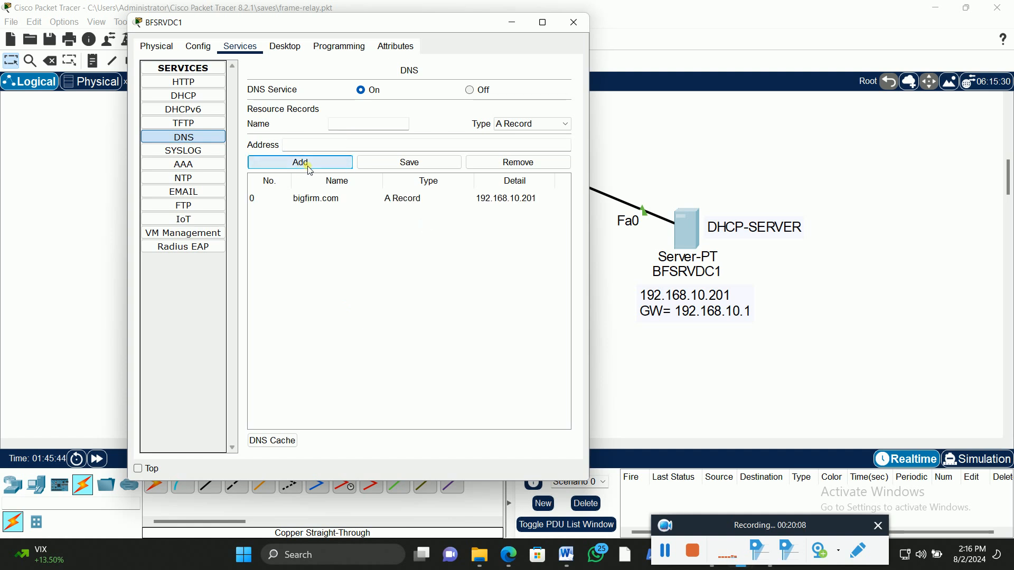
# - Add a DNS A record under the PC's device name with the address 192.168.10.151
pyautogui.moveTo(365, 27); pyautogui.dragTo(776, 25)
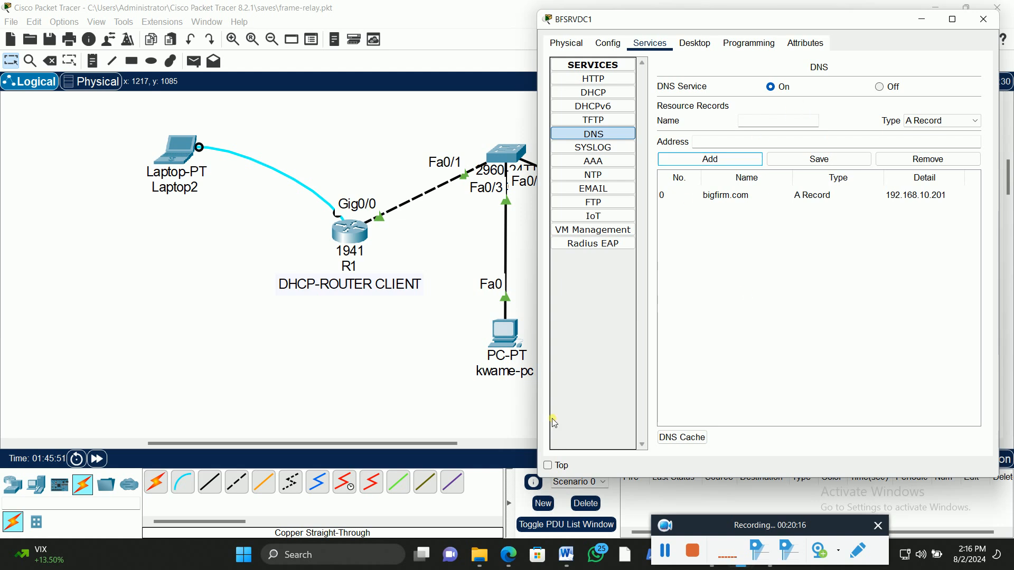
pyautogui.click(765, 126)
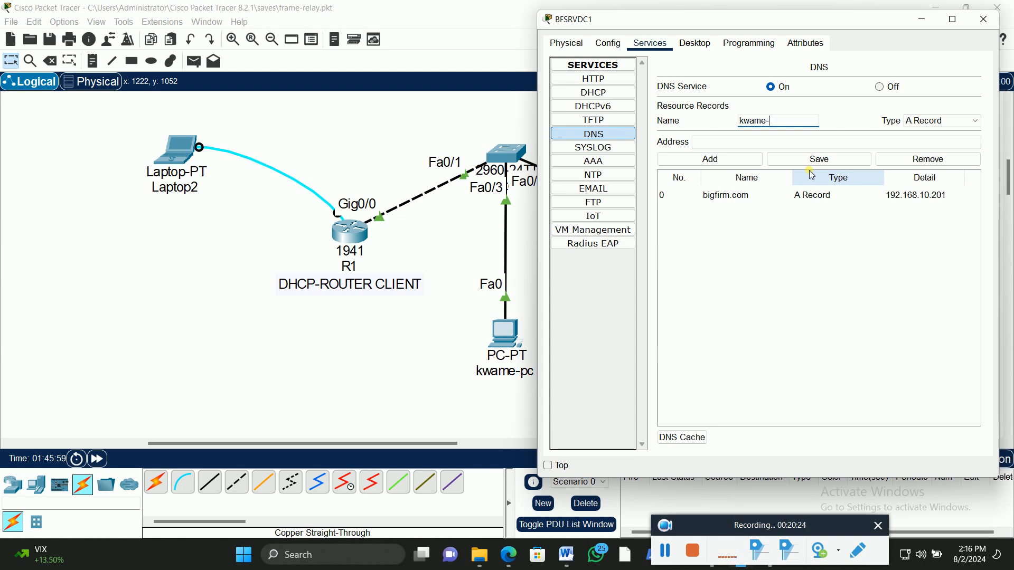
pyautogui.write('kwame-pc')
pyautogui.click(732, 147)
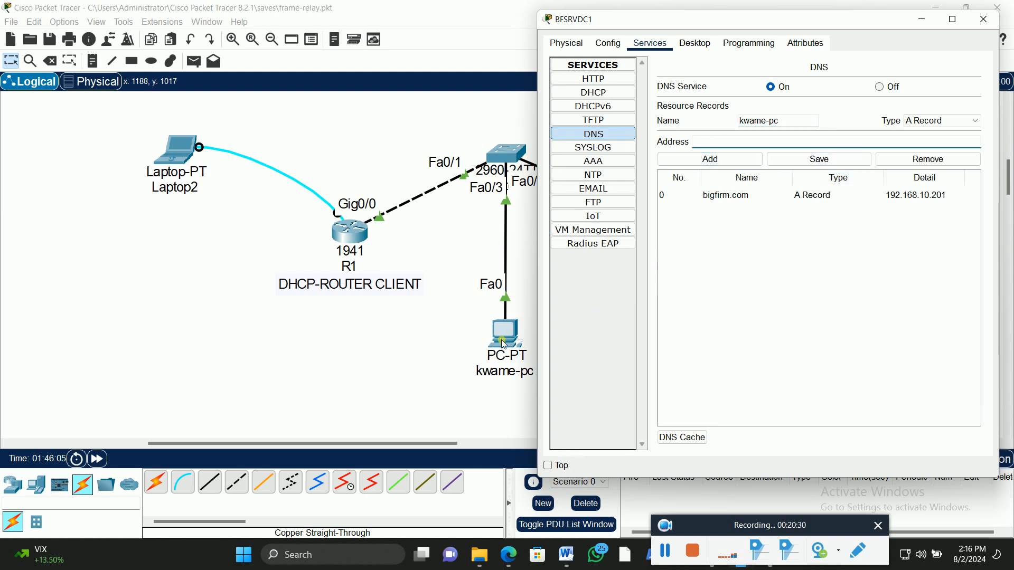
pyautogui.click(724, 148)
pyautogui.write('192.168')
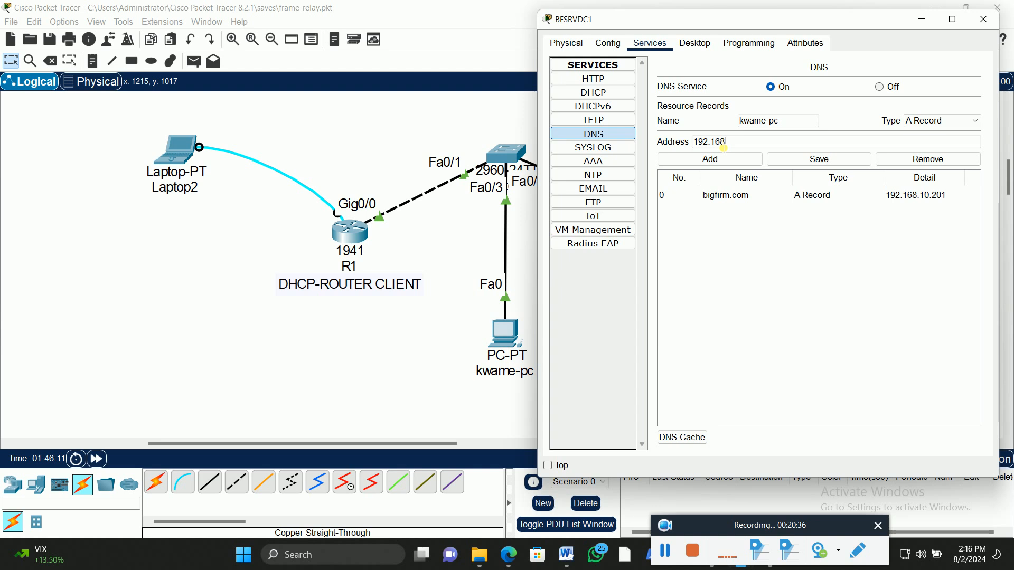
pyautogui.write('.10.151')
pyautogui.click(723, 160)
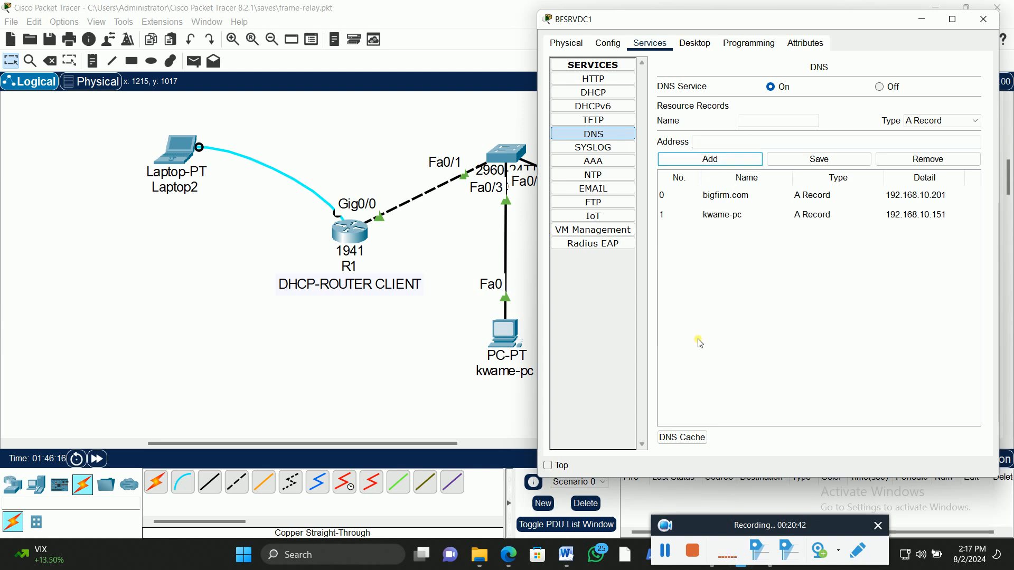
# - Check the PC's IP address in the topology and reopen BFSRVDC1's DNS service
pyautogui.click(306, 362)
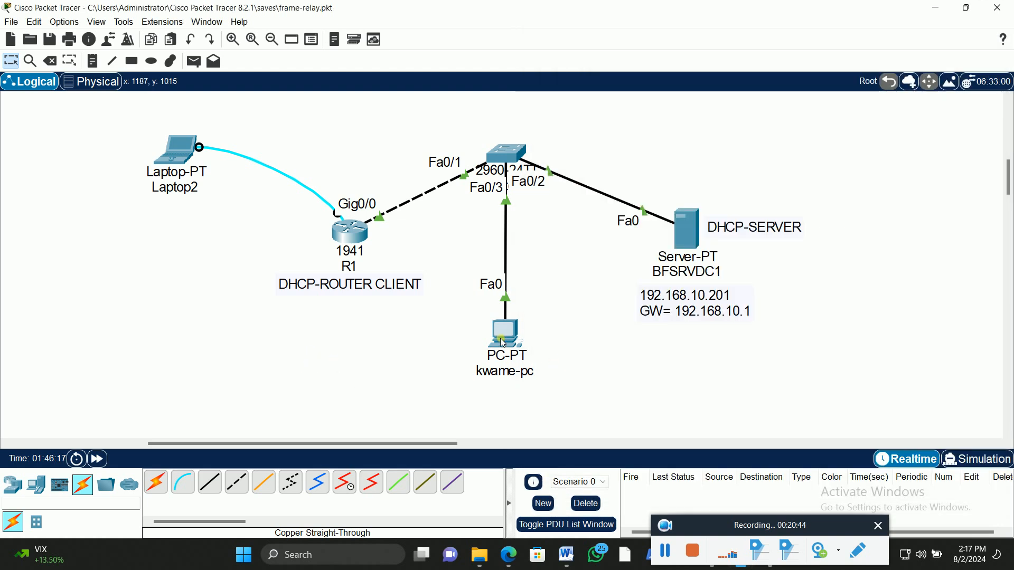
pyautogui.moveTo(507, 333)
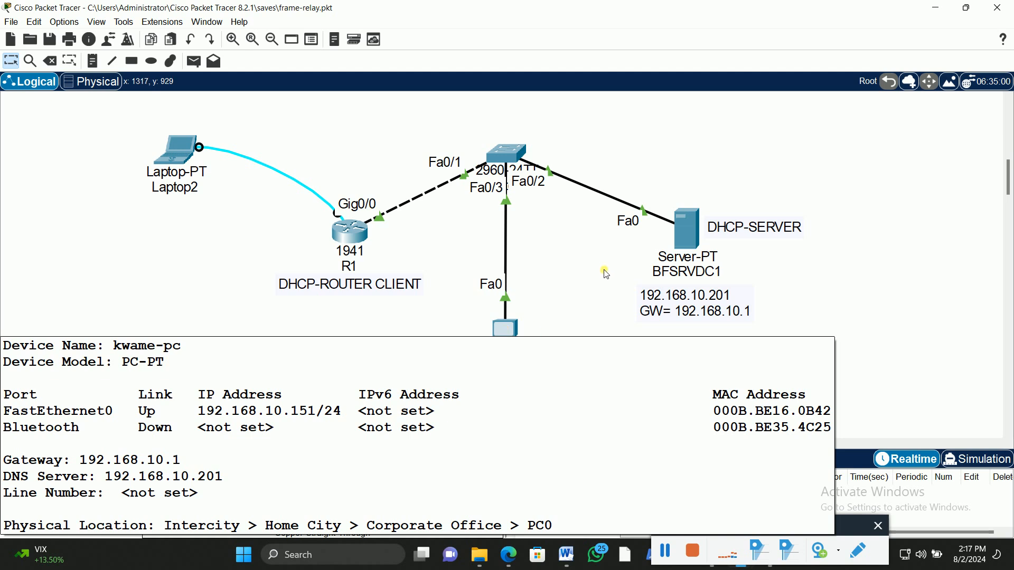
pyautogui.click(688, 226)
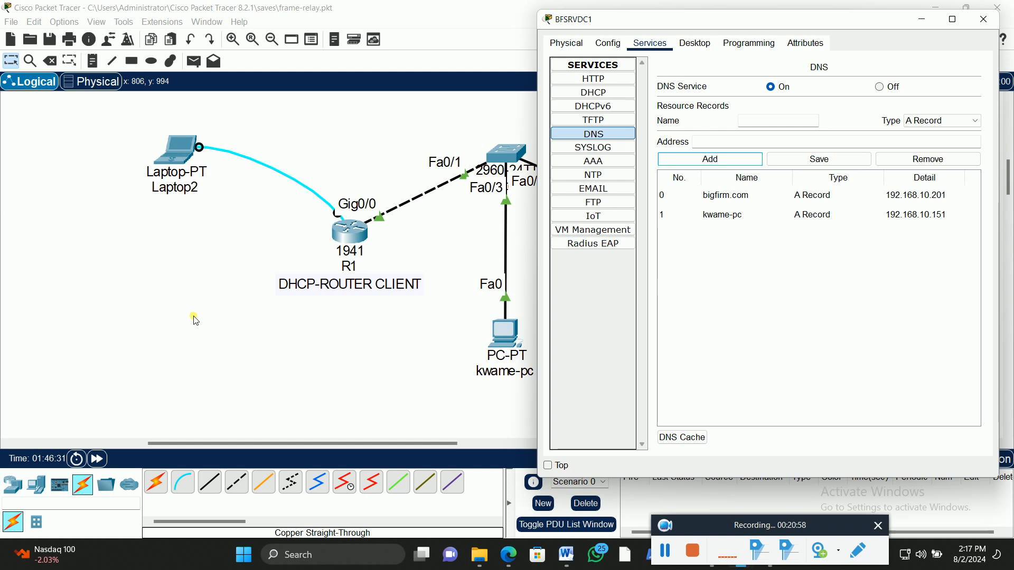
# - Add a DNS A record for bfsrvdc1 with the address 192.168.10.201 and close the BFSRVDC1 window
pyautogui.moveTo(828, 23); pyautogui.dragTo(450, 32)
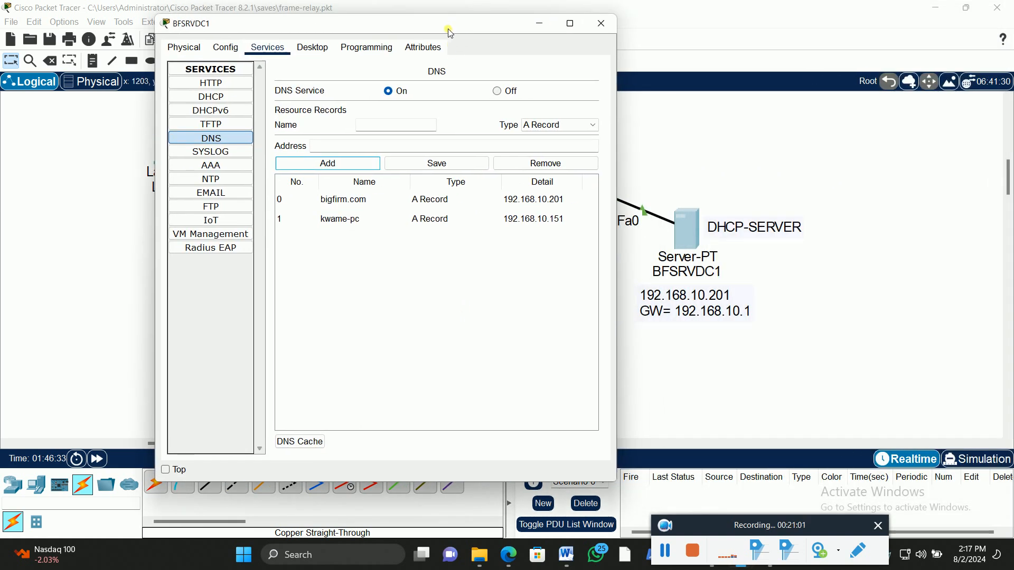
pyautogui.click(686, 228)
pyautogui.moveTo(689, 226); pyautogui.dragTo(686, 231)
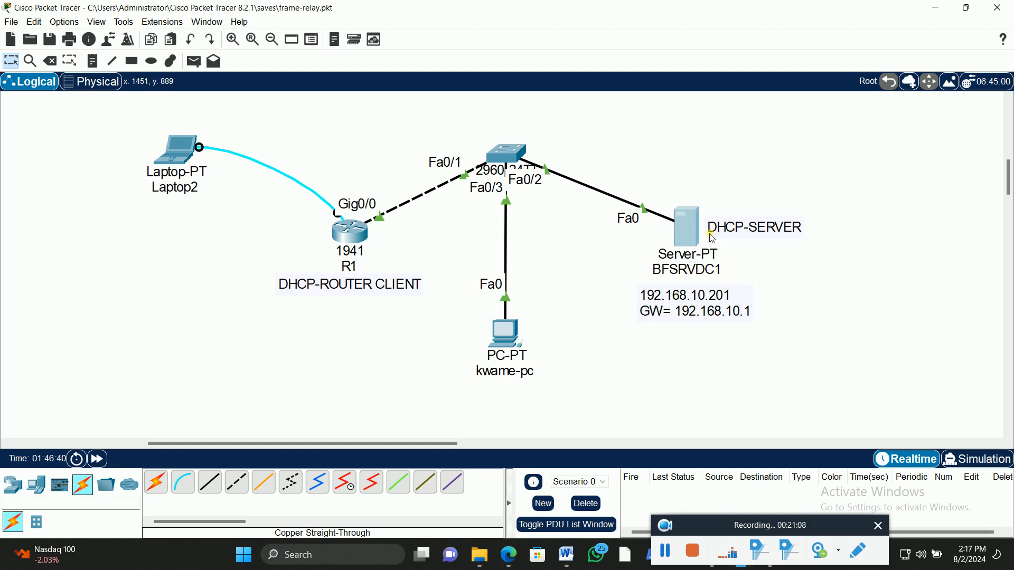
pyautogui.click(690, 228)
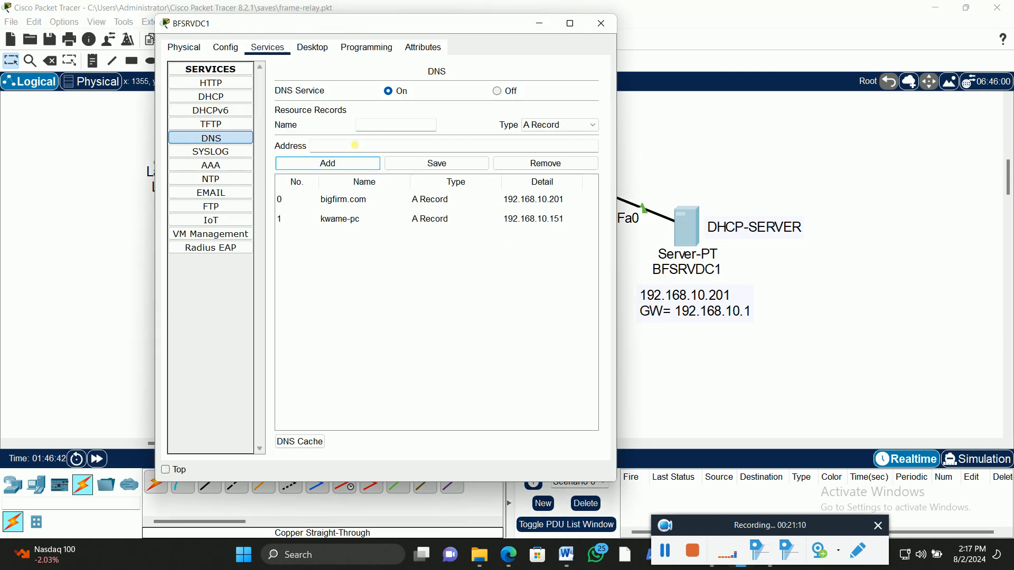
pyautogui.click(379, 125)
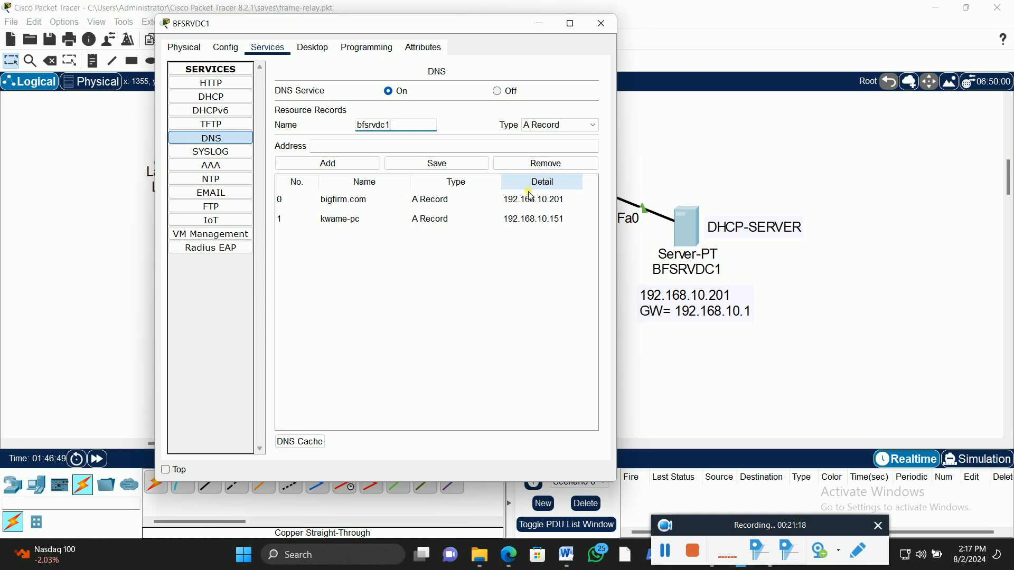
pyautogui.click(346, 150)
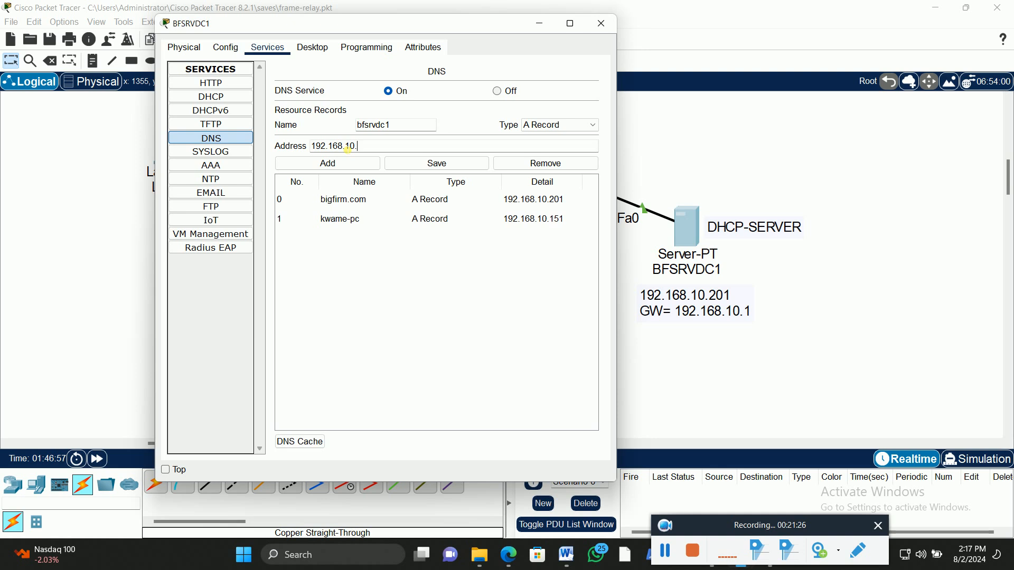
pyautogui.write('192.168.10.201')
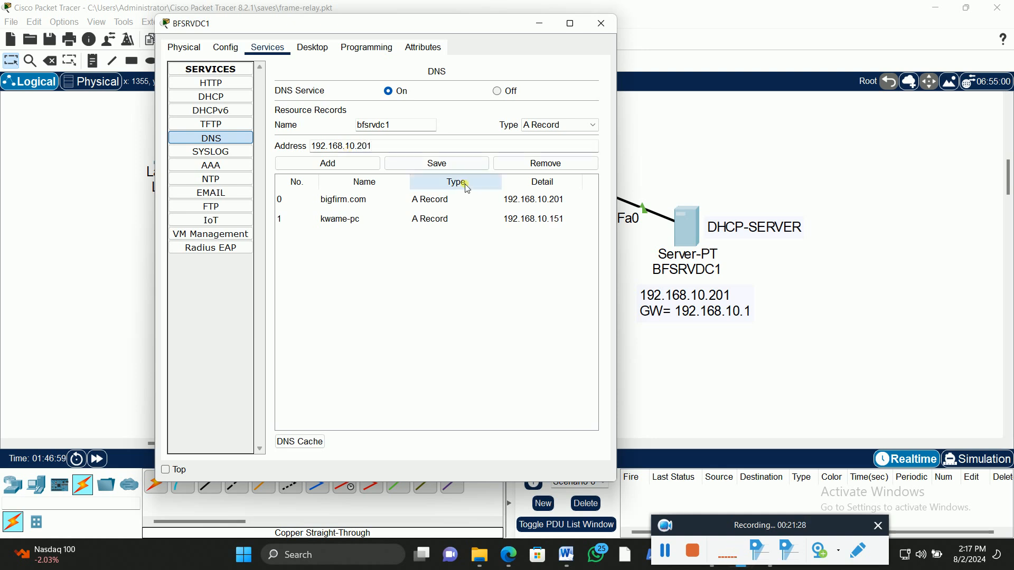
pyautogui.click(348, 165)
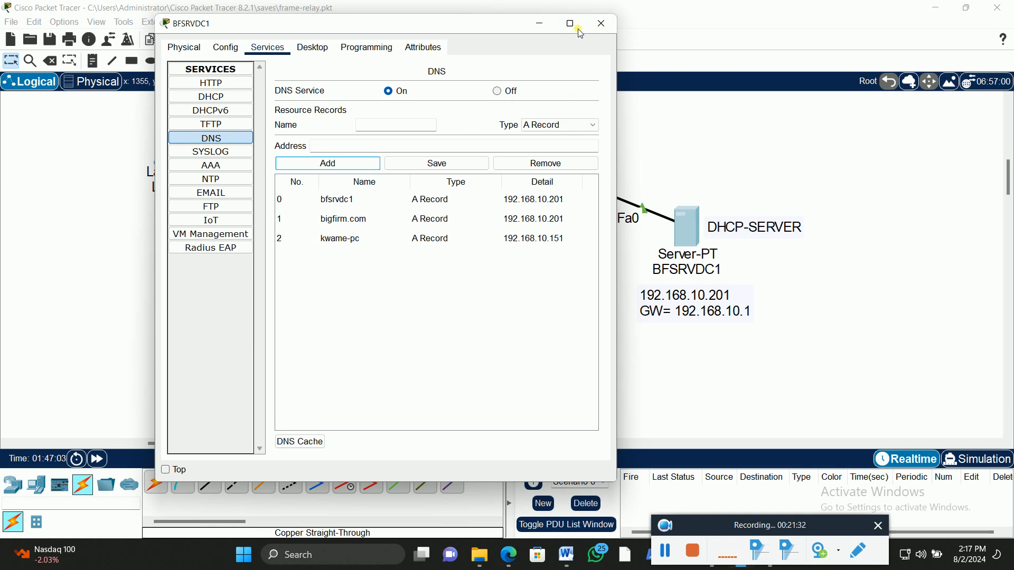
pyautogui.click(602, 24)
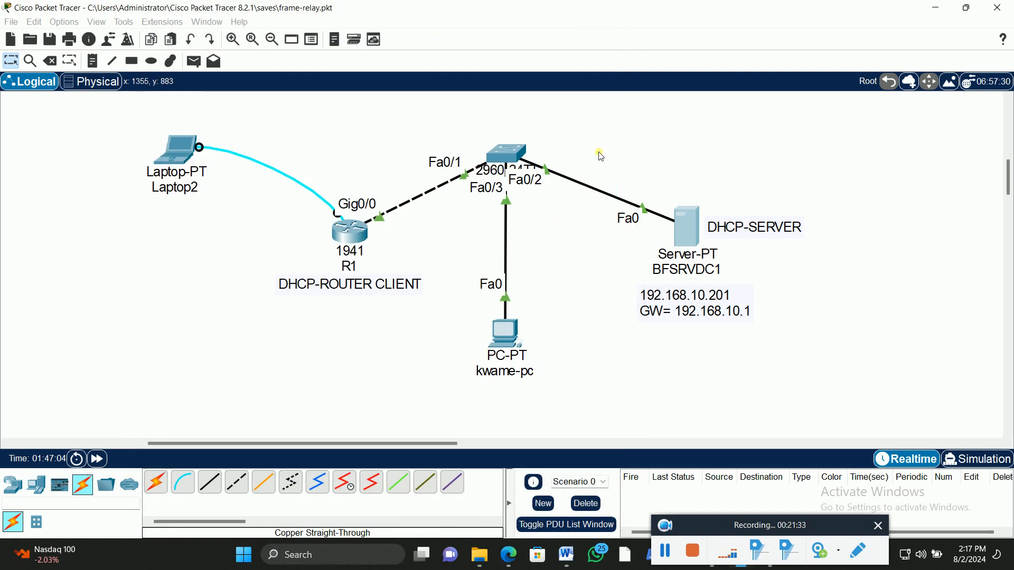
pyautogui.click(513, 335)
pyautogui.moveTo(645, 83); pyautogui.dragTo(328, 38)
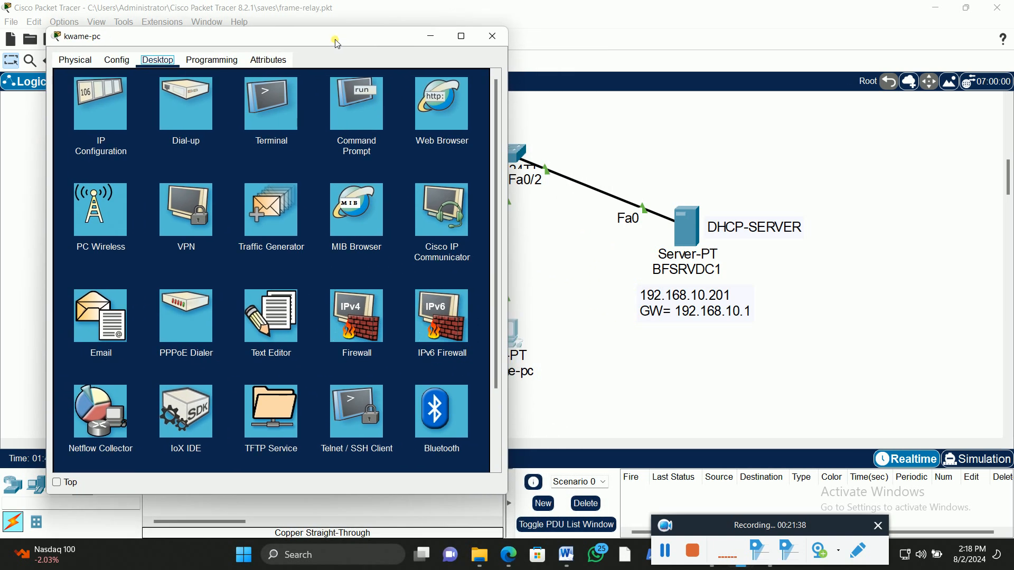
pyautogui.click(441, 106)
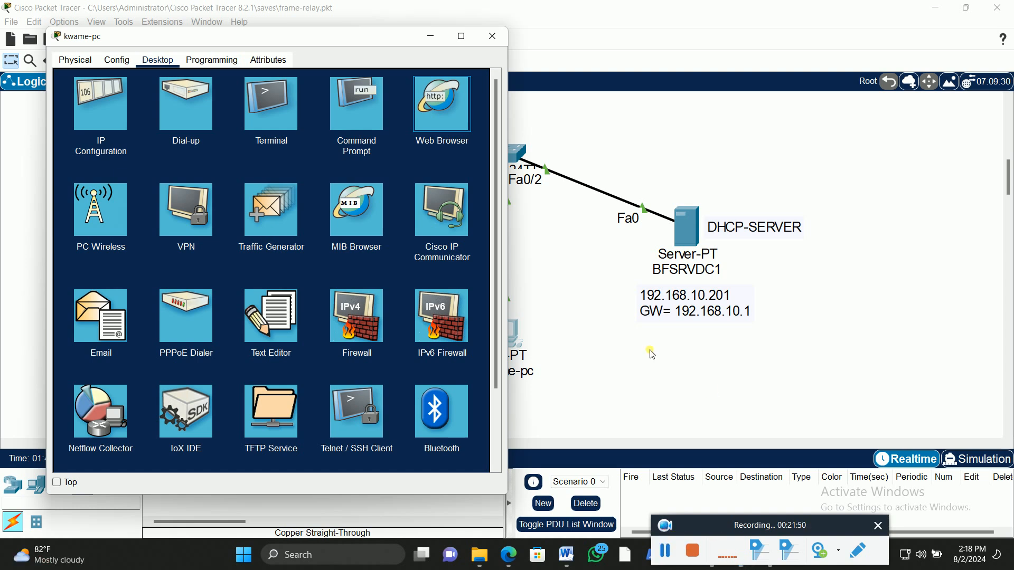
pyautogui.click(492, 36)
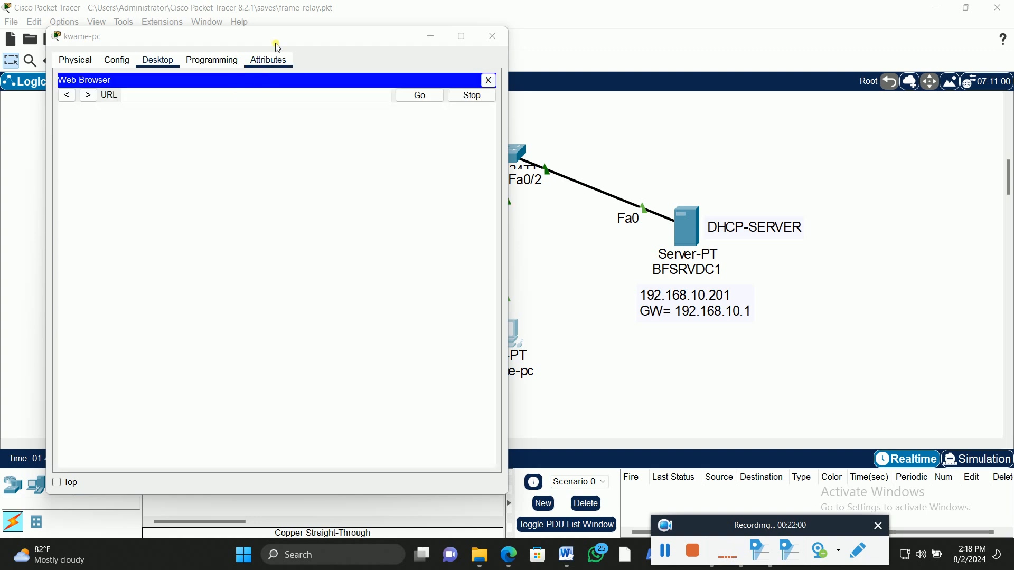
pyautogui.moveTo(277, 40); pyautogui.dragTo(232, 32)
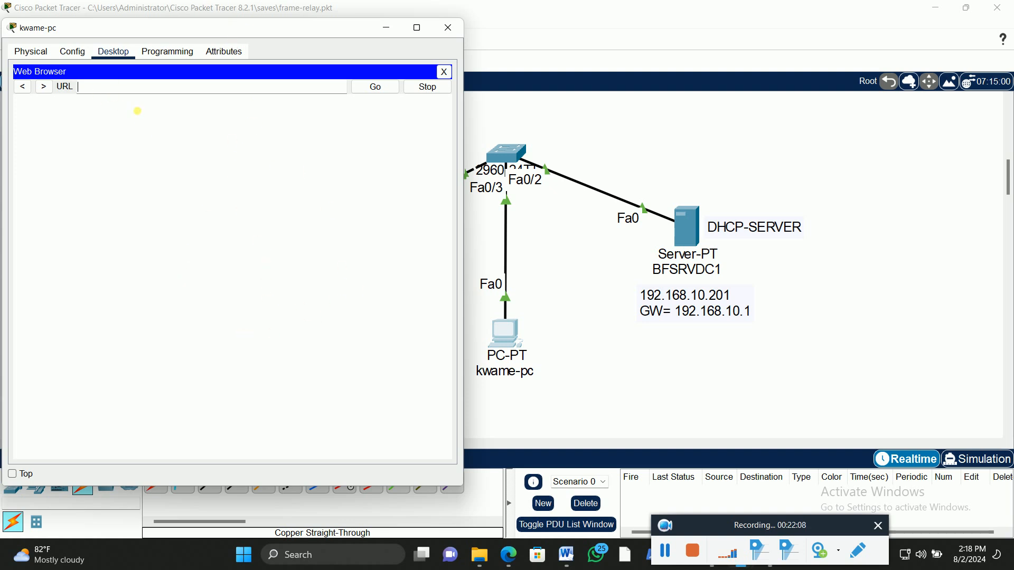
pyautogui.moveTo(240, 34); pyautogui.dragTo(244, 34)
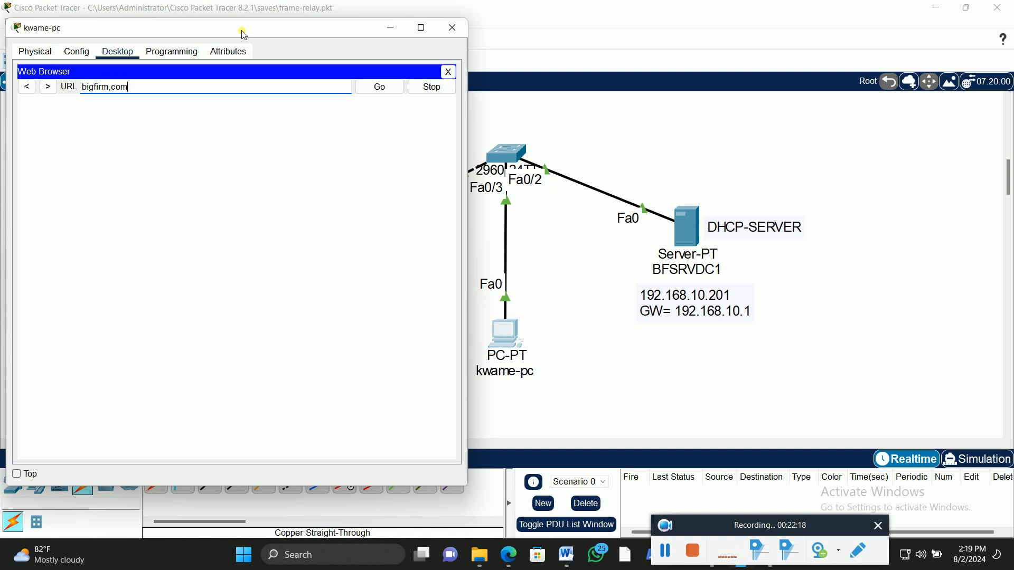
pyautogui.press('Return')
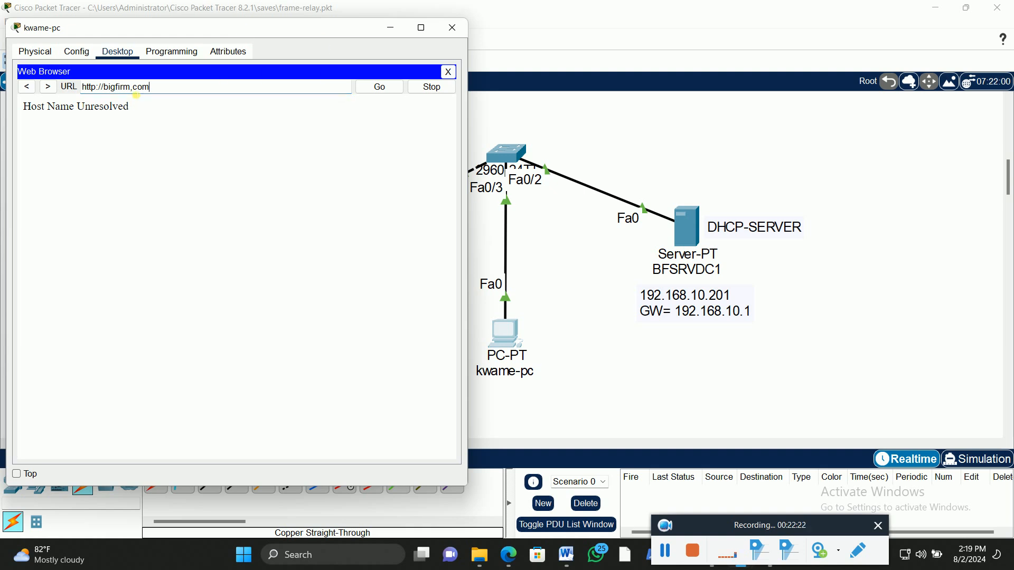
pyautogui.write('.')
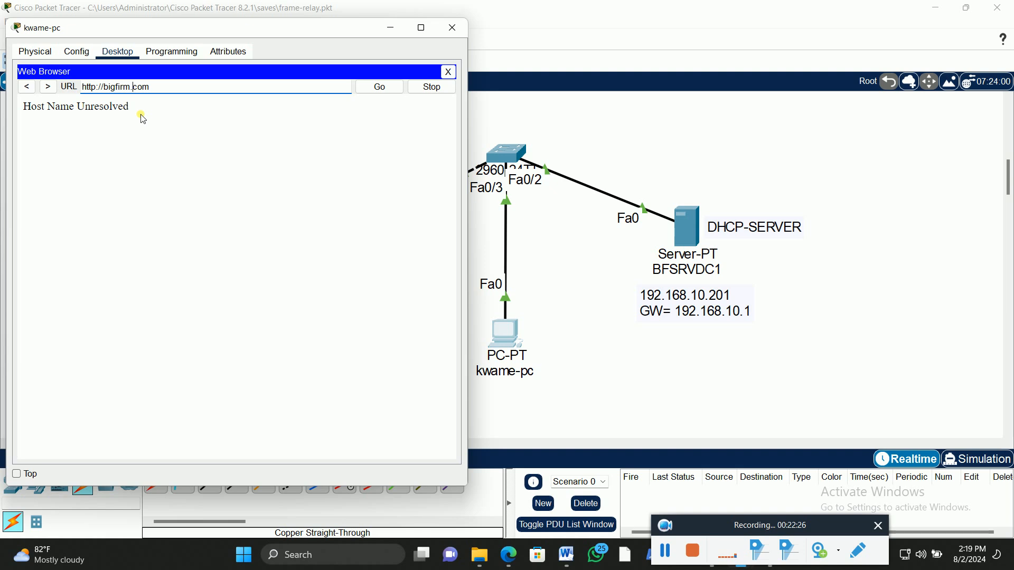
pyautogui.press('Return')
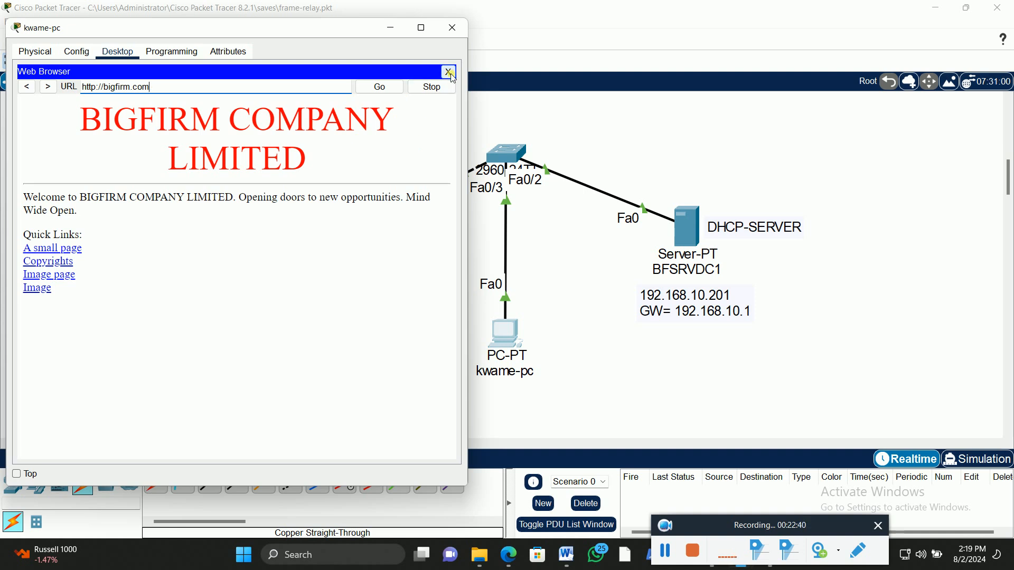
pyautogui.click(452, 28)
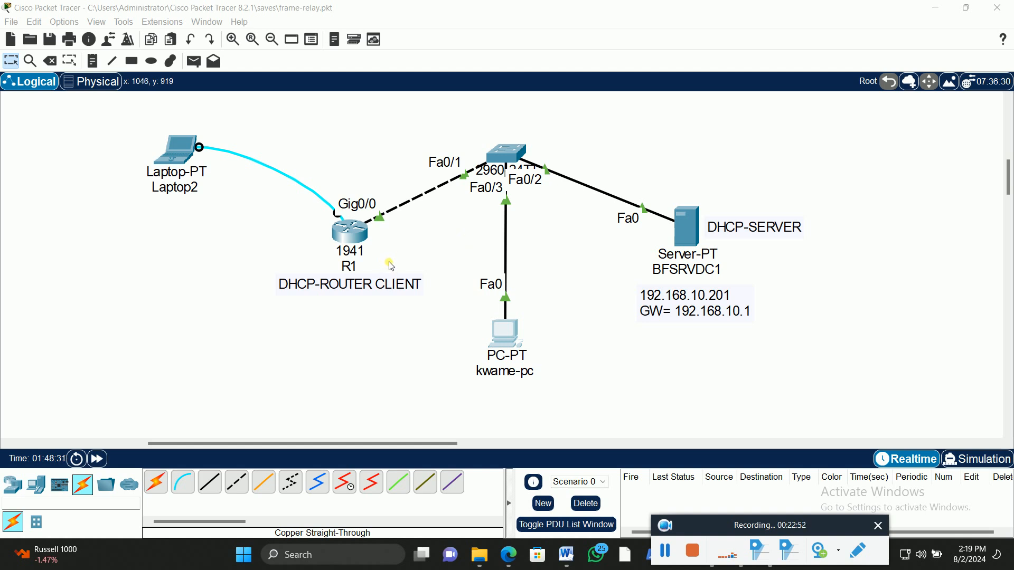
# - Add an 1841 router below the switch and move the PC aside to make room for it
pyautogui.moveTo(511, 337); pyautogui.dragTo(513, 341)
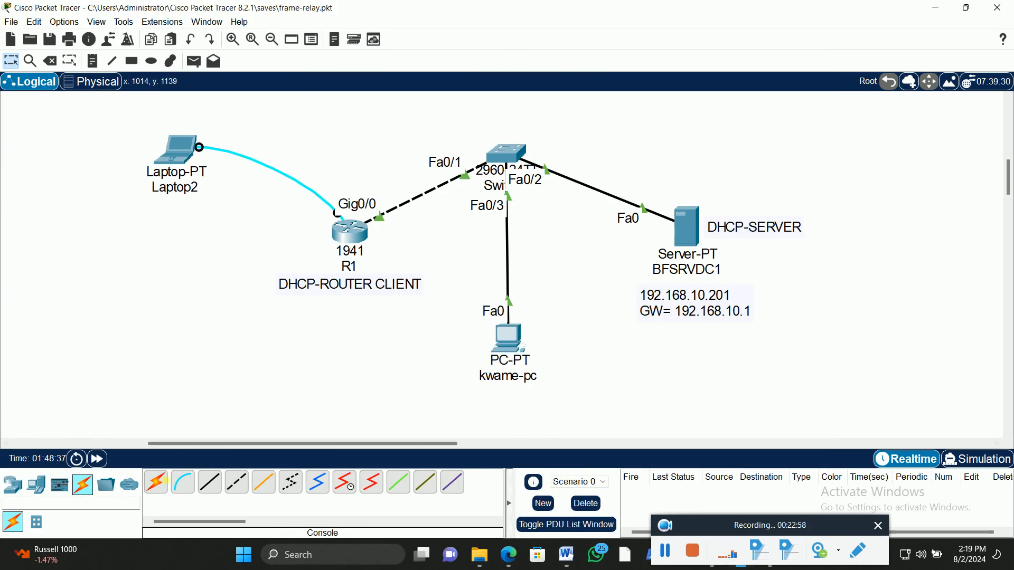
pyautogui.click(13, 484)
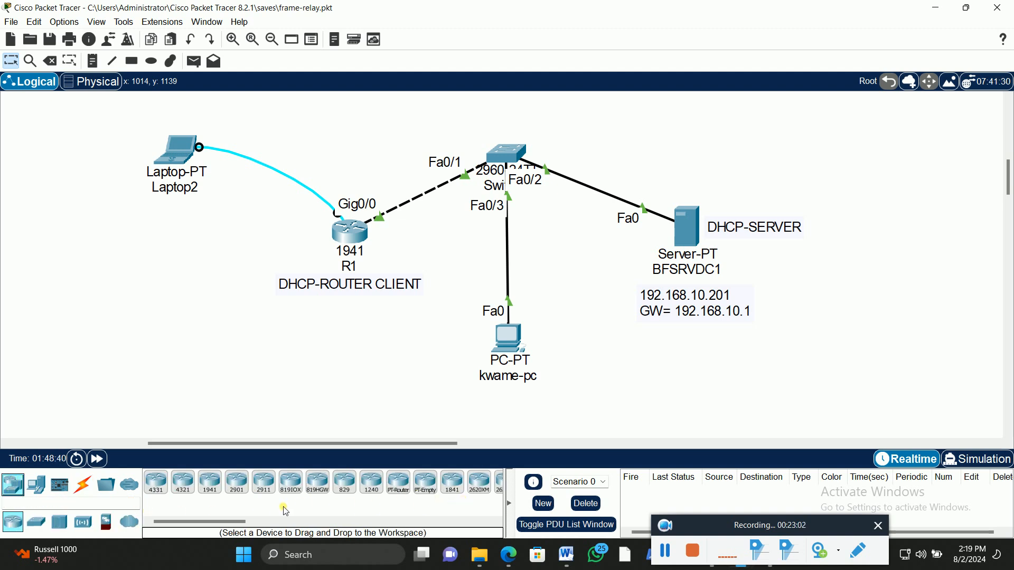
pyautogui.moveTo(214, 525); pyautogui.dragTo(279, 526)
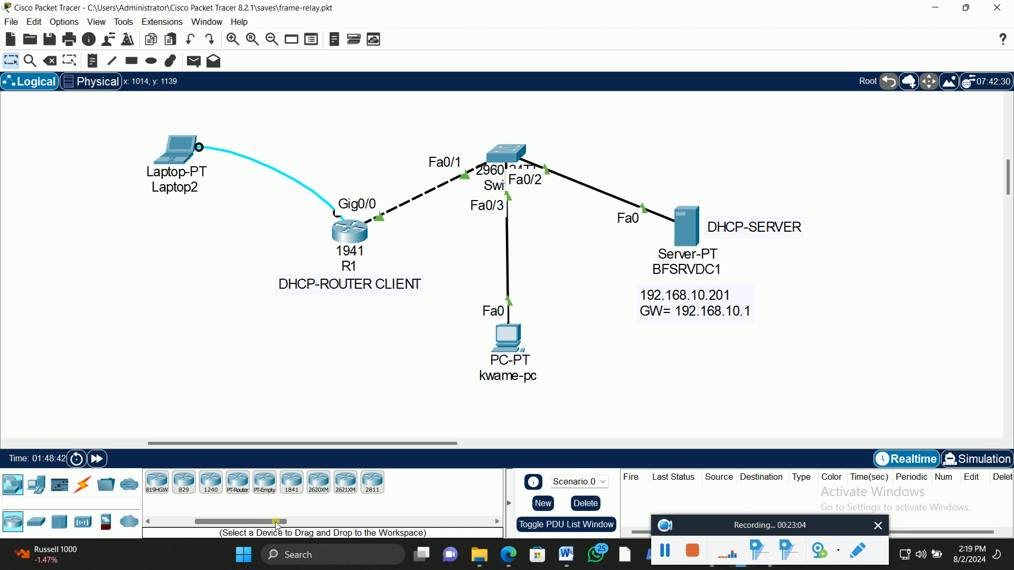
pyautogui.click(291, 482)
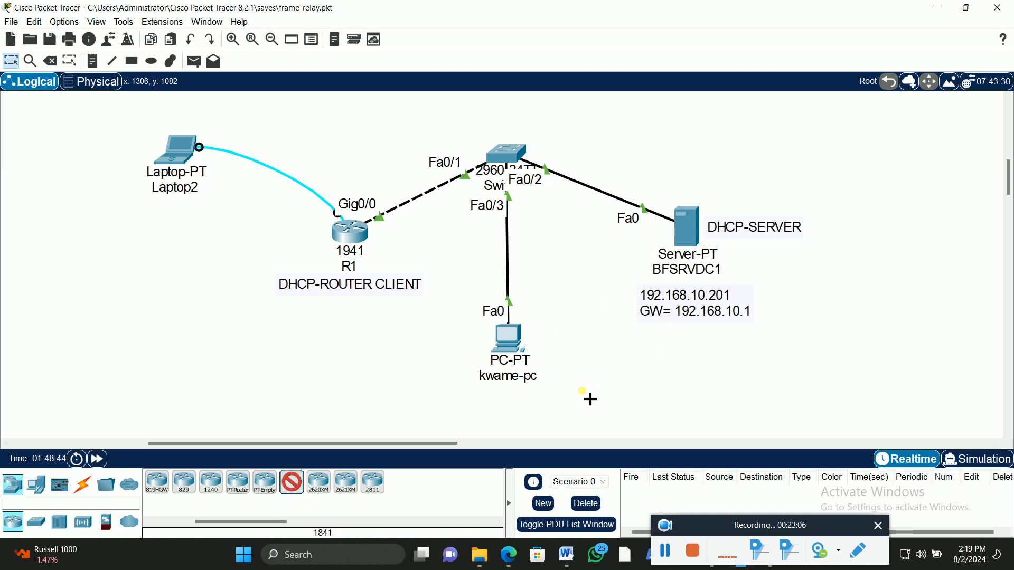
pyautogui.click(449, 343)
pyautogui.moveTo(502, 343); pyautogui.dragTo(618, 336)
# - Rename the new 1841 router as R2
pyautogui.moveTo(456, 357); pyautogui.dragTo(482, 359)
pyautogui.click(500, 361)
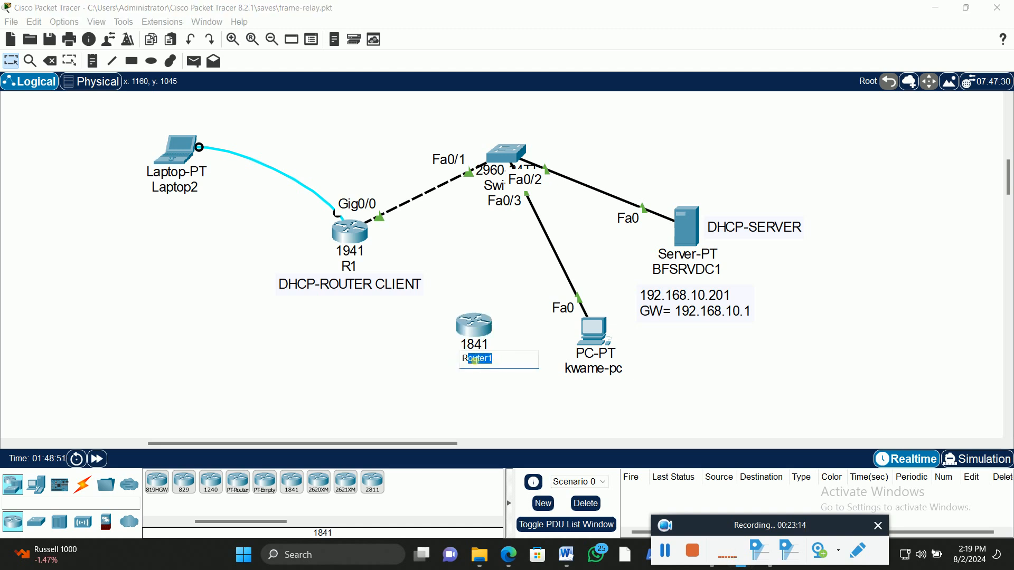
pyautogui.write('2')
pyautogui.click(389, 339)
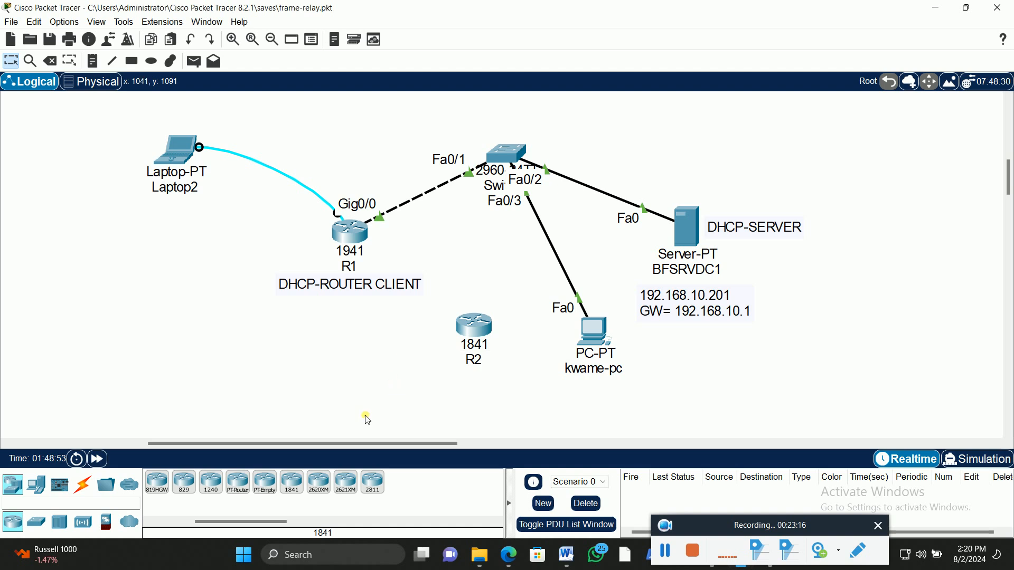
# - Connect R2's FastEthernet0/0 to the switch's FastEthernet0/4 with a copper cross-over cable, and shift R2 slightly down
pyautogui.click(83, 485)
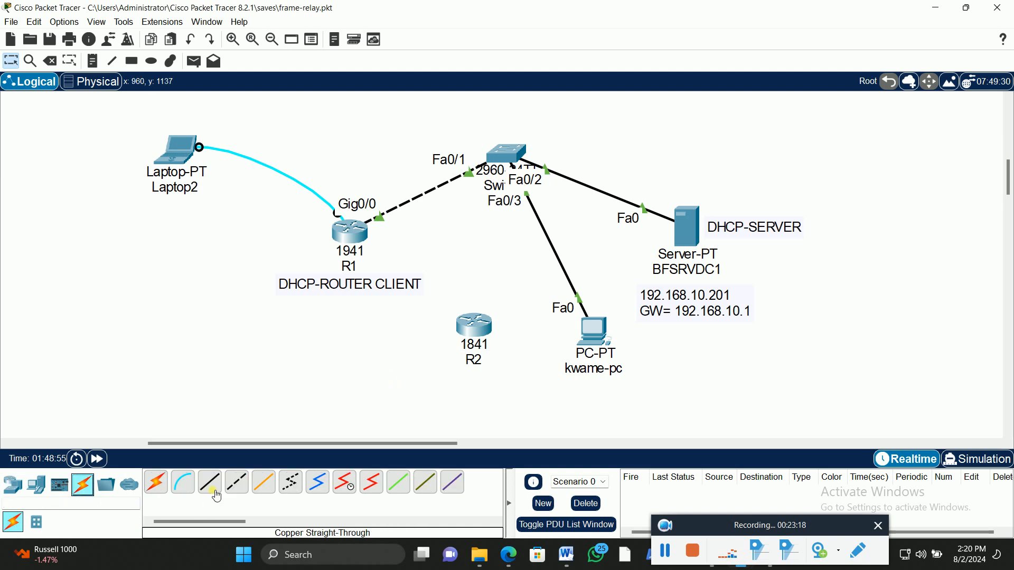
pyautogui.click(242, 485)
pyautogui.click(474, 325)
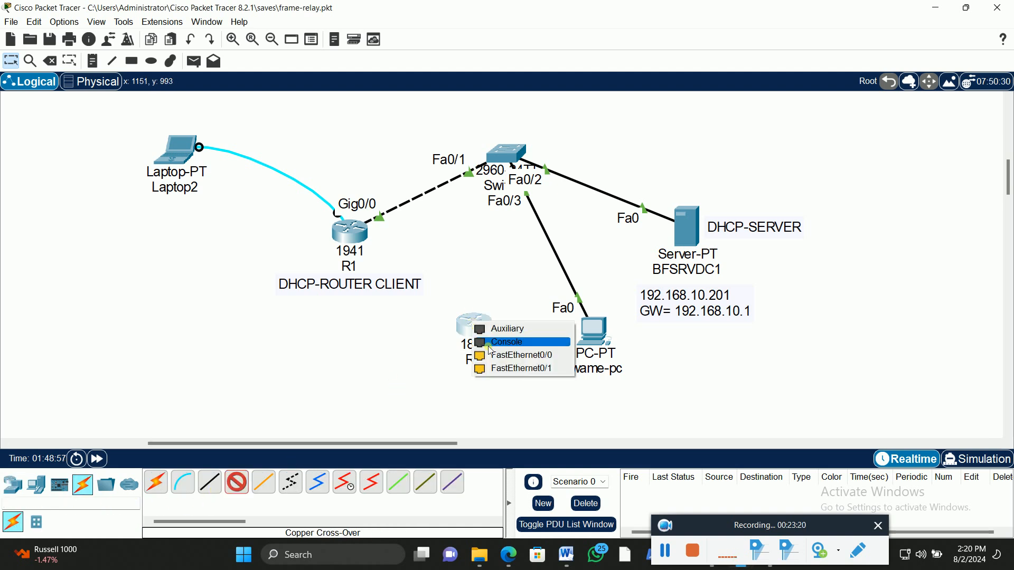
pyautogui.click(500, 359)
pyautogui.click(508, 153)
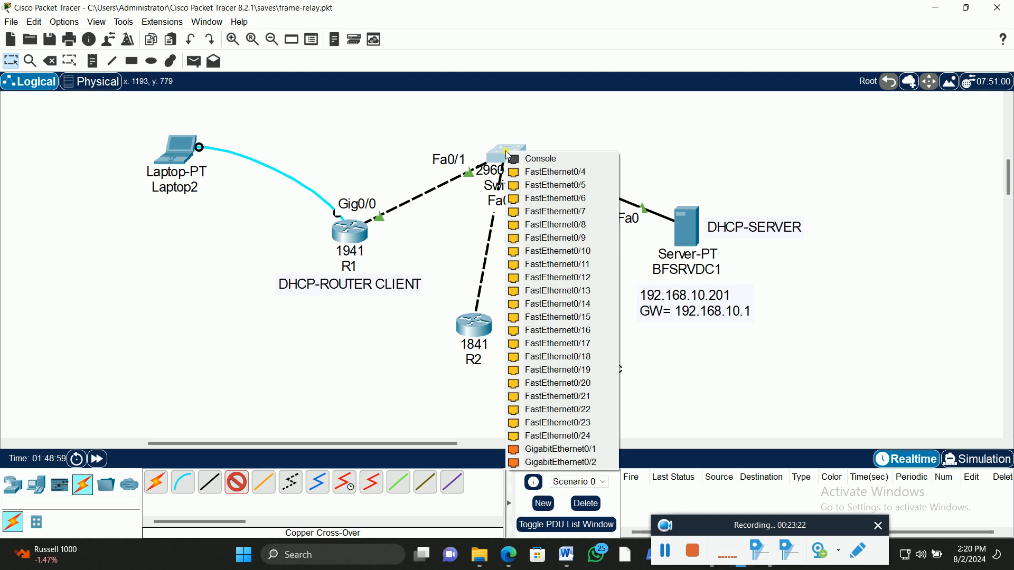
pyautogui.click(547, 172)
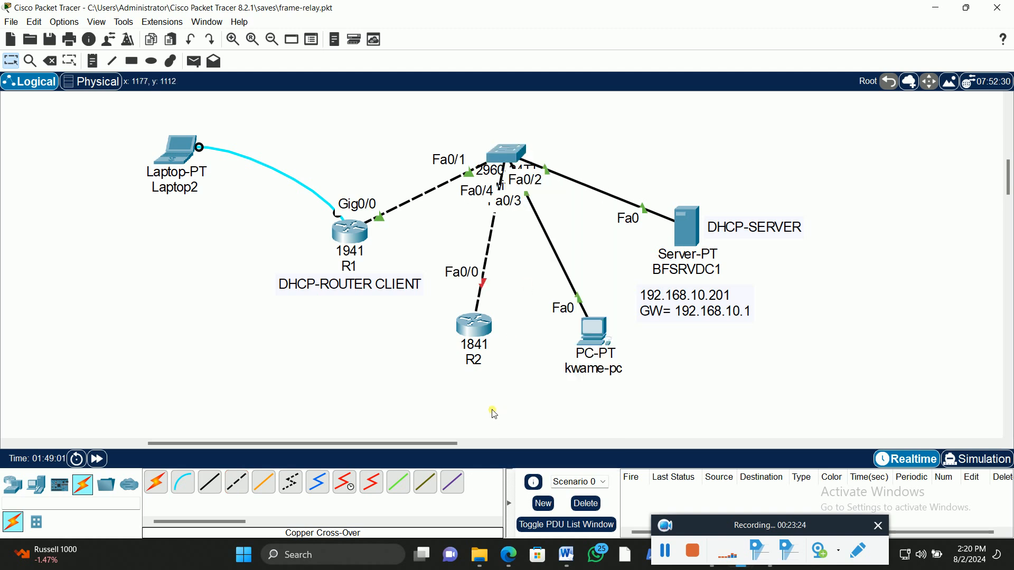
pyautogui.moveTo(474, 342); pyautogui.dragTo(469, 349)
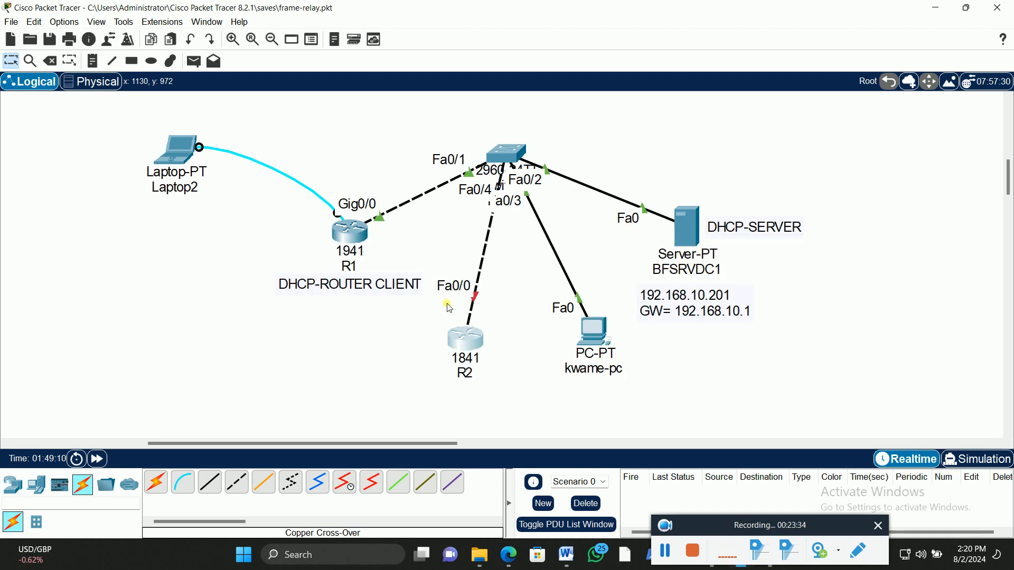
# - Check R1's port status and IP addresses in the topology
pyautogui.moveTo(348, 239)
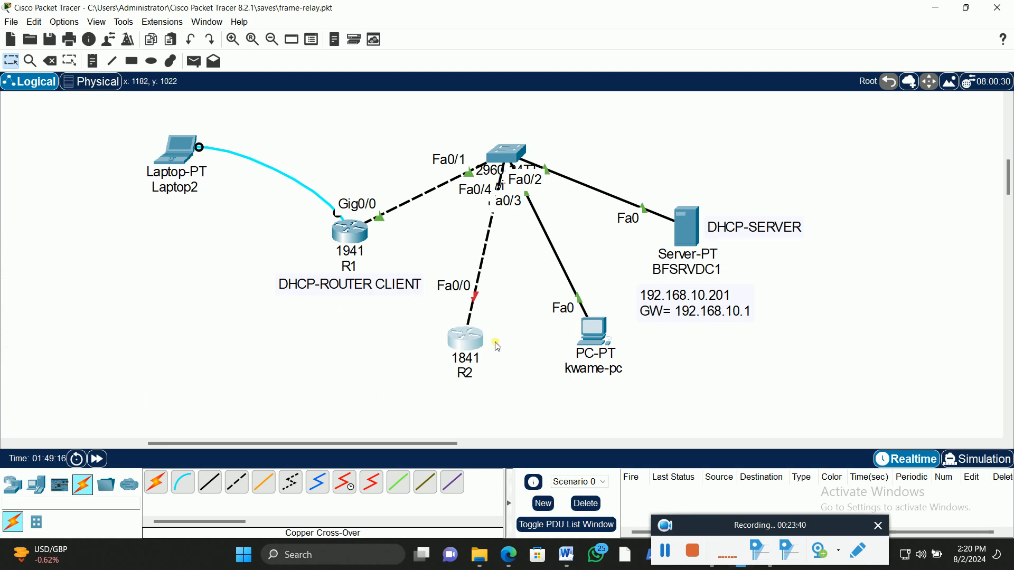
pyautogui.moveTo(470, 343)
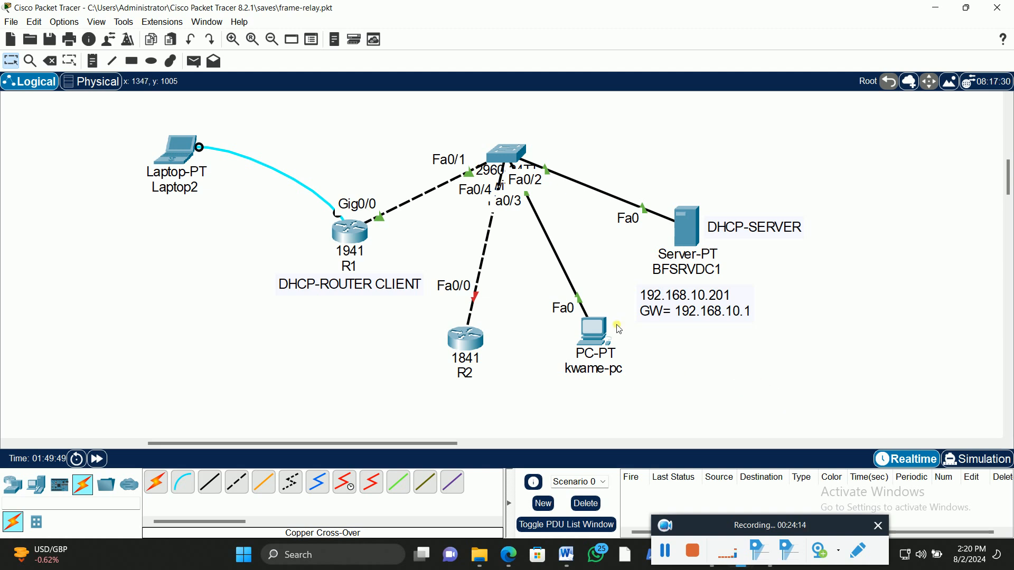
pyautogui.moveTo(356, 268)
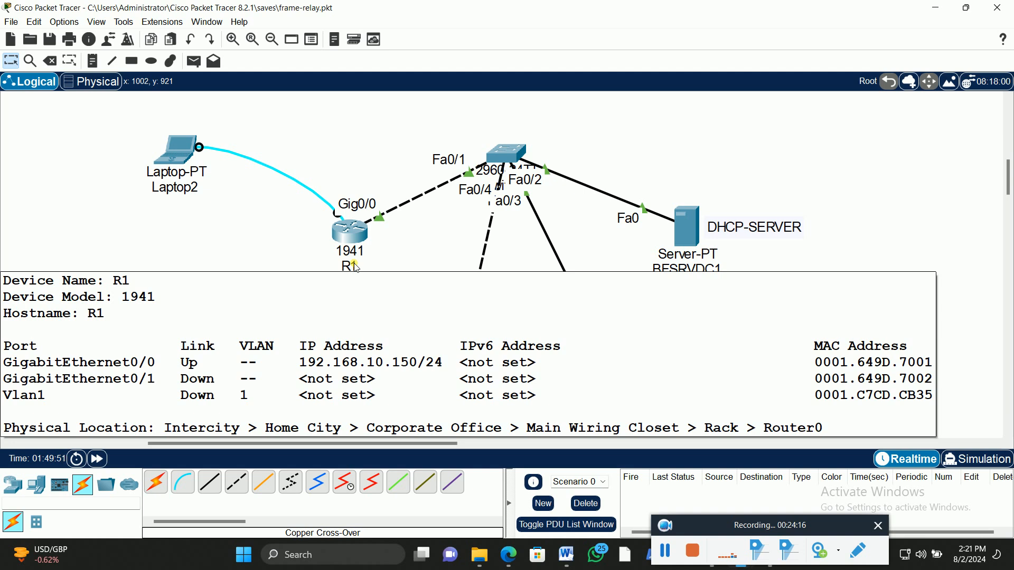